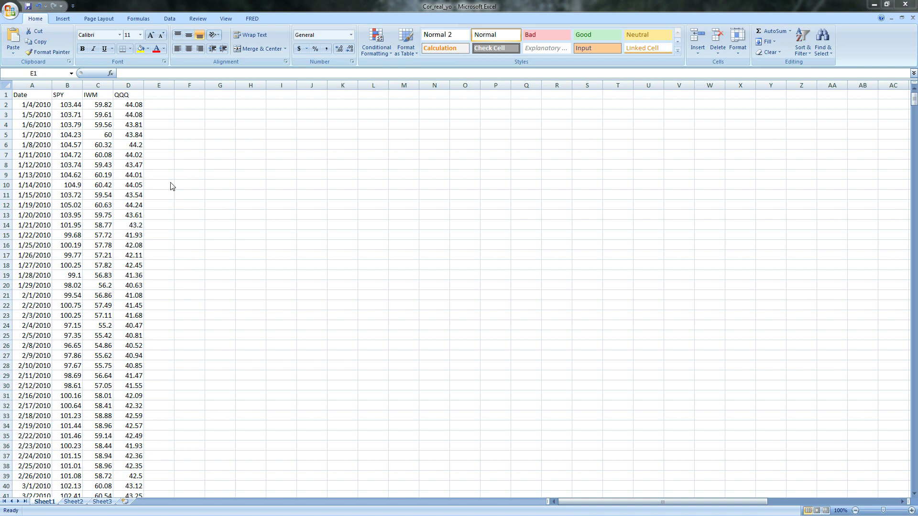
Add a Basis heading in E1 with =C2/D2 below, filled down the column.
left_click(158, 95)
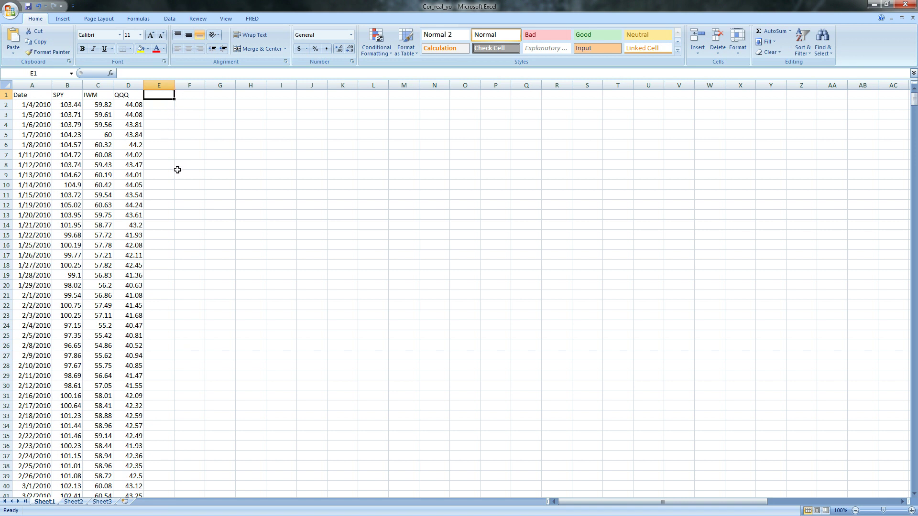
type("BV")
key("BackSpace")
type("asis")
key("Return")
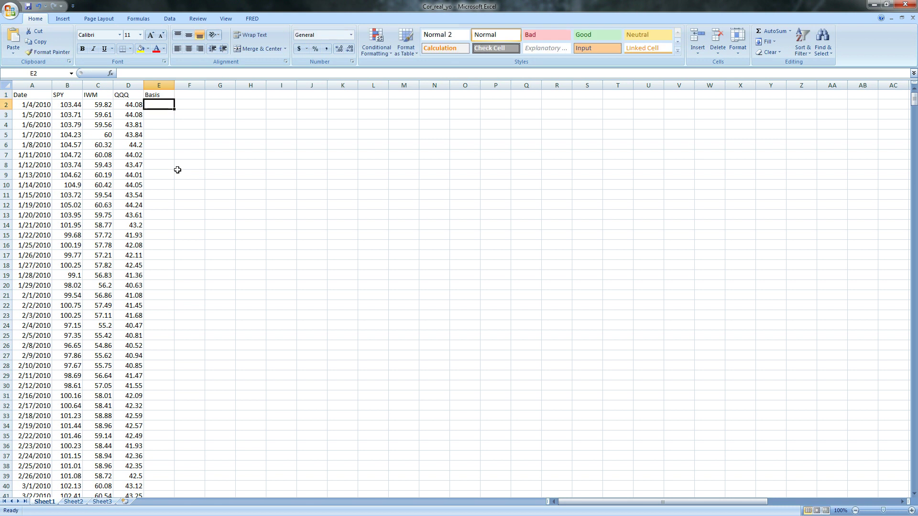
type("=")
left_click(103, 106)
type("/")
left_click(132, 104)
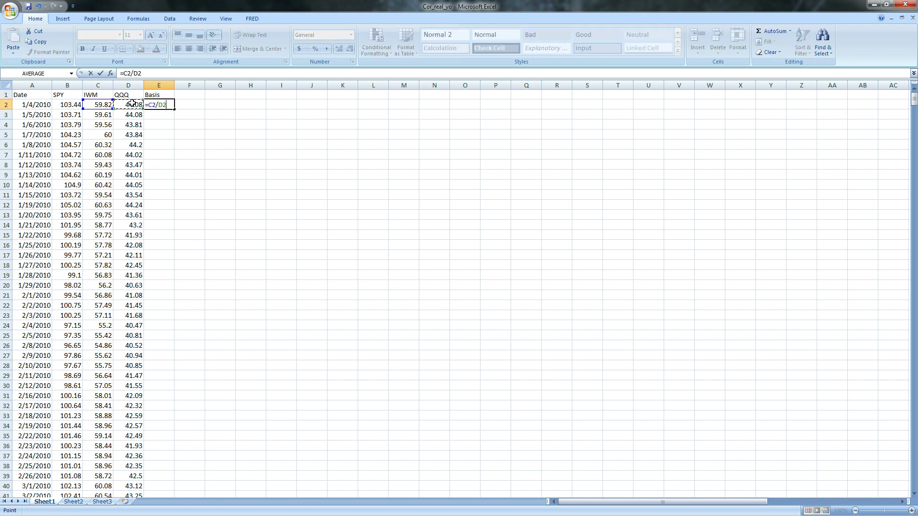
key("Return")
left_click(158, 105)
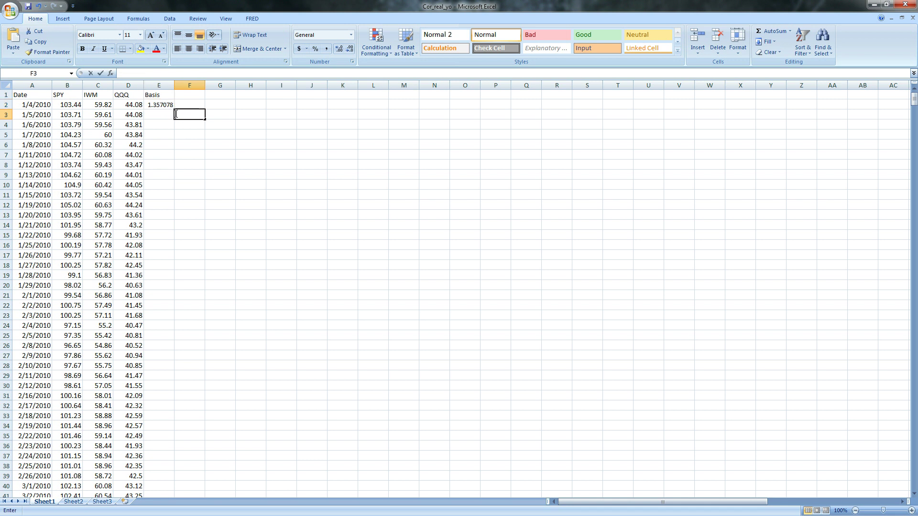
double_click(174, 109)
Select the dates in column A together with the Basis values E2:E1148.
left_click(34, 106)
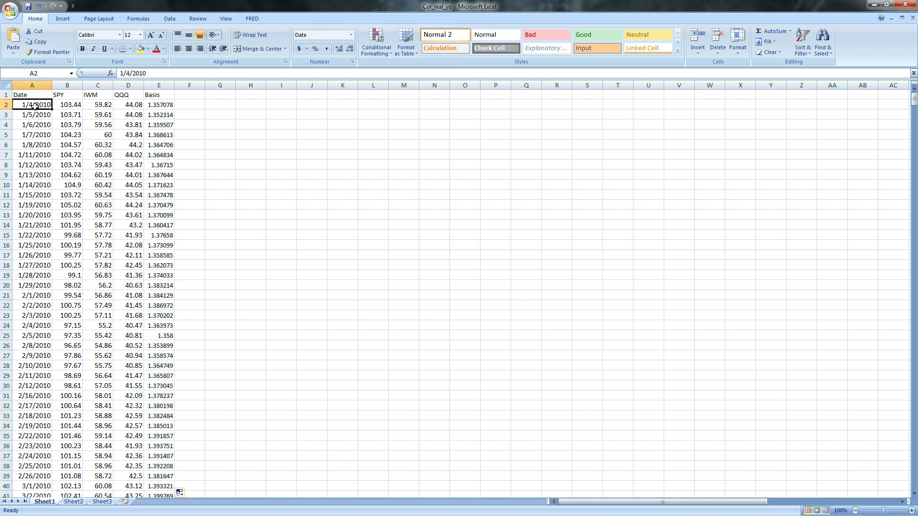
key("ctrl+shift+Down")
scroll(210, 114, "up", 15)
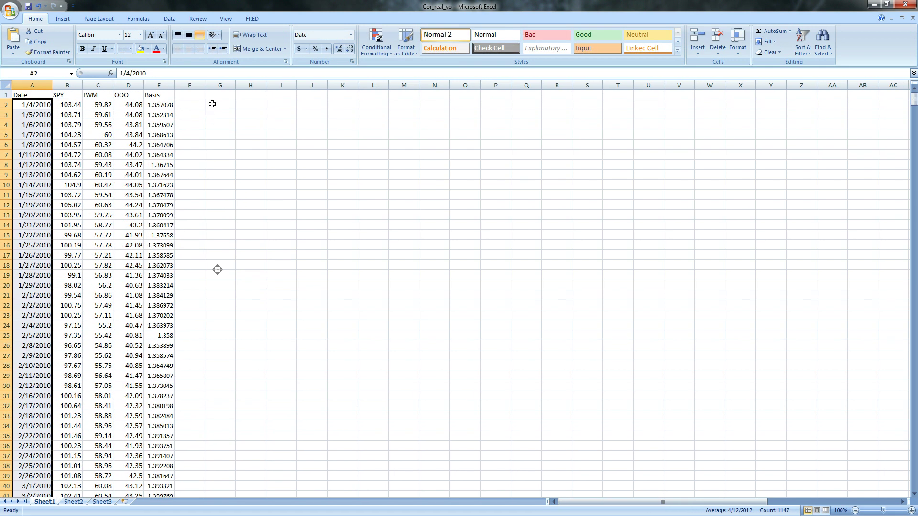
left_click(161, 105, "ctrl")
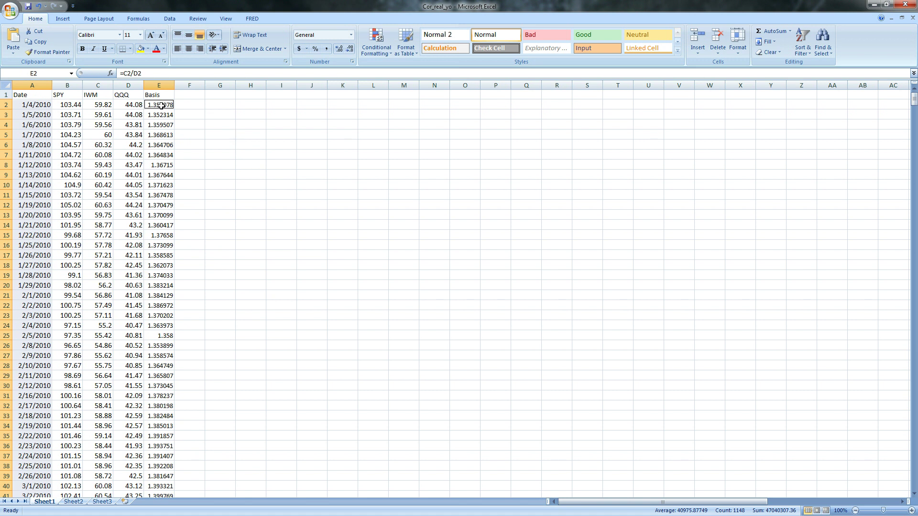
key("ctrl+shift+Down")
scroll(234, 121, "up", 20)
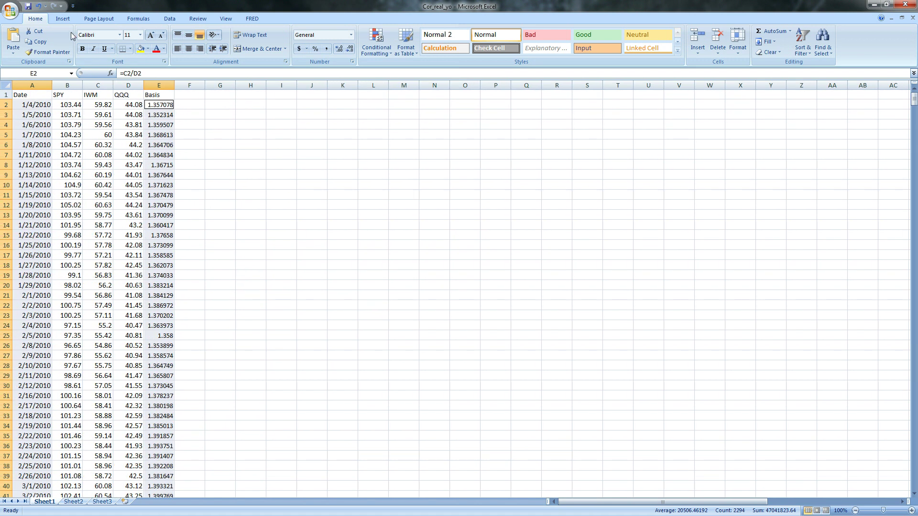
Insert a 2-D line chart of Basis and move it beside the data.
left_click(63, 18)
left_click(157, 40)
left_click(181, 80)
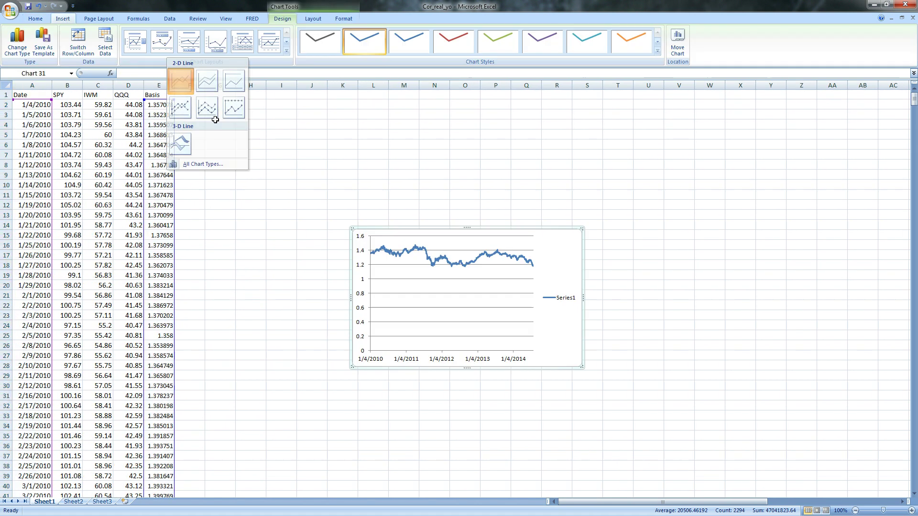
left_click_drag(574, 262, 452, 133)
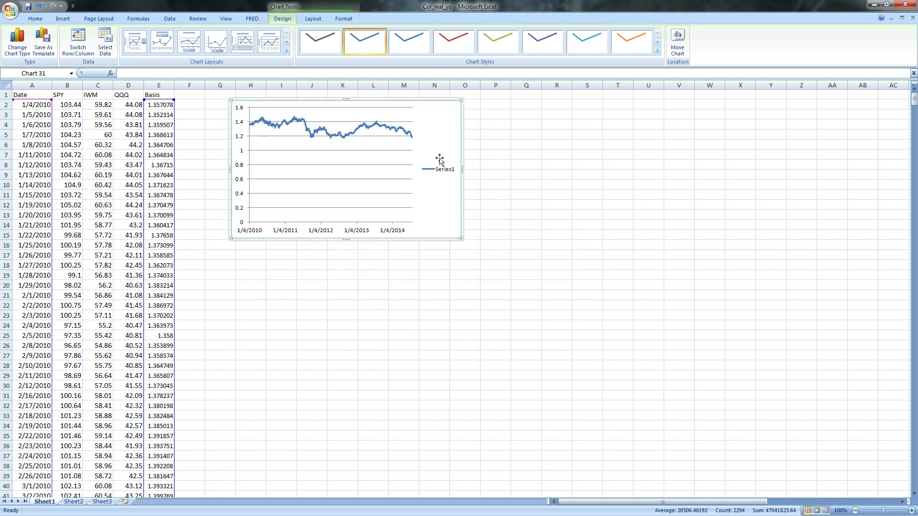
Fix the chart's vertical axis minimum at 1.1.
right_click(243, 136)
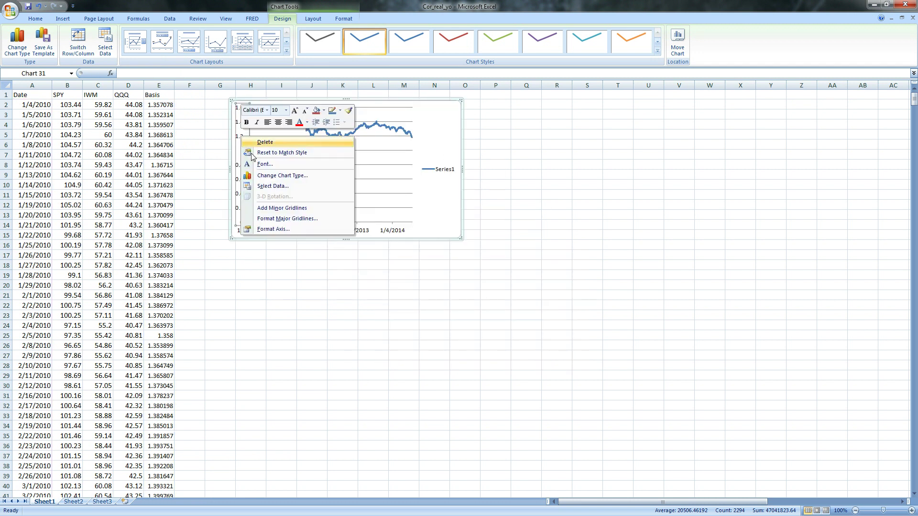
left_click(272, 229)
left_click(326, 213)
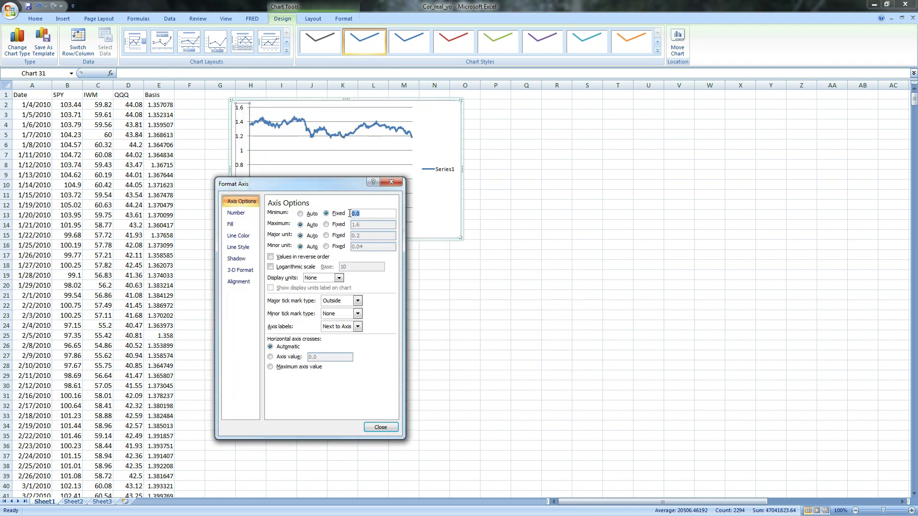
type("1.1")
key("Return")
Name the series from heading E1 so the chart reads Basis, then reposition and enlarge it.
left_click(312, 162)
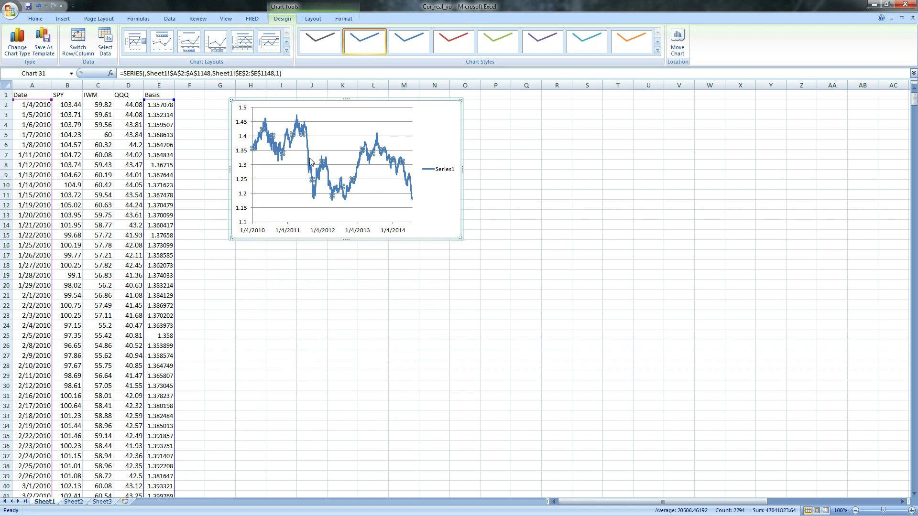
right_click(312, 162)
left_click(335, 205)
left_click(367, 241)
scroll(190, 205, "up", 1)
left_click(159, 95)
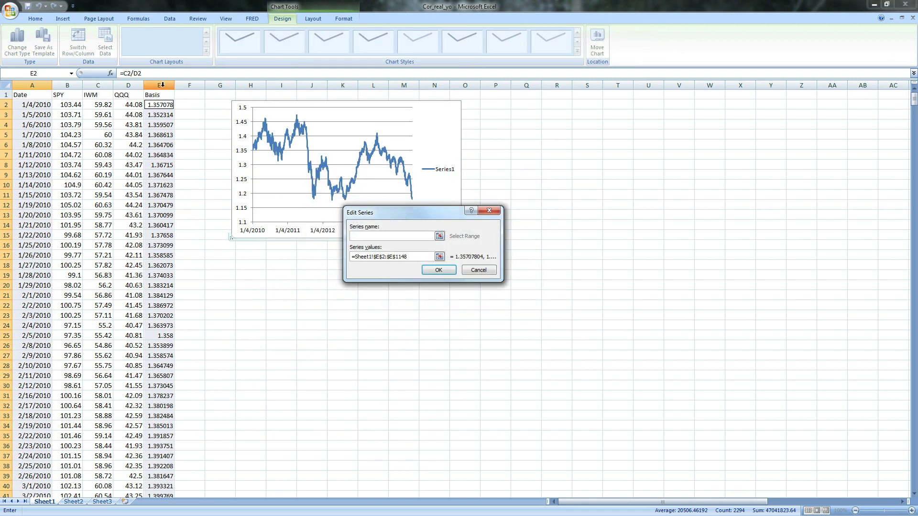
left_click(438, 270)
left_click(472, 309)
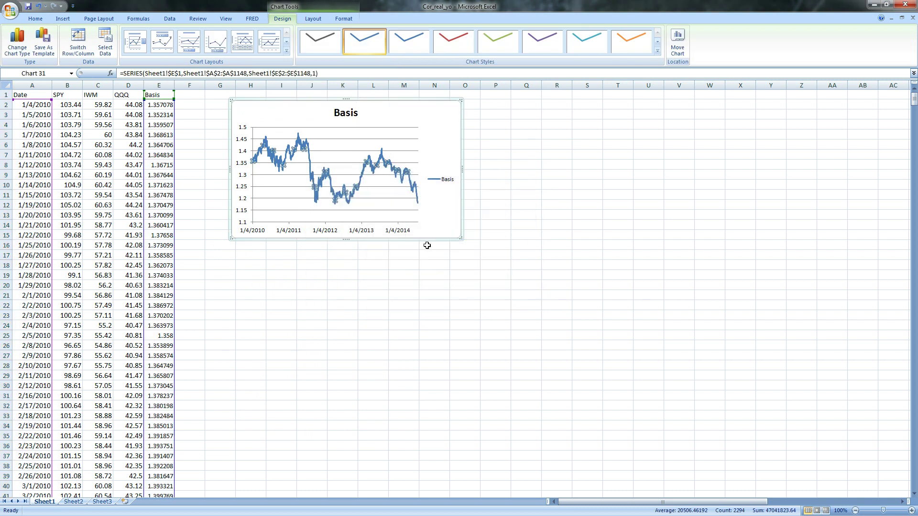
scroll(424, 200, "down", 1)
scroll(443, 204, "up", 1)
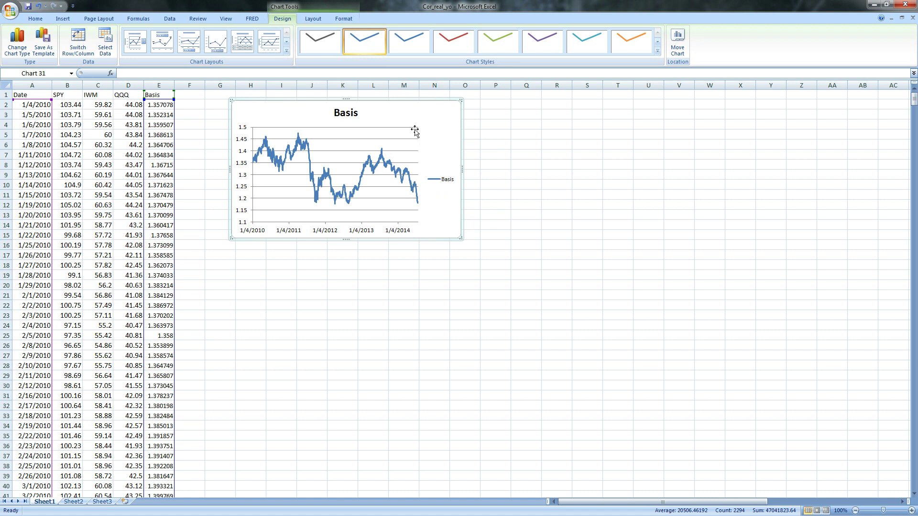
left_click_drag(389, 110, 413, 108)
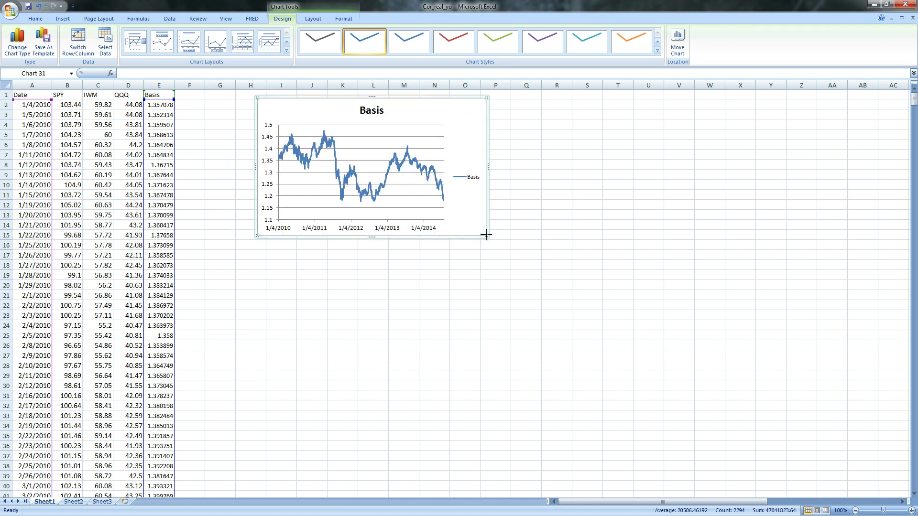
left_click_drag(486, 237, 541, 266)
Create a Bins column in F with values from 1.15 to 1.5 in 0.01 steps.
left_click(186, 97)
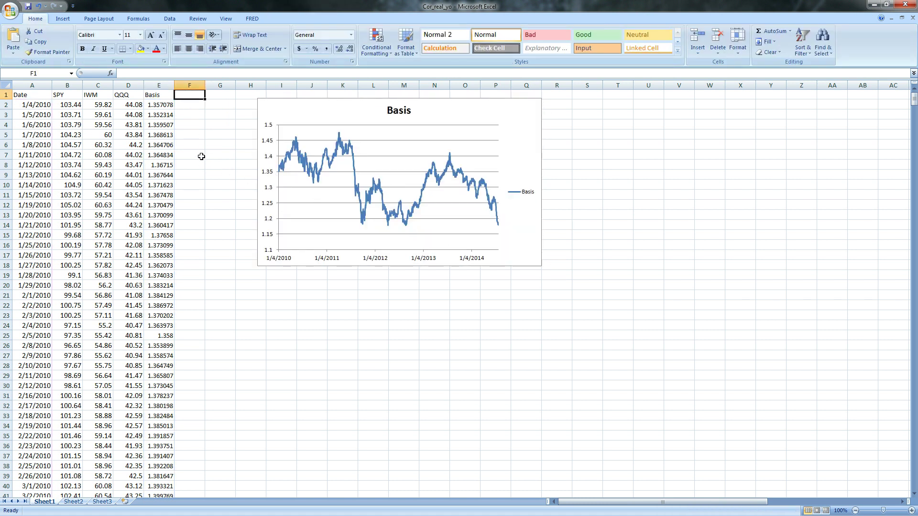
type("Bins")
key("Return")
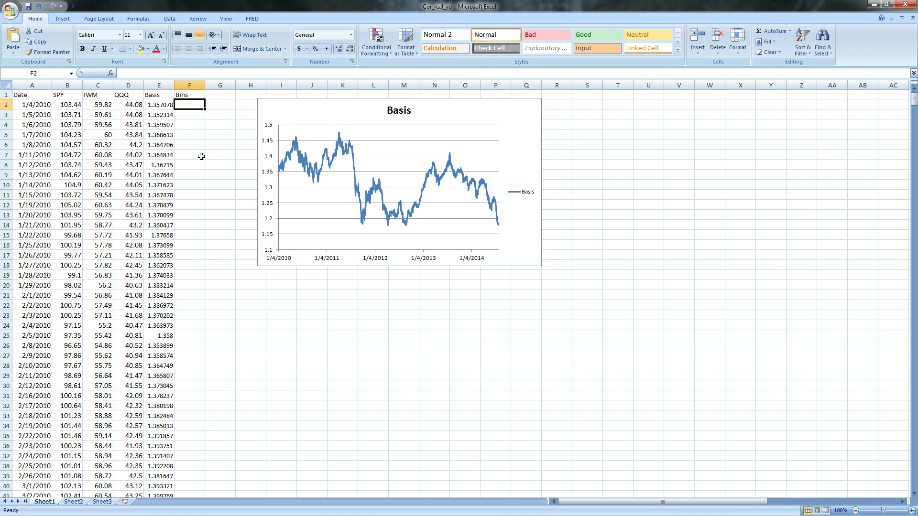
type("1.15")
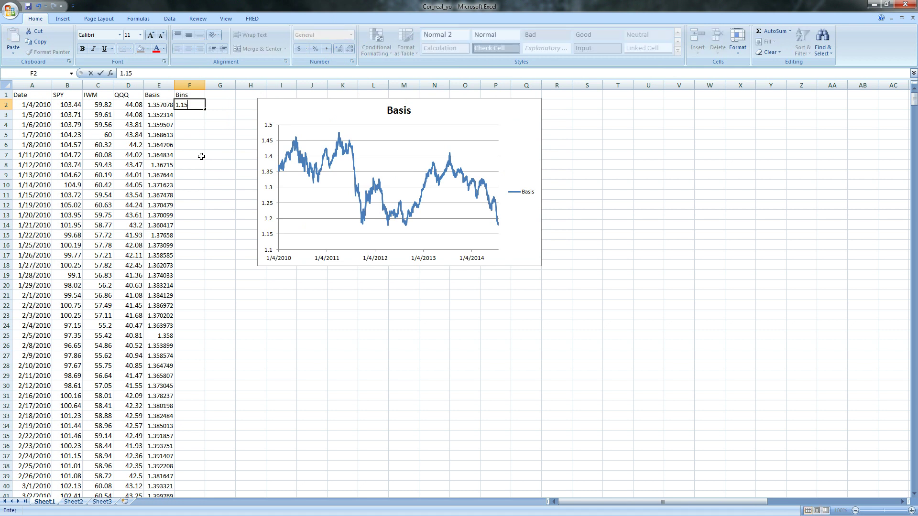
key("Return")
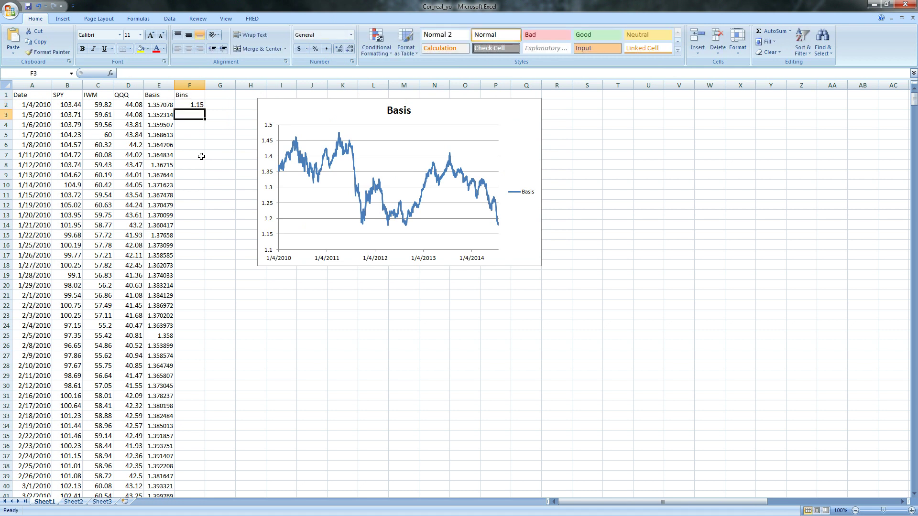
type("1.16")
key("Return")
left_click_drag(194, 105, 205, 460)
left_click(215, 109)
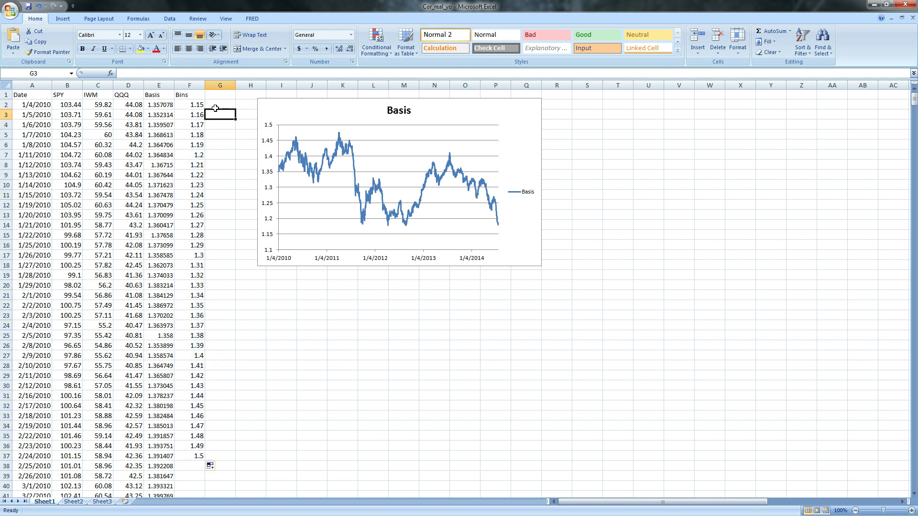
Start a Histogram analysis with the Basis values E2:E1148 as input range.
left_click(209, 106)
left_click(169, 18)
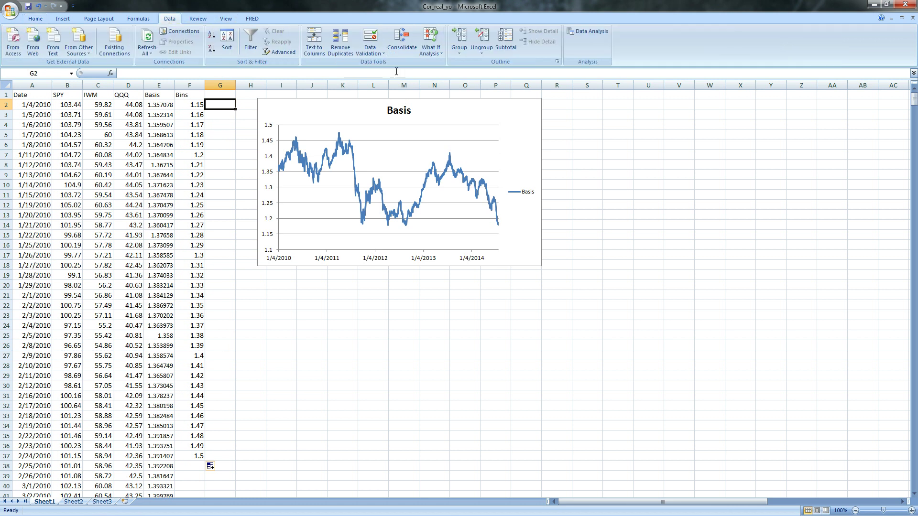
left_click(591, 31)
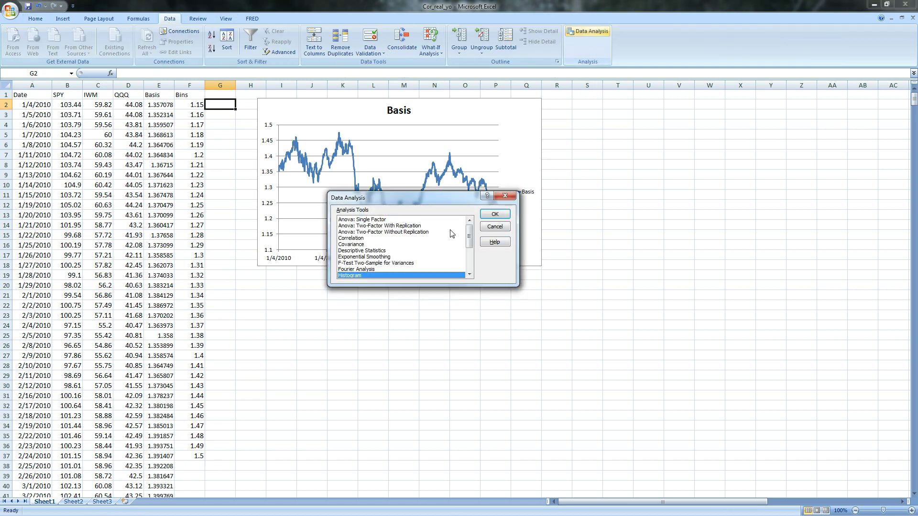
left_click(495, 214)
left_click(437, 196)
left_click_drag(437, 196, 392, 201)
key("BackSpace")
scroll(287, 163, "up", 1)
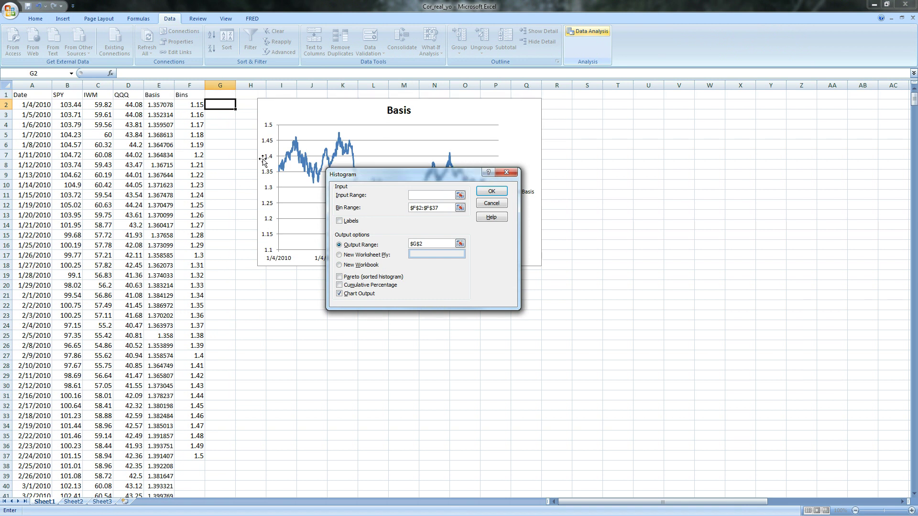
left_click(157, 108)
key("ctrl+shift+Down")
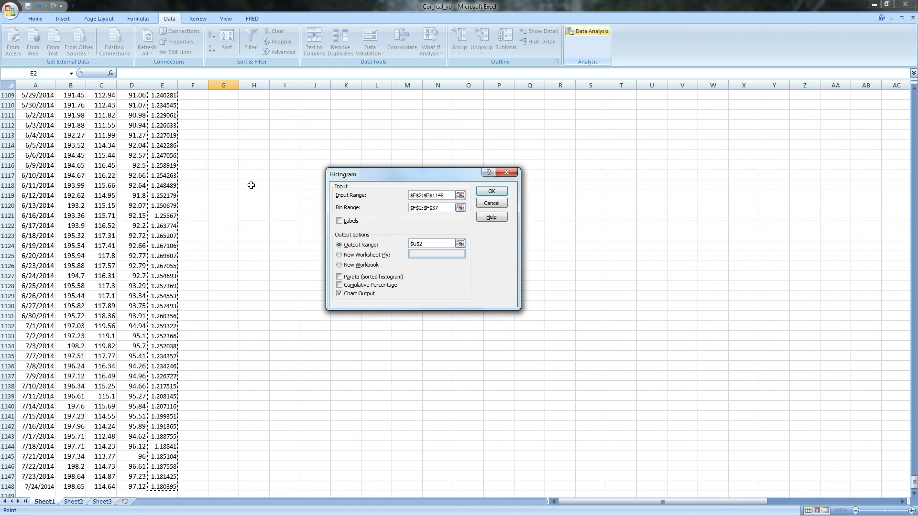
Set the histogram bin range to the Bins values F2:F37.
left_click(448, 209)
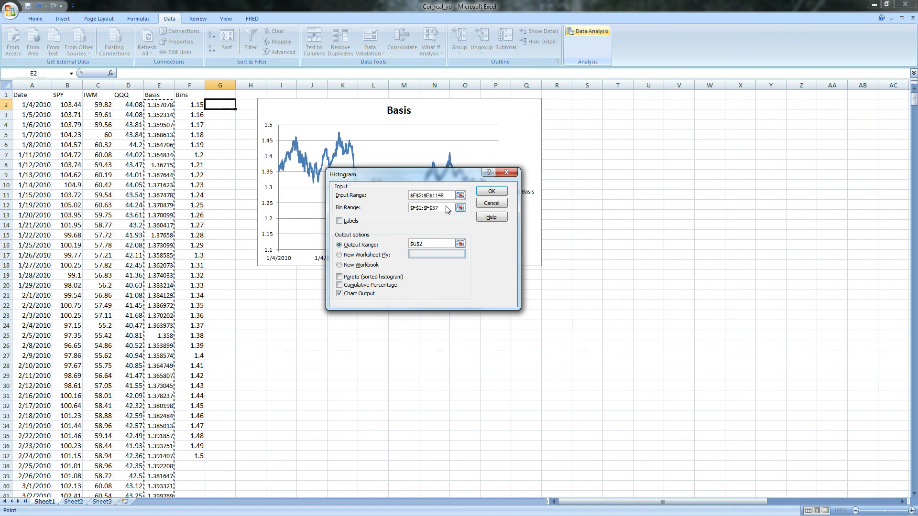
left_click_drag(447, 209, 382, 207)
key("BackSpace")
left_click_drag(192, 105, 200, 455)
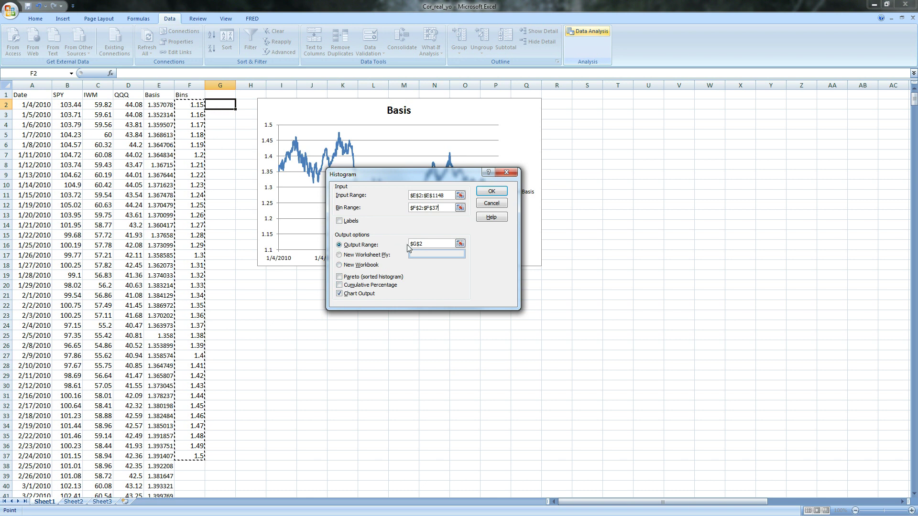
Build the histogram at G2 and place it, enlarged, beneath the Basis line chart.
left_click(492, 192)
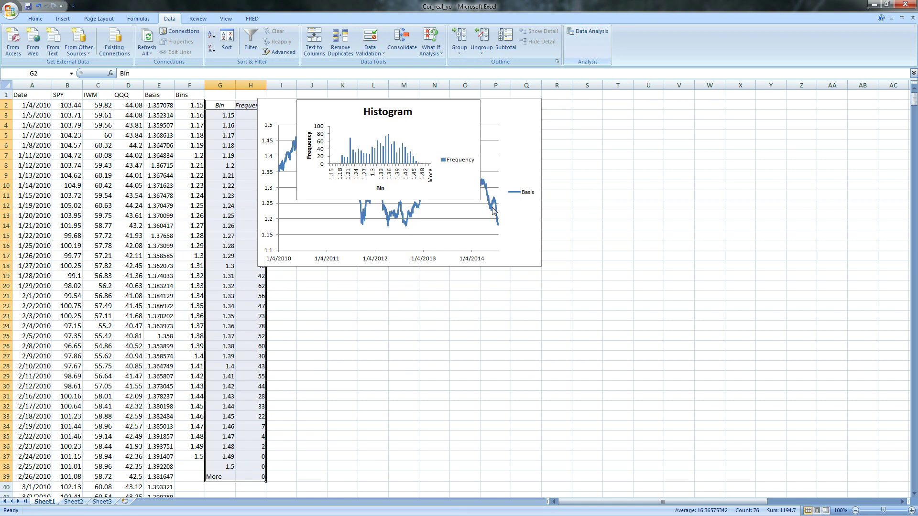
left_click_drag(518, 119, 561, 117)
left_click_drag(445, 153, 447, 322)
left_click_drag(482, 371, 596, 455)
Widen the Basis line chart to match the histogram's width.
scroll(605, 445, "down", 2)
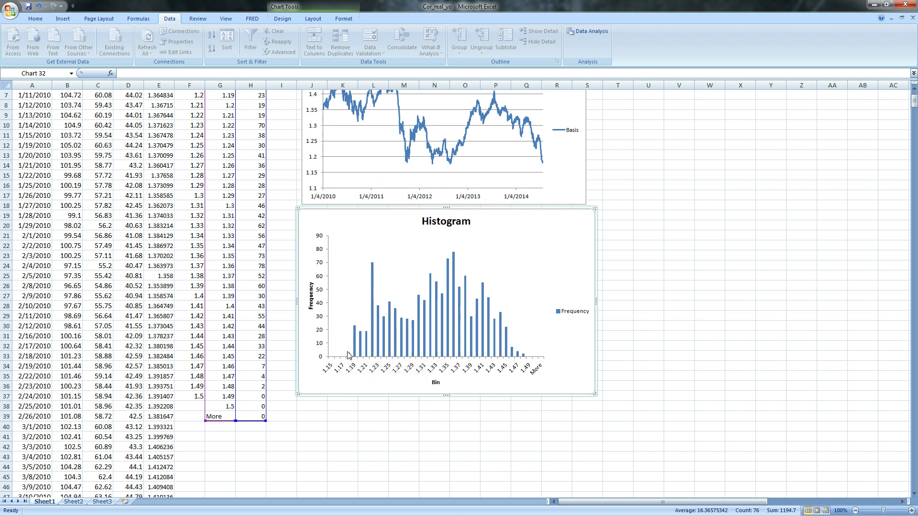
mouse_move(348, 358)
left_click(655, 327)
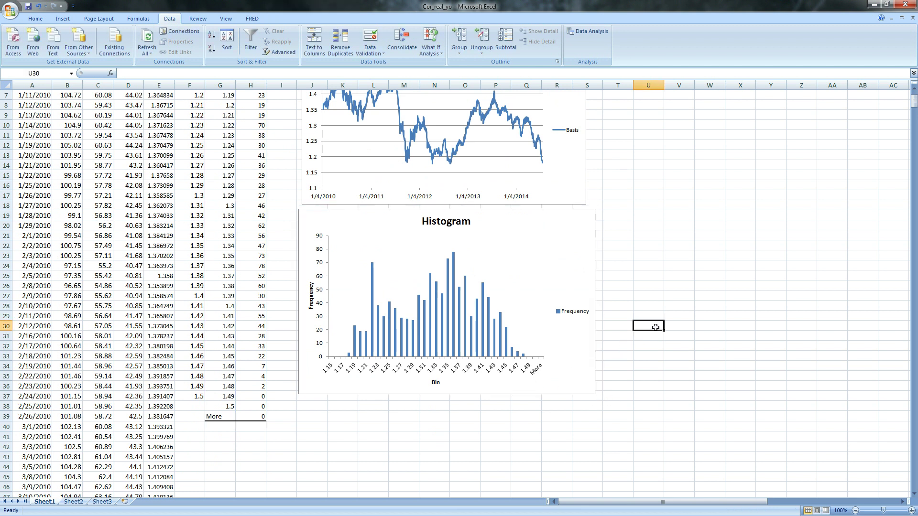
scroll(655, 328, "up", 1)
scroll(655, 328, "up", 1)
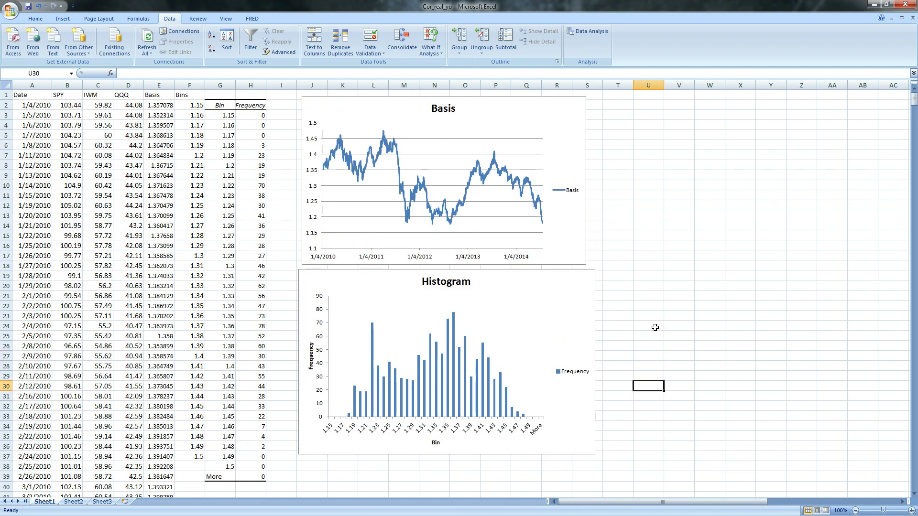
left_click(579, 222)
left_click_drag(589, 180, 595, 180)
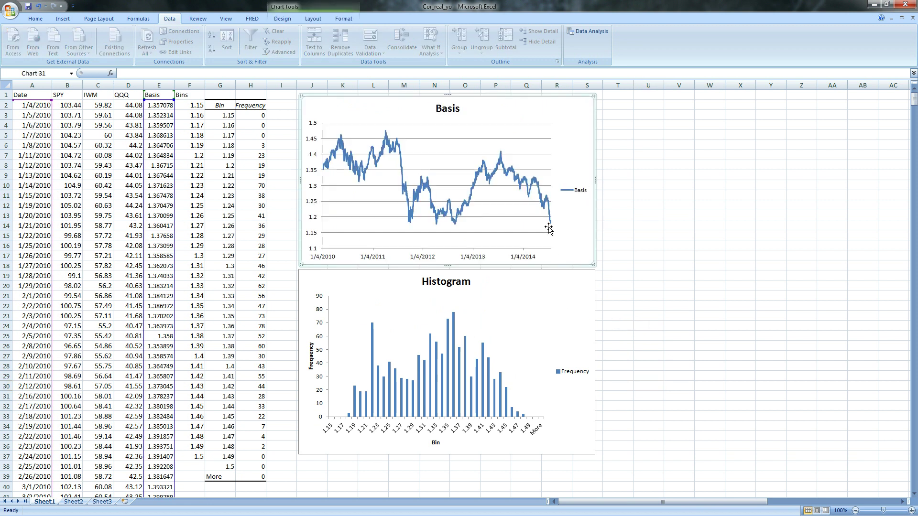
Insert three blank columns before the Basis column.
left_click(187, 95)
left_click(159, 85)
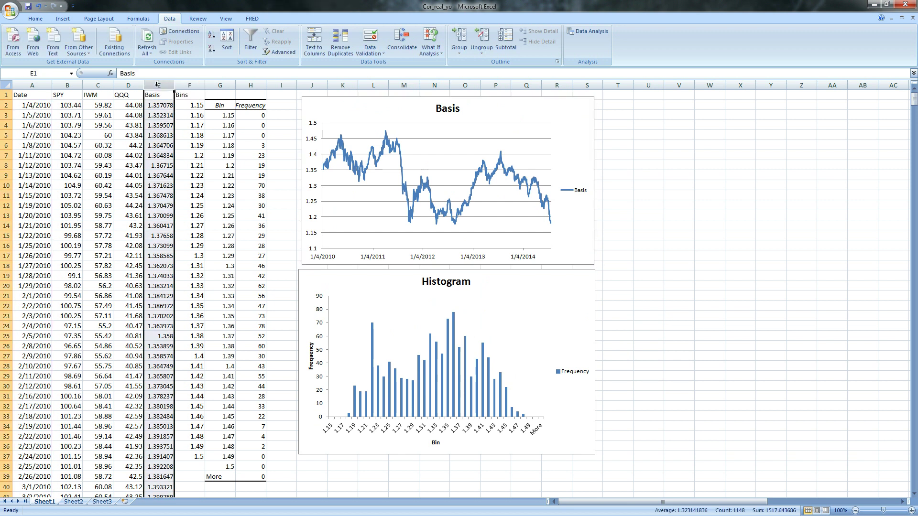
right_click(158, 87)
left_click(185, 137)
right_click(155, 95)
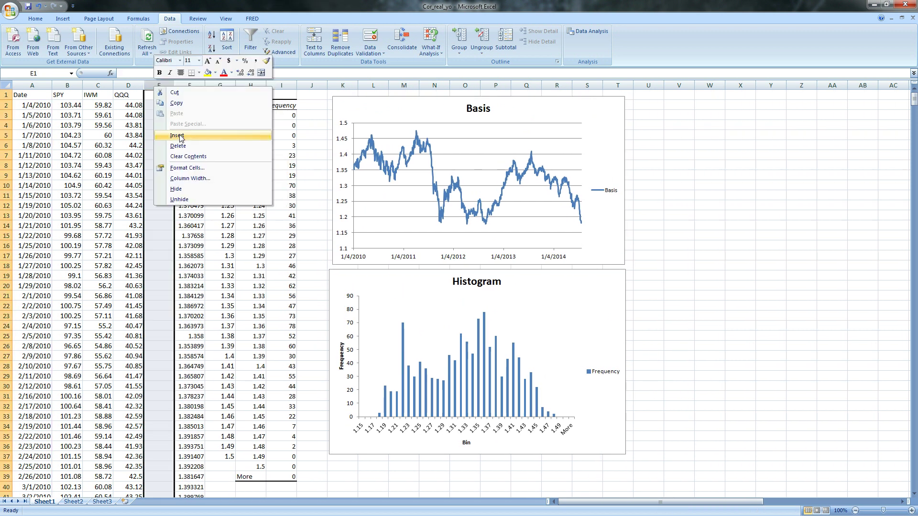
left_click(176, 137)
right_click(159, 95)
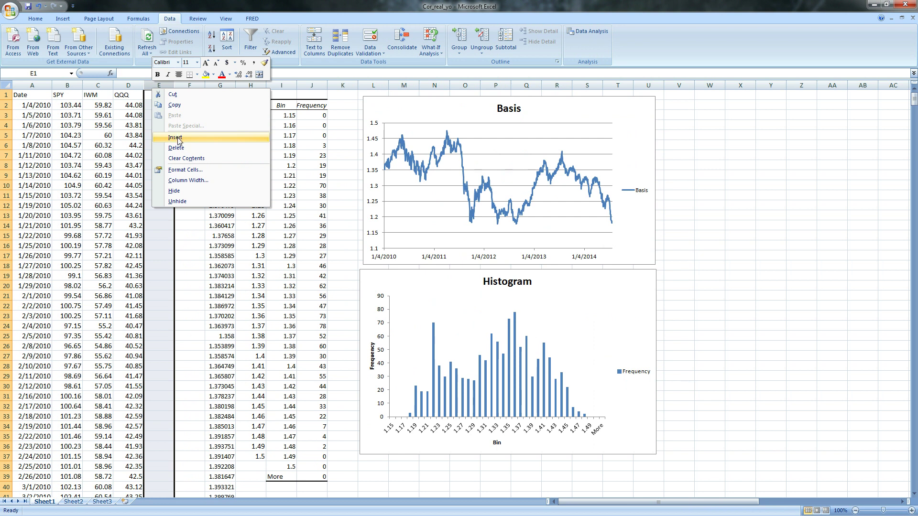
left_click(176, 137)
Add headers Ret SPY, Ret IWM and Ret QQQ in E1:G1.
left_click(161, 95)
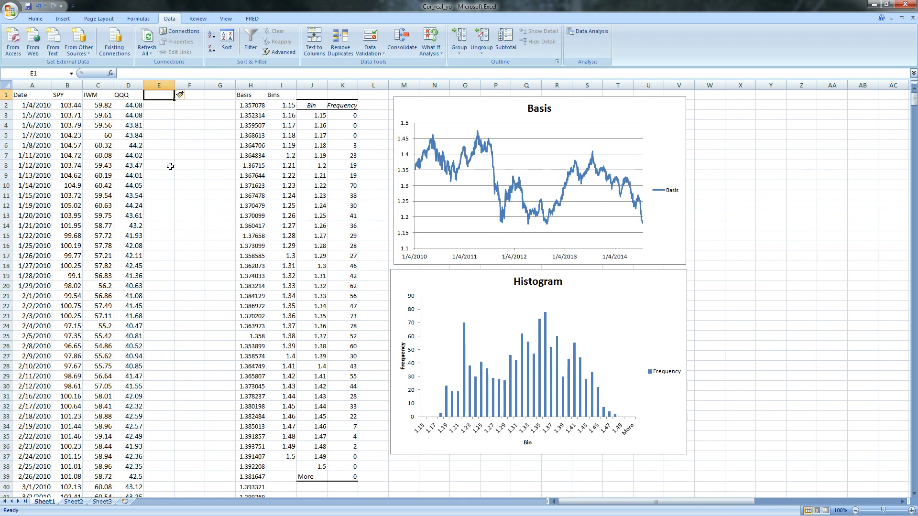
type("Ret")
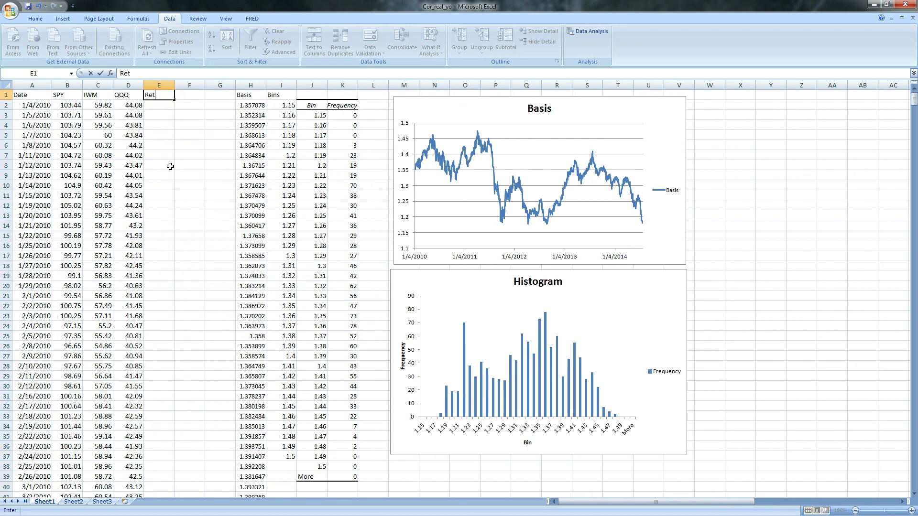
type(" SPY")
key("Tab")
type("R")
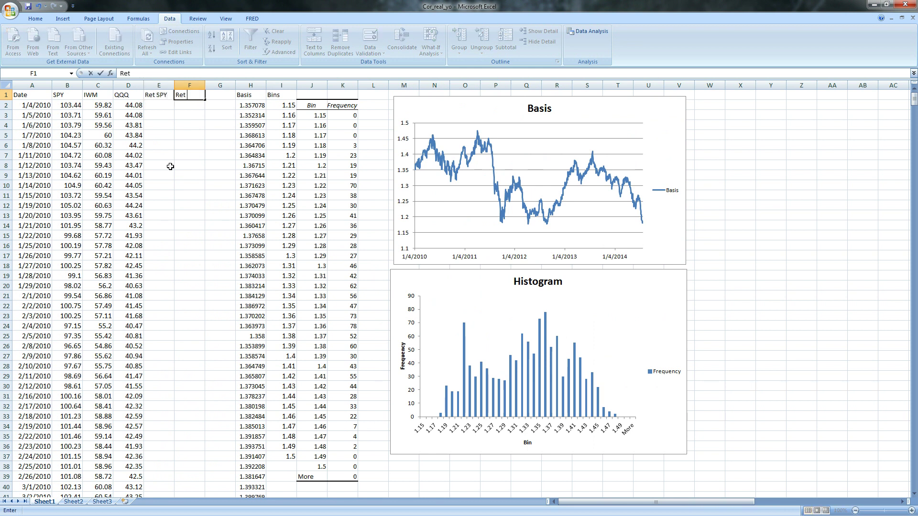
type("et IWM")
key("Tab")
type("Ret")
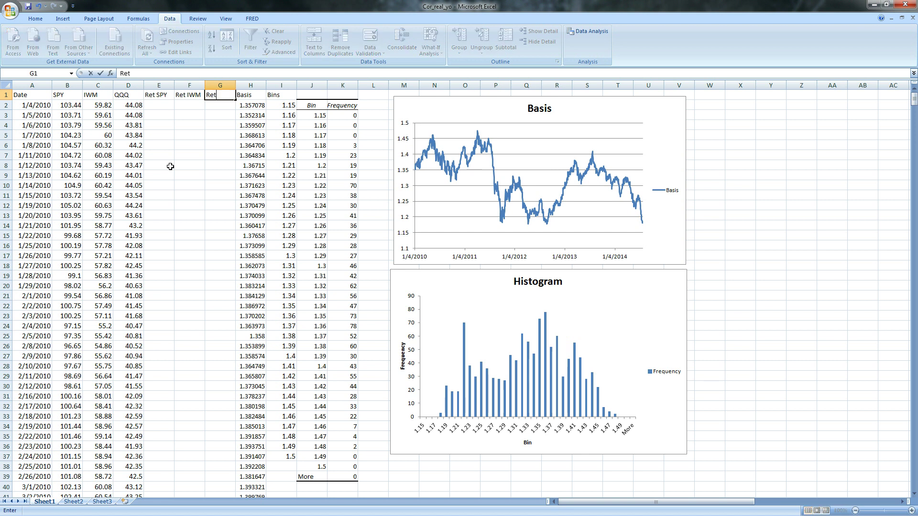
type(" QQQ")
key("Return")
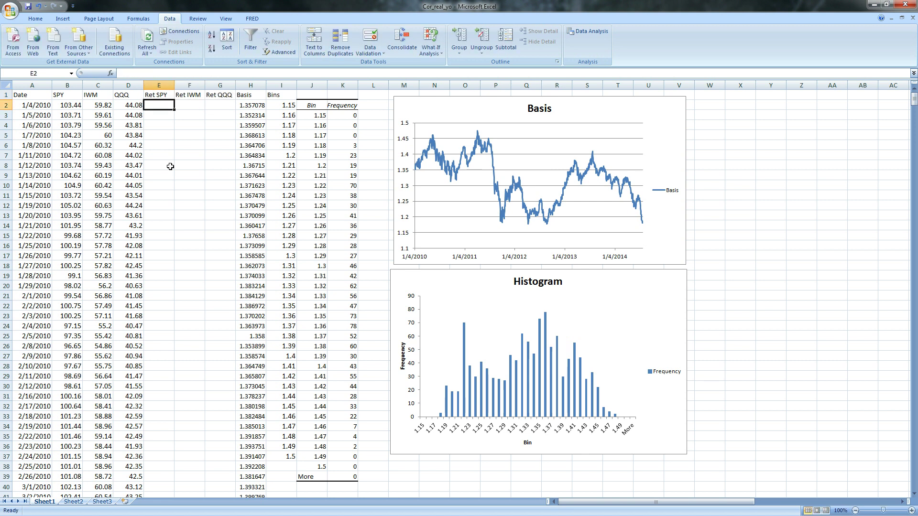
Enter the SPY daily return =(B3-B2)/B2 in E3 and fill it down.
key("Down")
type("=(")
left_click(74, 115)
type("-")
left_click(63, 105)
type(")/")
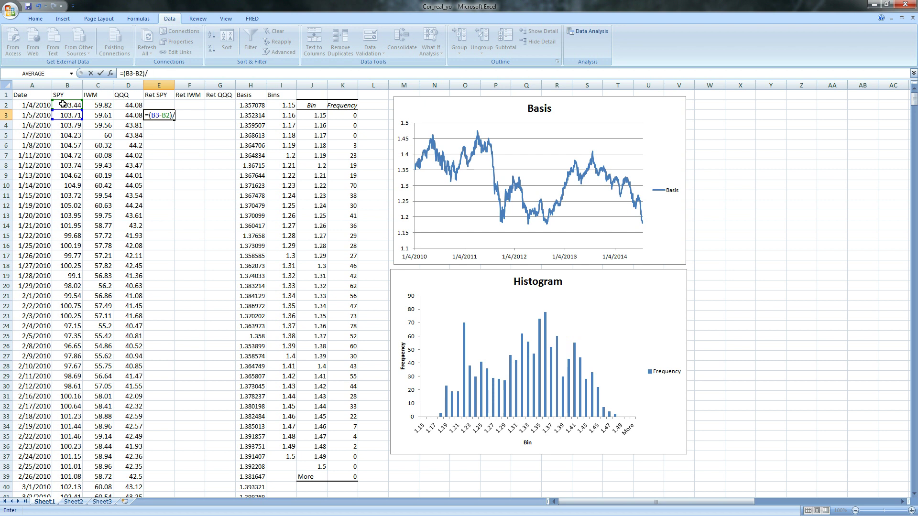
left_click(71, 105)
key("Return")
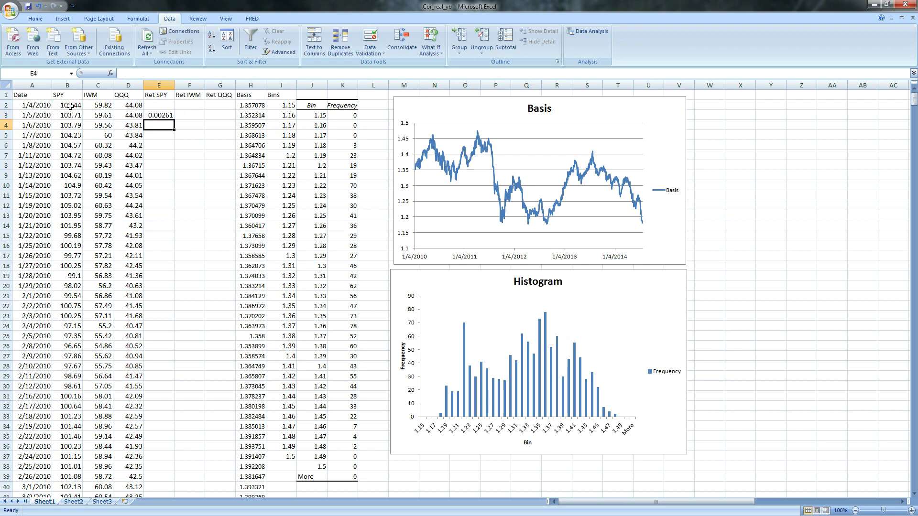
left_click(170, 115)
double_click(174, 120)
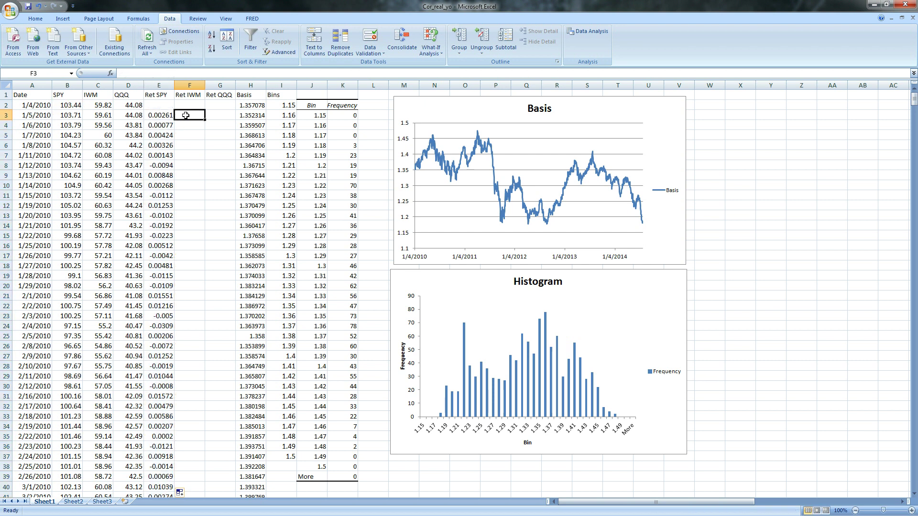
Copy the return formula to Ret IWM and Ret QQQ and fill both columns down.
left_click(164, 115)
key("ctrl+c")
left_click(179, 116)
key("ctrl+v")
key("Right")
key("ctrl+v")
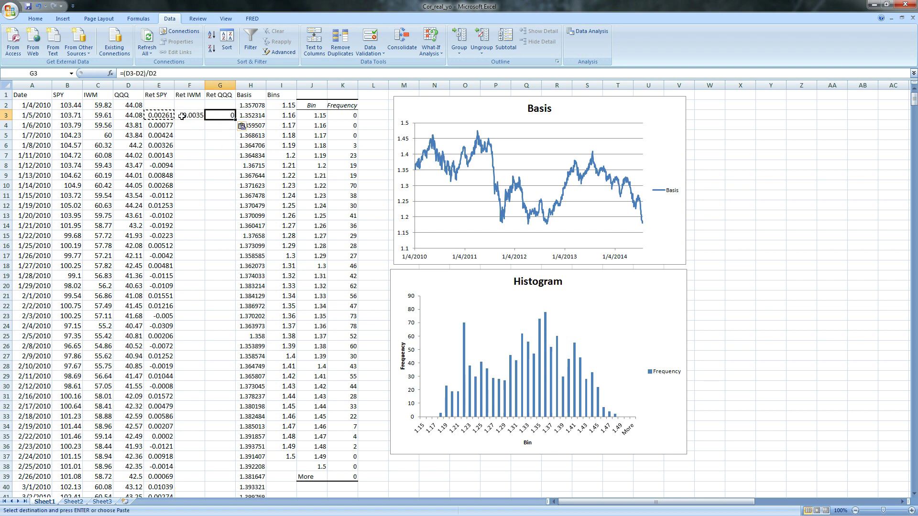
key("Left")
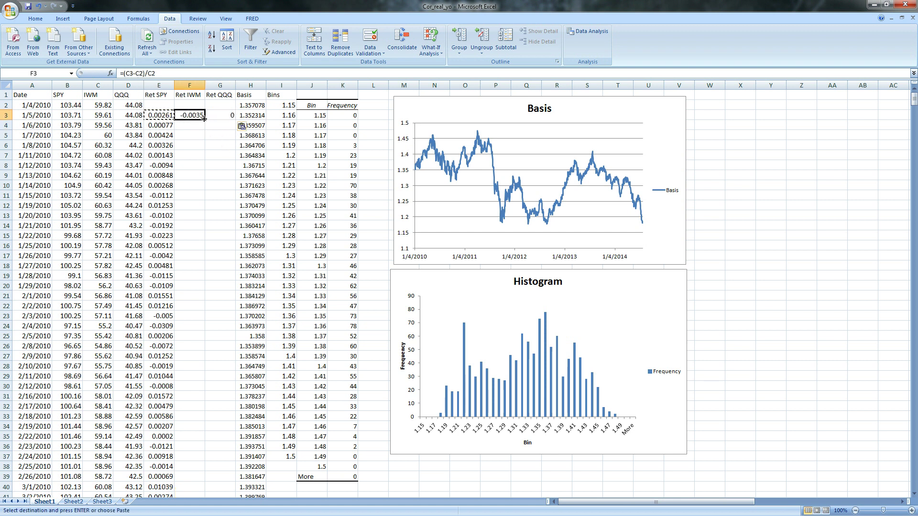
double_click(204, 119)
key("Right")
double_click(235, 119)
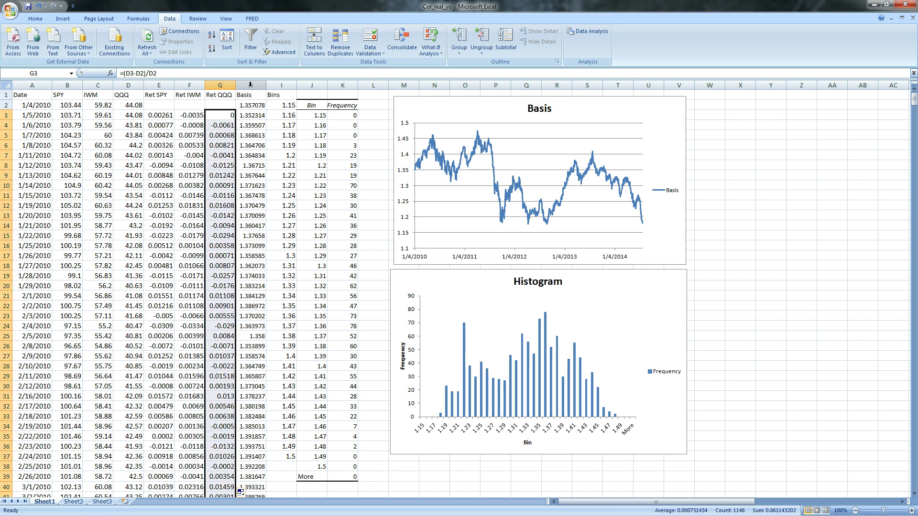
Insert two blank columns at H before the Basis column.
right_click(250, 85)
left_click(271, 137)
right_click(250, 86)
left_click(271, 137)
left_click(244, 95)
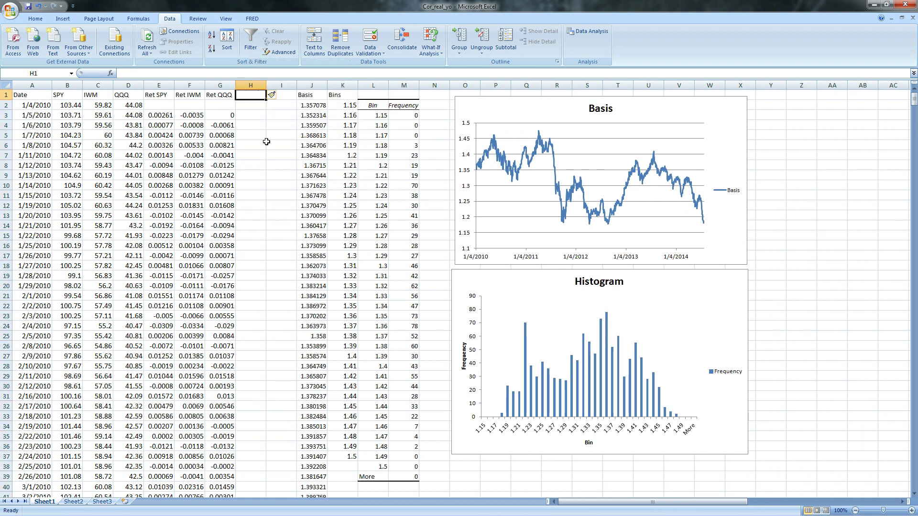
Add Correl 30d and Correl 60d headers in H1:I1 and autofit both columns.
type("Correl 30d")
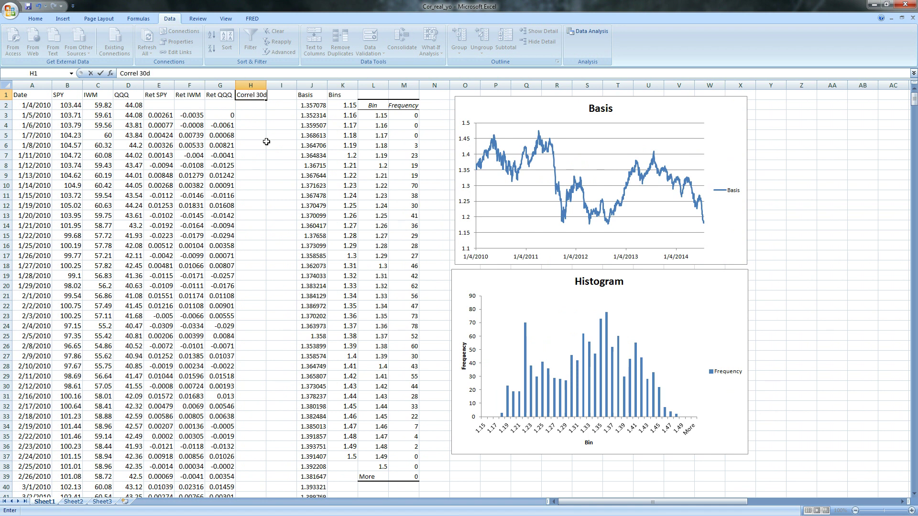
key("Tab")
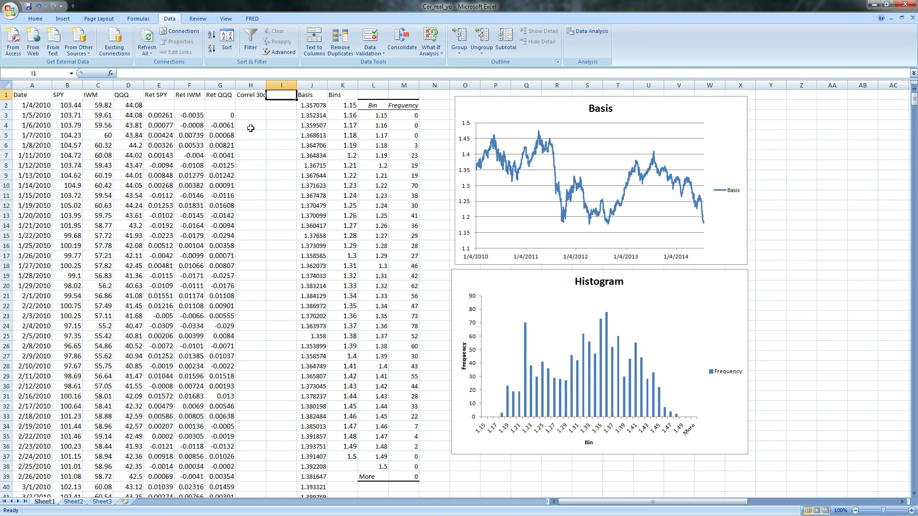
double_click(267, 85)
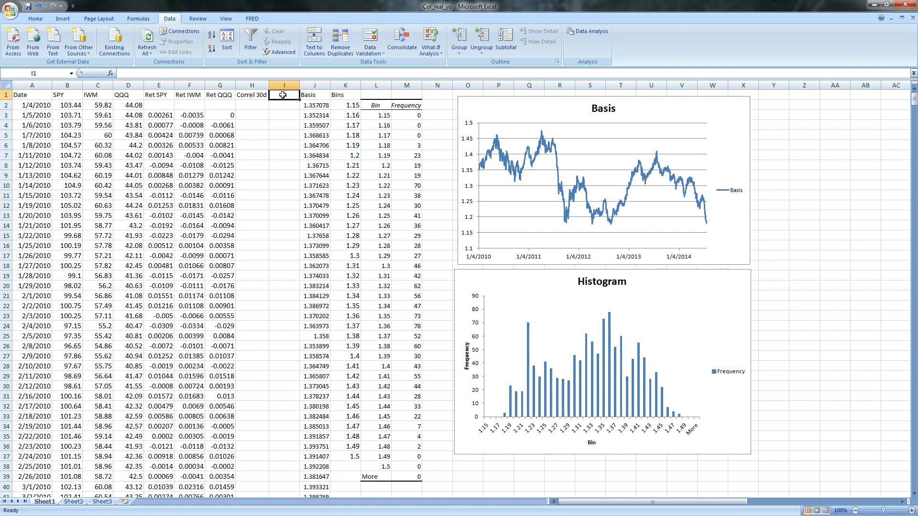
type("Correl")
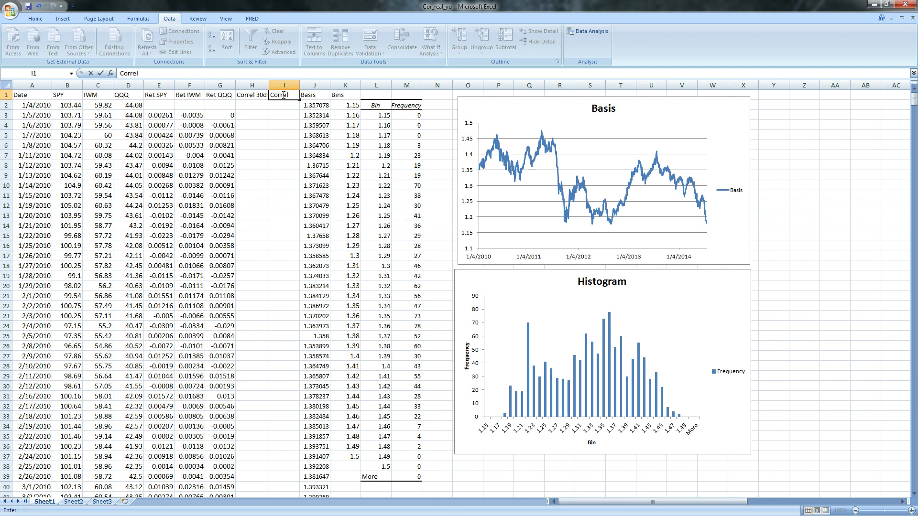
type(" 60d")
key("Return")
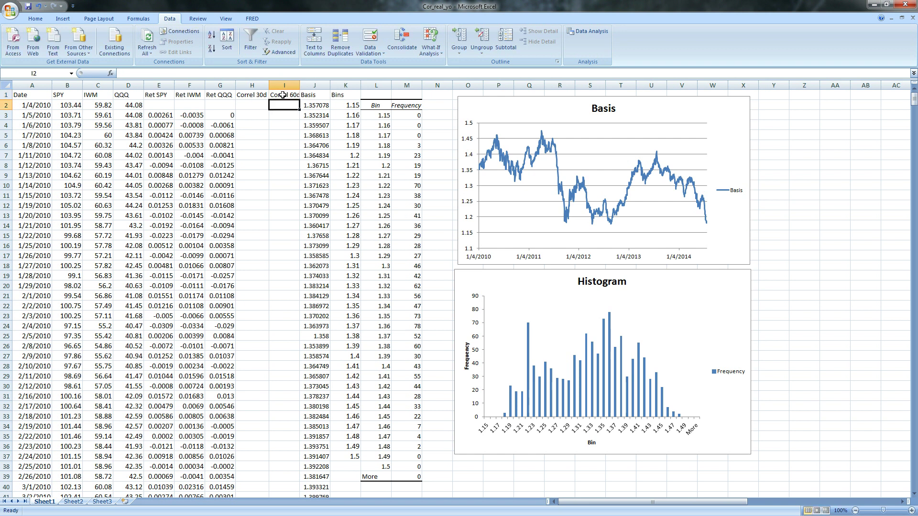
double_click(299, 85)
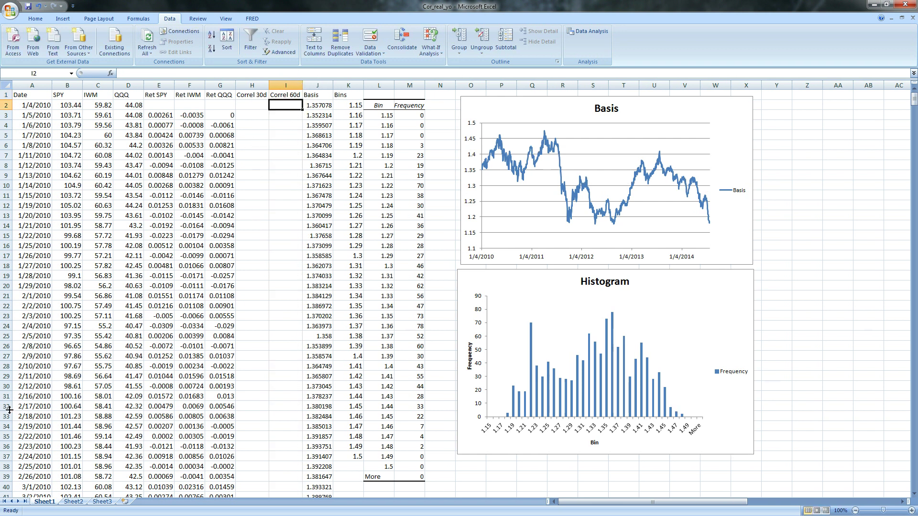
Enter =CORREL(F3:F32,G3:G32) in H32 for the 30-day IWM/QQQ correlation.
left_click(252, 407)
type("=o")
key("BackSpace")
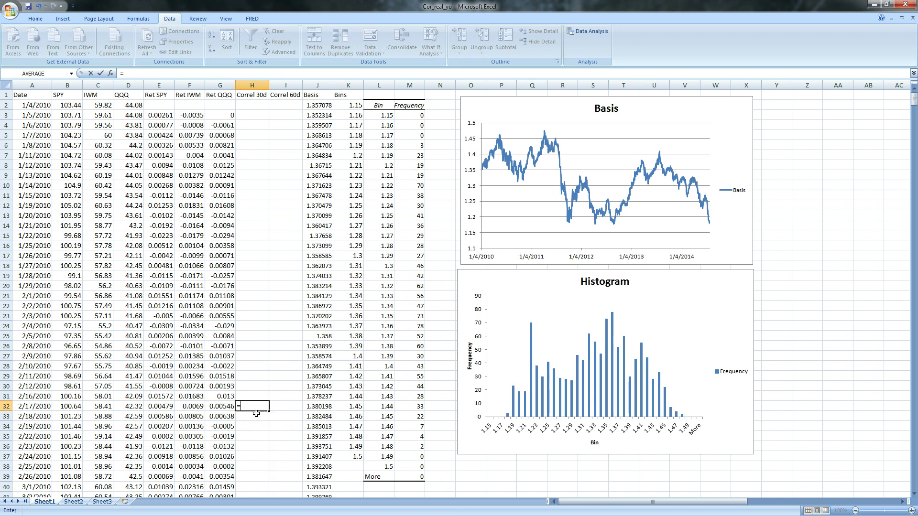
type("correl(")
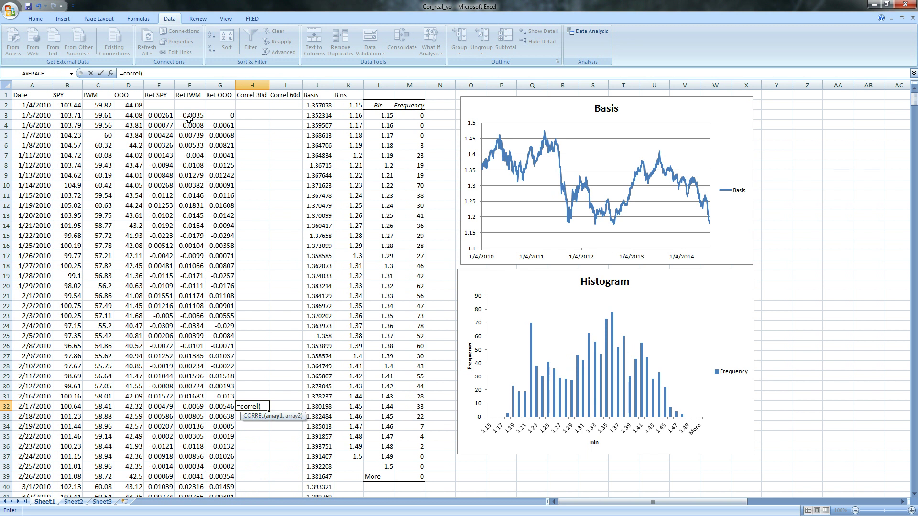
left_click_drag(189, 119, 194, 403)
type(",")
left_click_drag(220, 114, 229, 404)
key("Return")
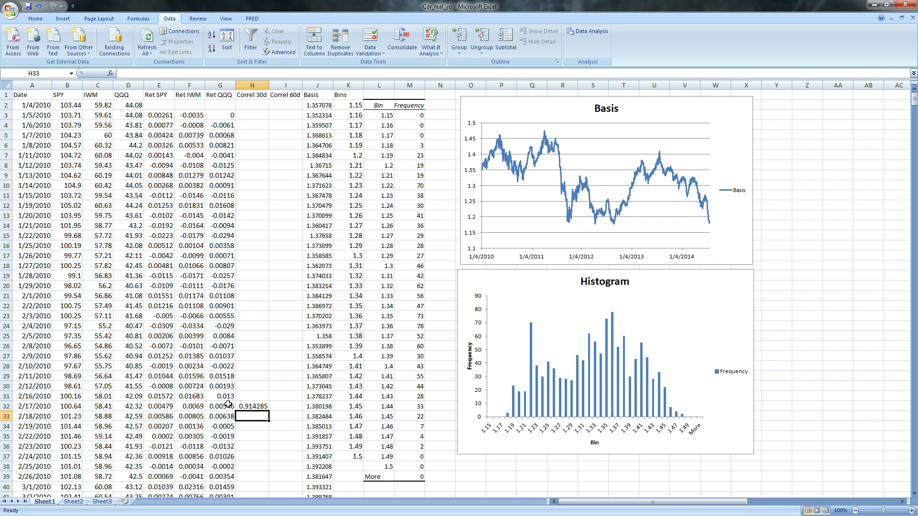
Fill the H32 CORREL formula down column H to the last data row.
left_click(249, 403)
double_click(268, 412)
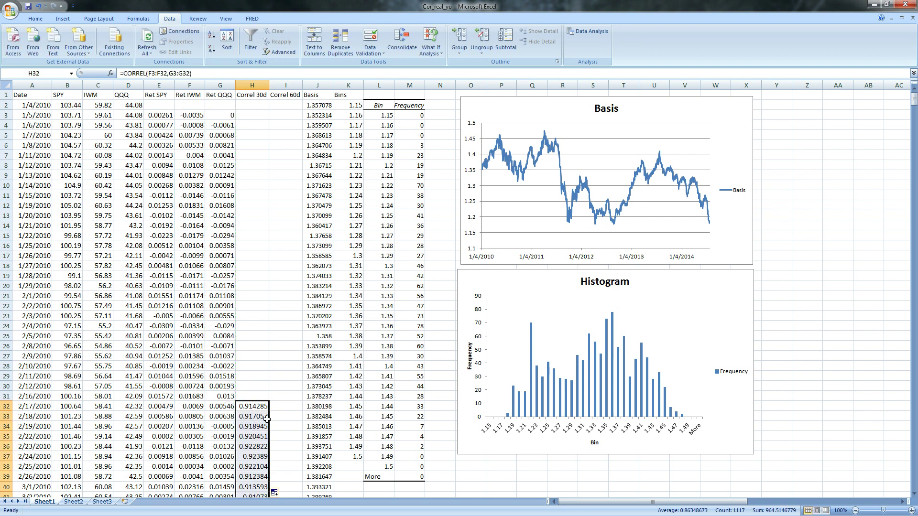
scroll(266, 411, "down", 4)
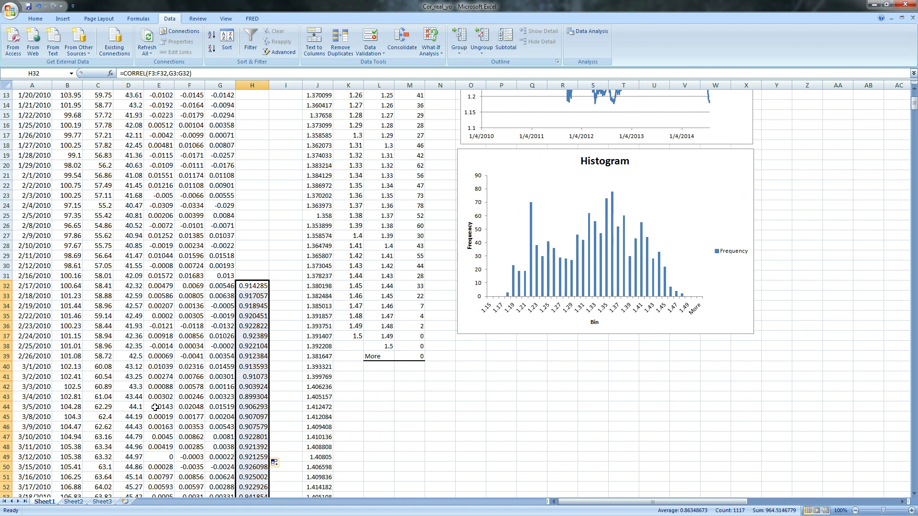
scroll(96, 412, "down", 5)
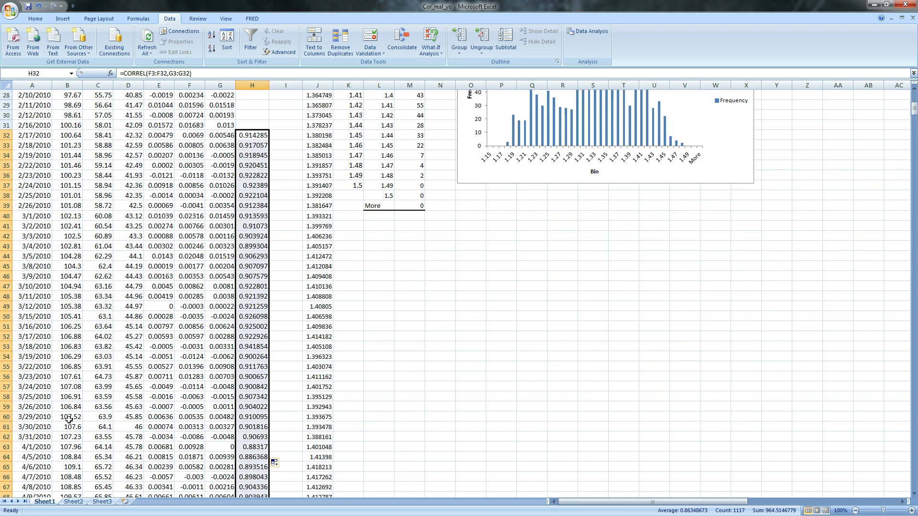
Enter =CORREL(F3:F62,G3:G62) in I62 for the 60-day IWM/QQQ correlation.
left_click(281, 436)
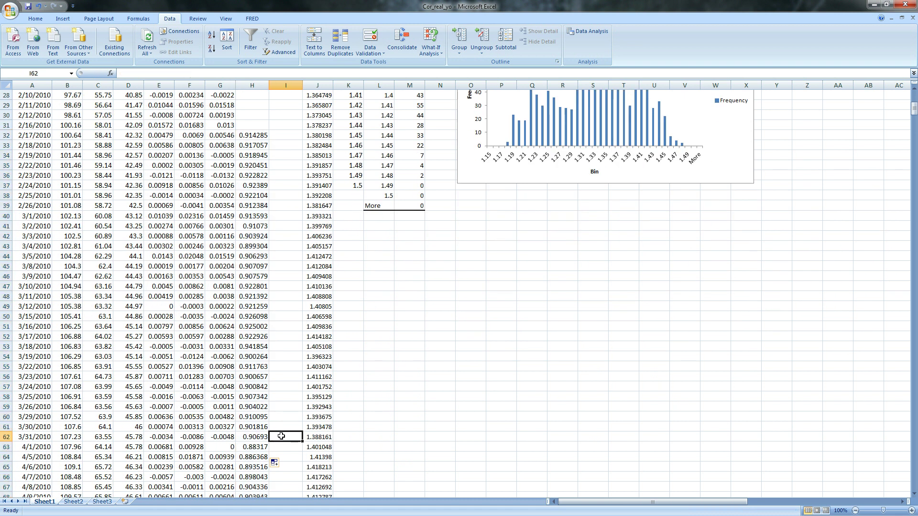
type("=c")
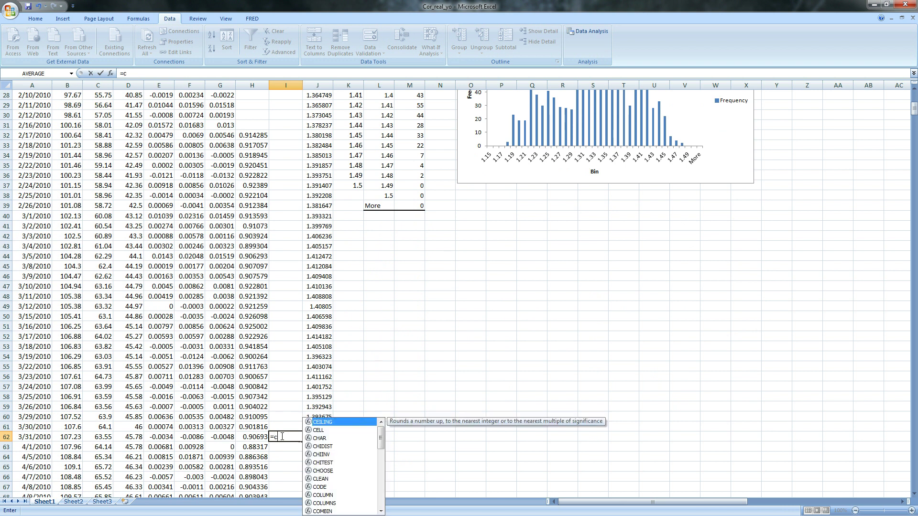
type("orrel(")
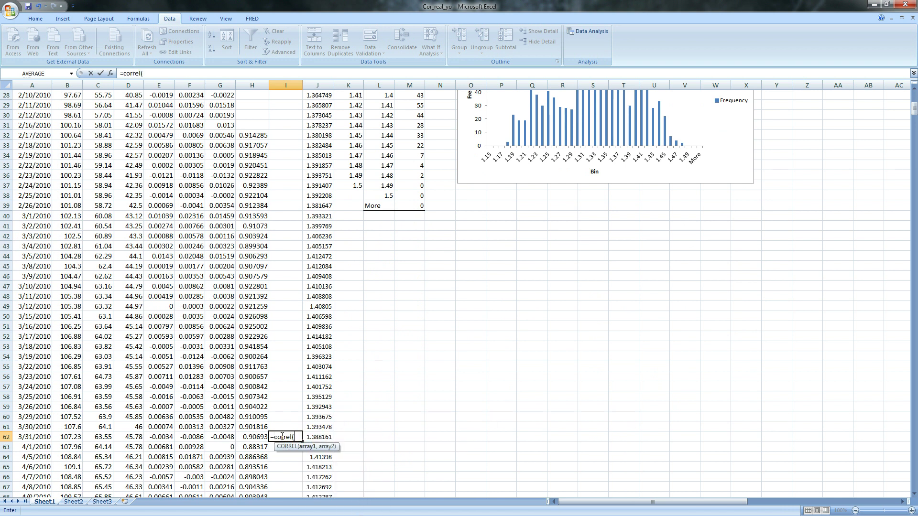
scroll(182, 202, "up", 9)
left_click_drag(187, 116, 193, 477)
type(",")
scroll(290, 350, "up", 8)
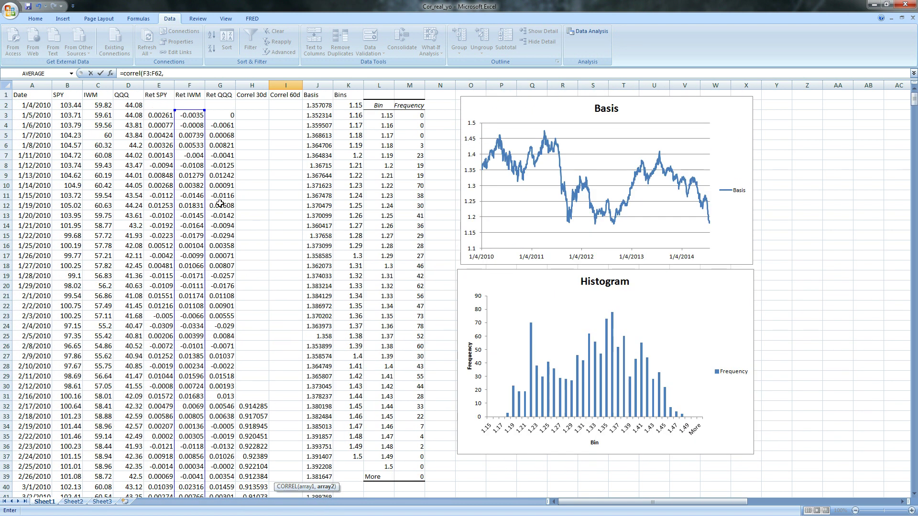
left_click_drag(220, 115, 225, 437)
type(")")
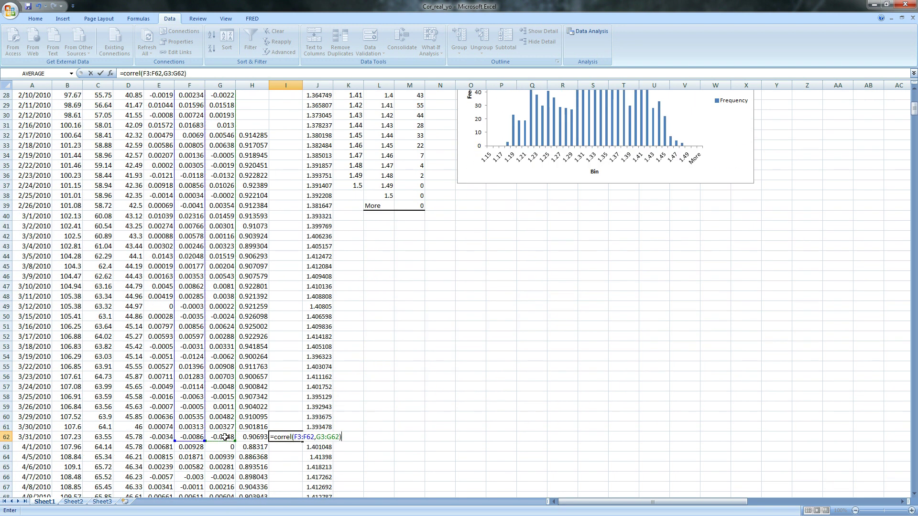
key("Return")
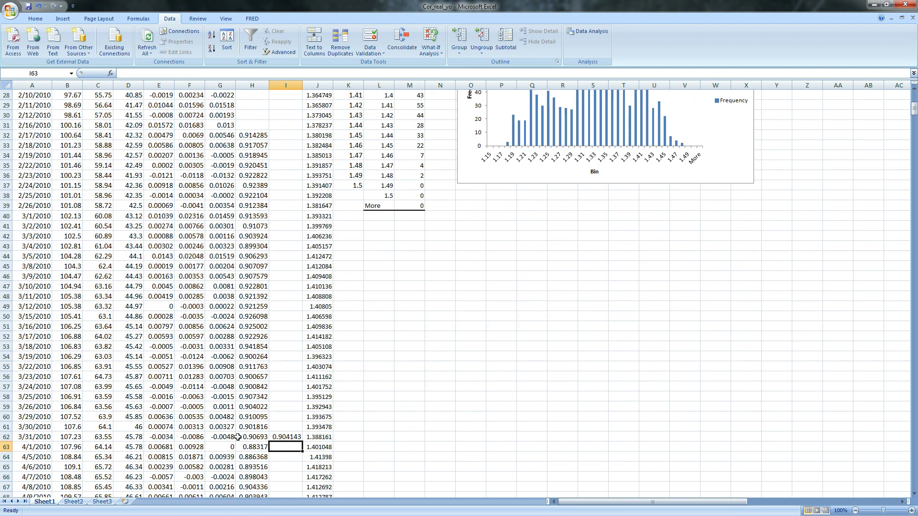
Fill the H62:I62 correlation formulas down to the last row.
left_click(297, 441)
double_click(303, 442)
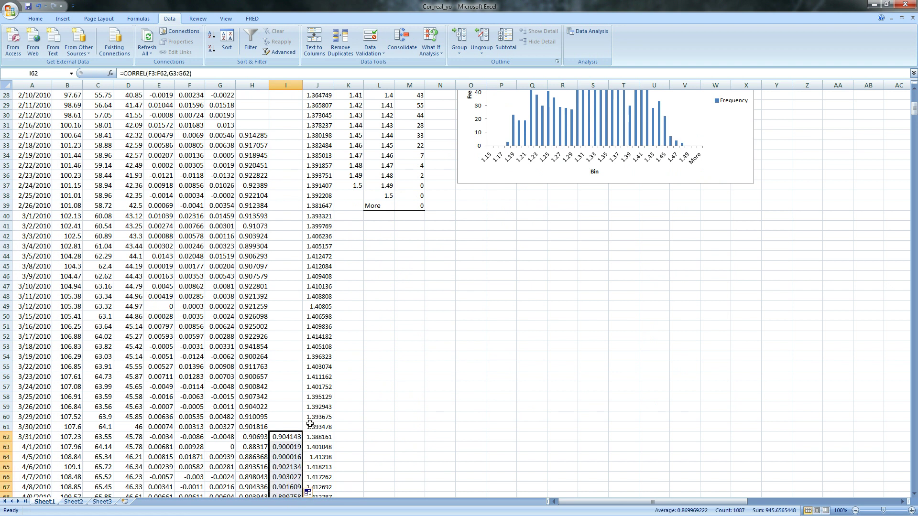
left_click_drag(268, 437, 283, 436)
double_click(303, 442)
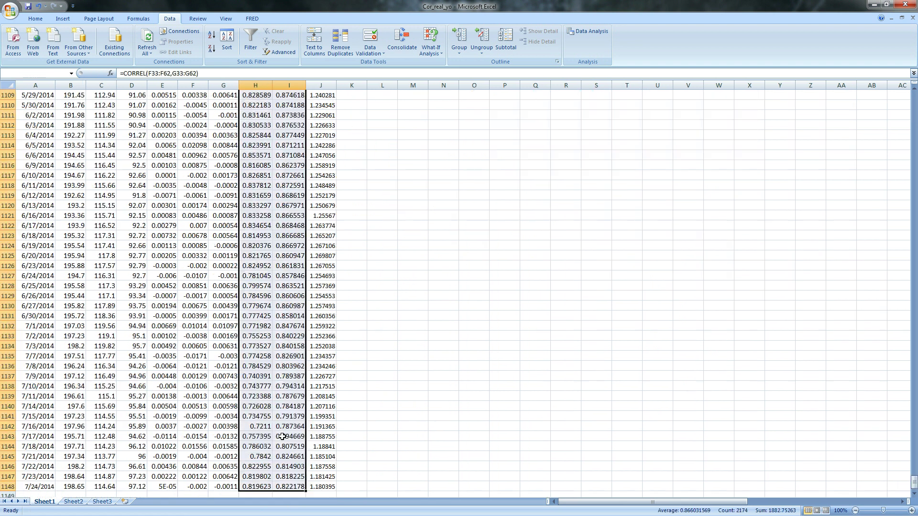
scroll(395, 297, "up", 20)
scroll(398, 297, "down", 11)
Insert a 2-D line chart, placed and enlarged below the histogram.
left_click(63, 18)
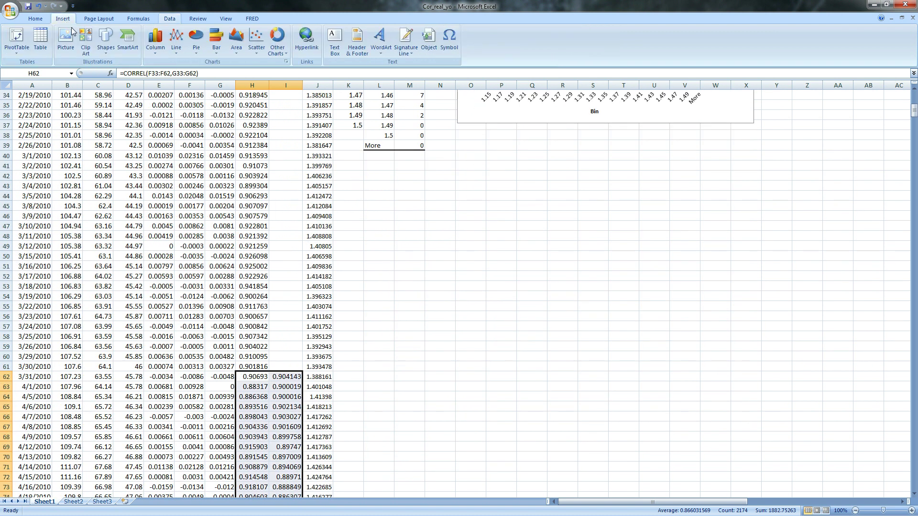
left_click(176, 41)
left_click(179, 81)
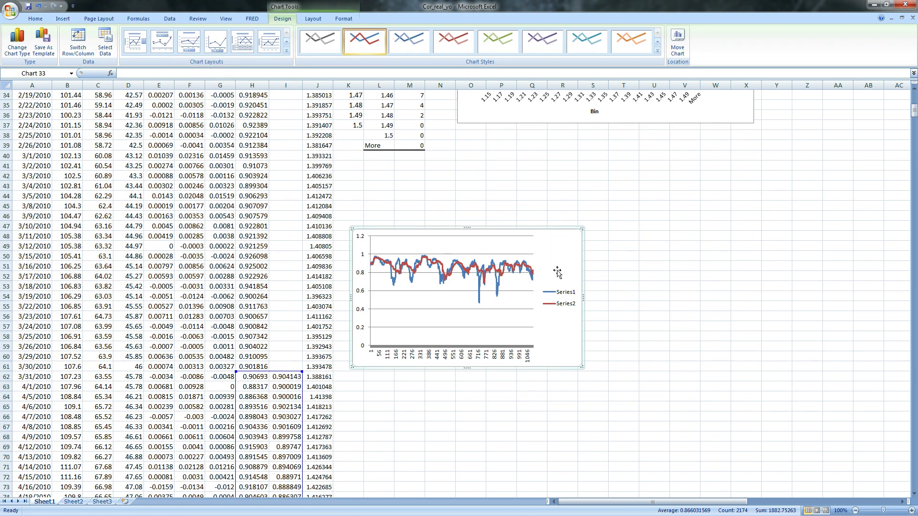
left_click_drag(558, 269, 660, 175)
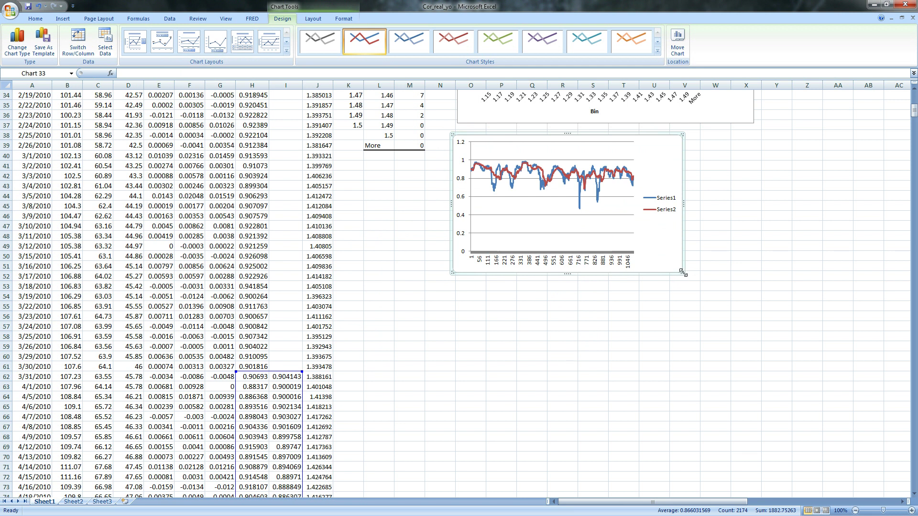
left_click_drag(683, 272, 762, 306)
Set the chart's horizontal axis labels to the dates A62:A1148.
left_click(622, 192)
right_click(619, 186)
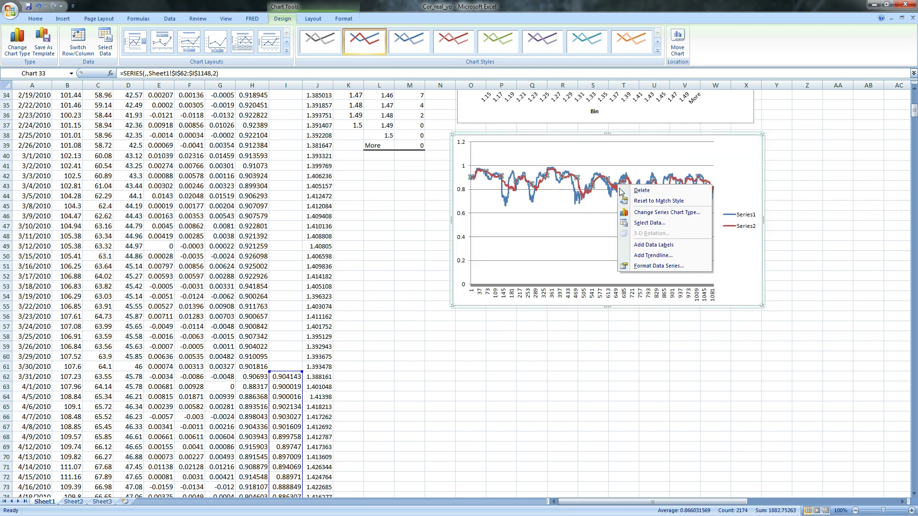
left_click(650, 222)
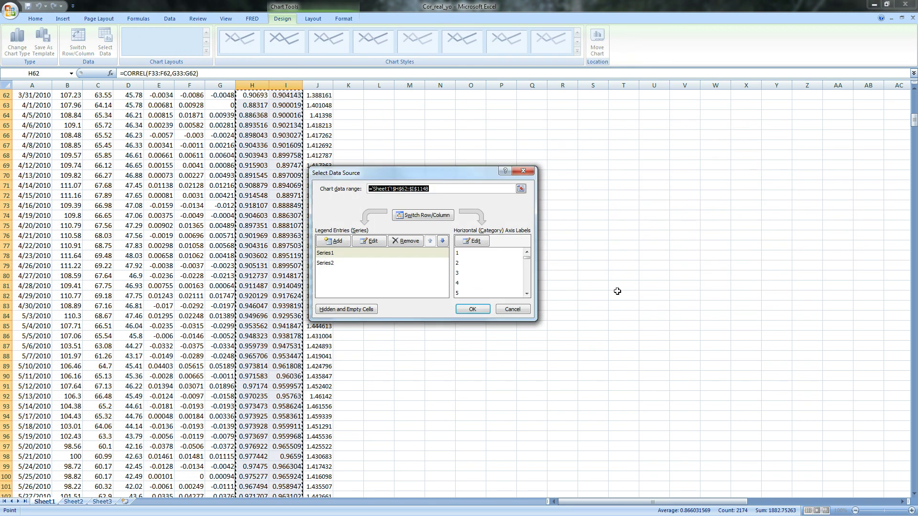
left_click(473, 241)
scroll(67, 236, "up", 5)
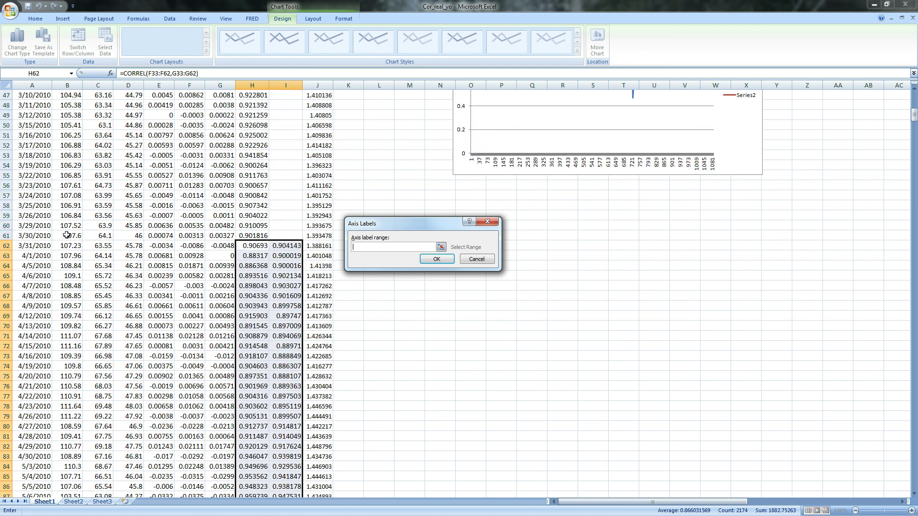
left_click(34, 247)
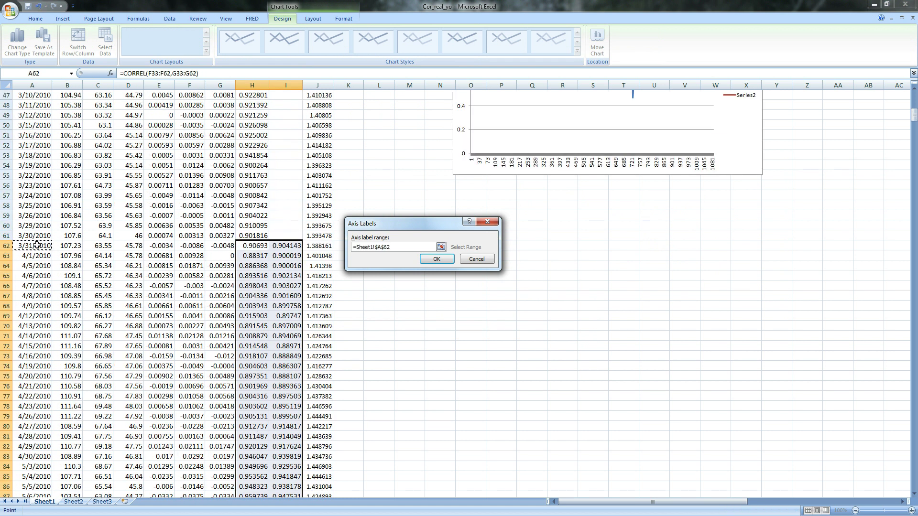
key("ctrl+shift+Down")
left_click(436, 259)
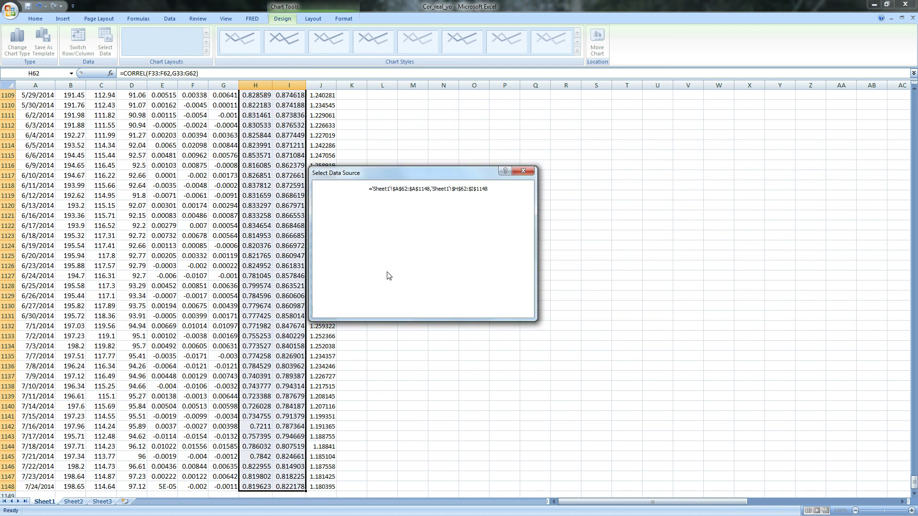
Name the two series Correl 30d and Correl 60d from header cells H1 and I1.
left_click(353, 253)
left_click(369, 241)
scroll(422, 375, "up", 20)
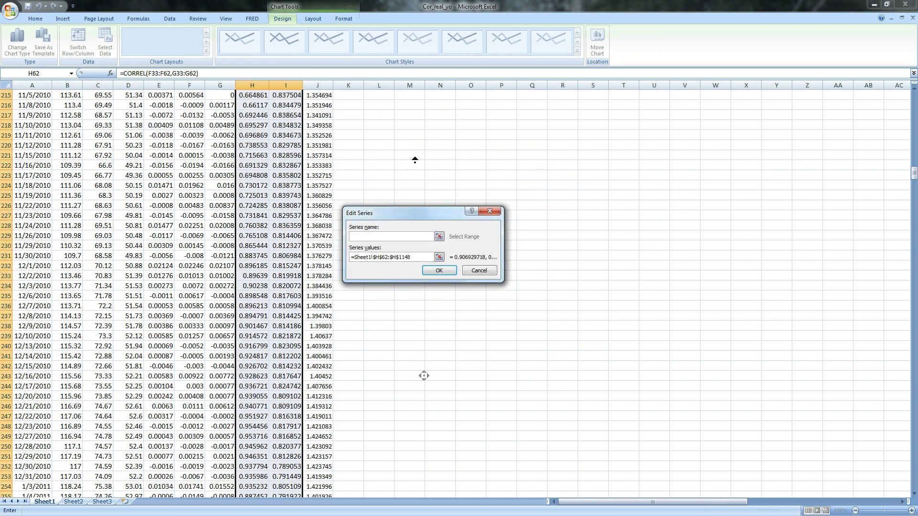
left_click(255, 99)
left_click(436, 271)
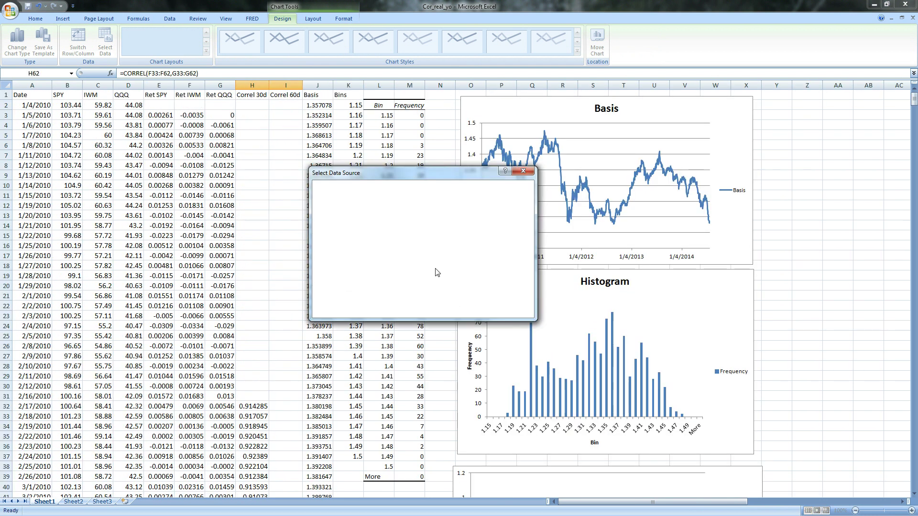
left_click(335, 263)
left_click(368, 241)
left_click(286, 99)
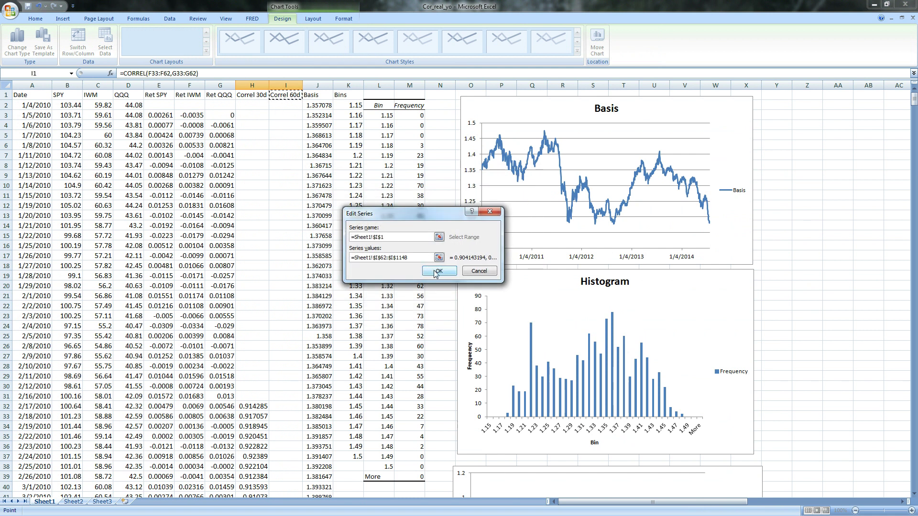
left_click(438, 271)
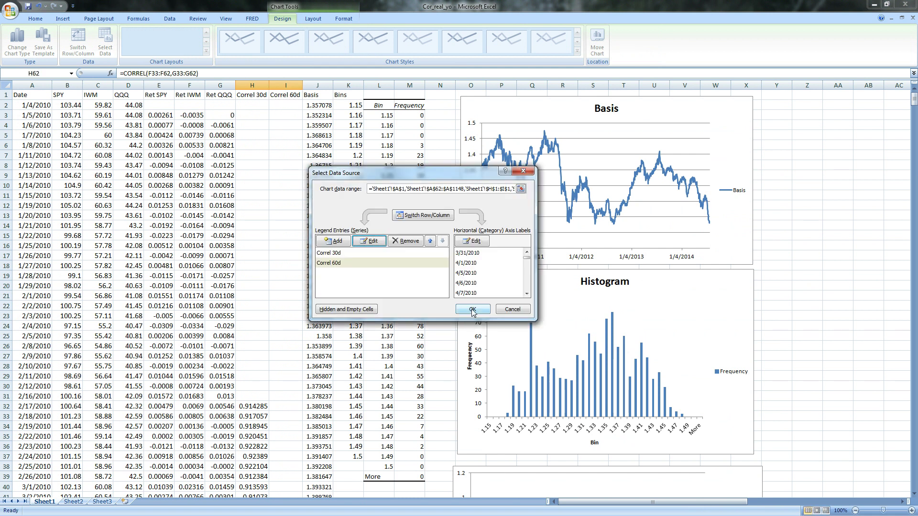
left_click(472, 310)
mouse_move(914, 99)
left_mouse_down()
mouse_move(914, 124)
mouse_move(915, 108)
left_mouse_up()
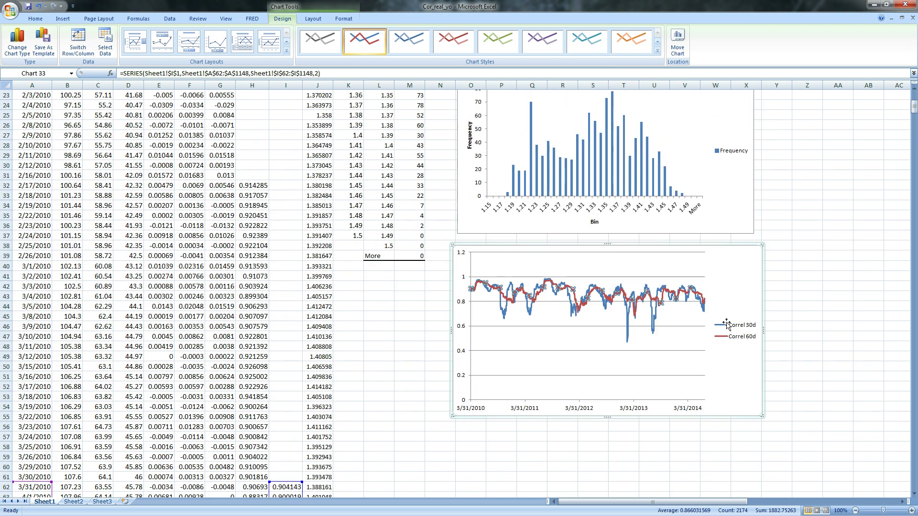
Fix the correlation chart's vertical axis minimum at 0.4.
left_click(462, 327)
right_click(462, 327)
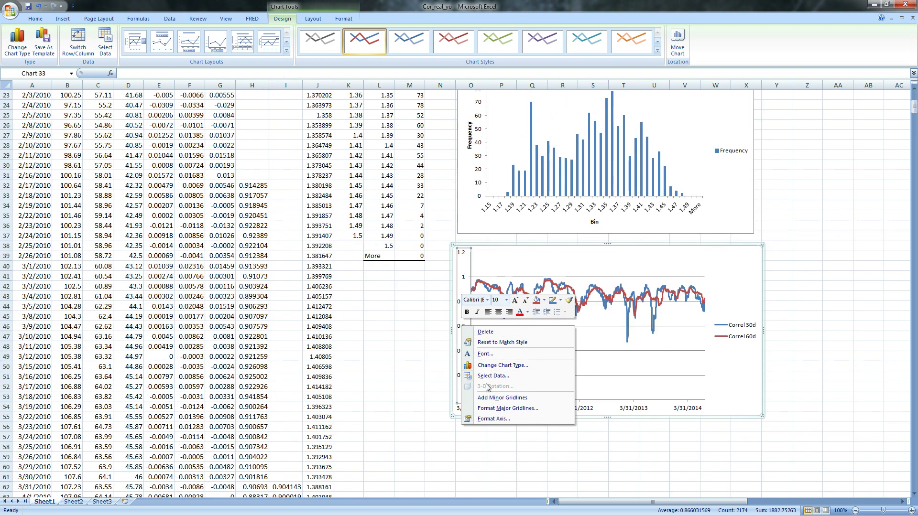
left_click(494, 419)
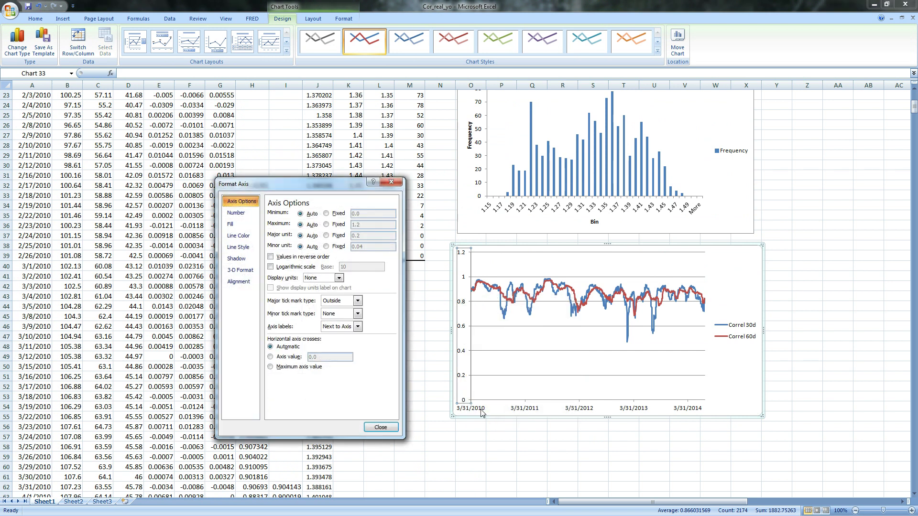
left_click(339, 214)
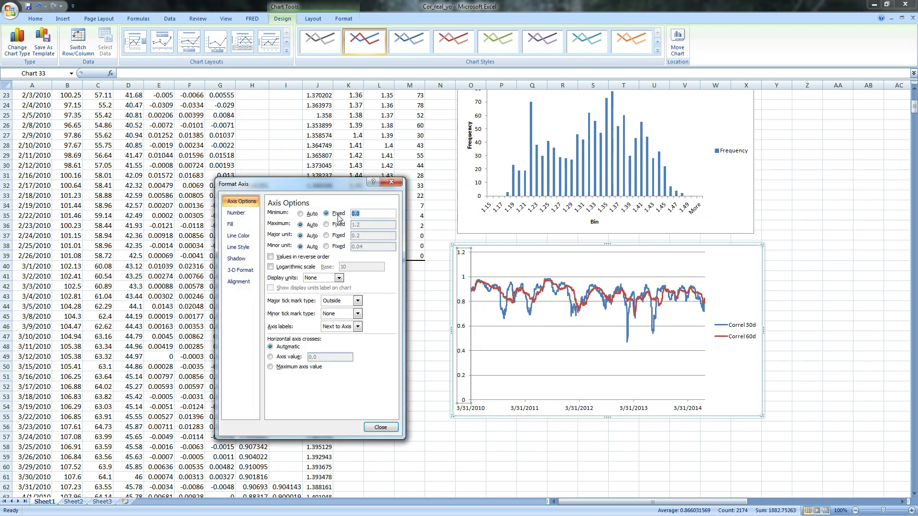
type(".4")
key("Return")
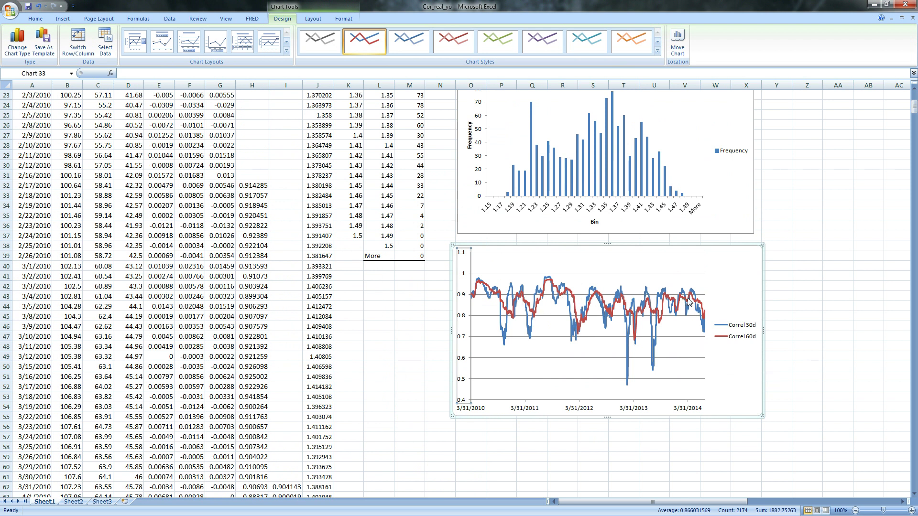
Nudge the chart slightly right, deselect it, and return to the top of the sheet.
left_click_drag(744, 287, 752, 287)
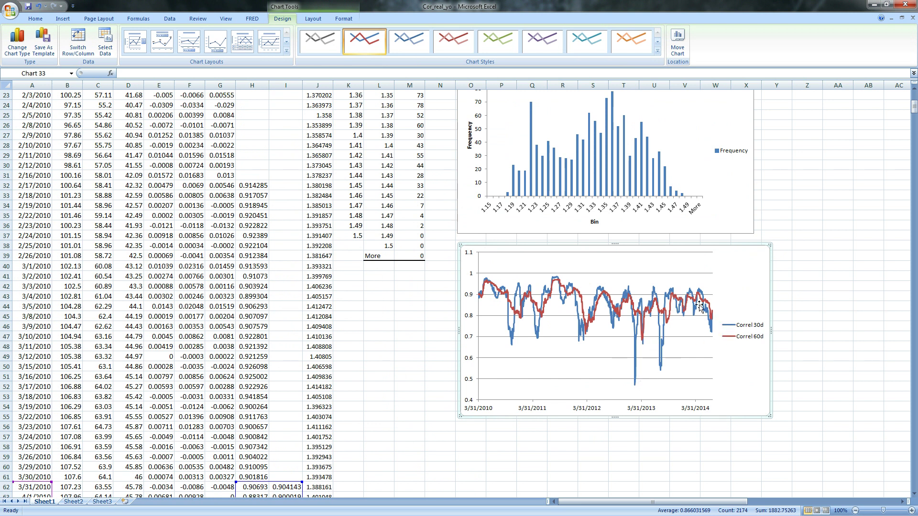
mouse_move(672, 296)
left_click(404, 385)
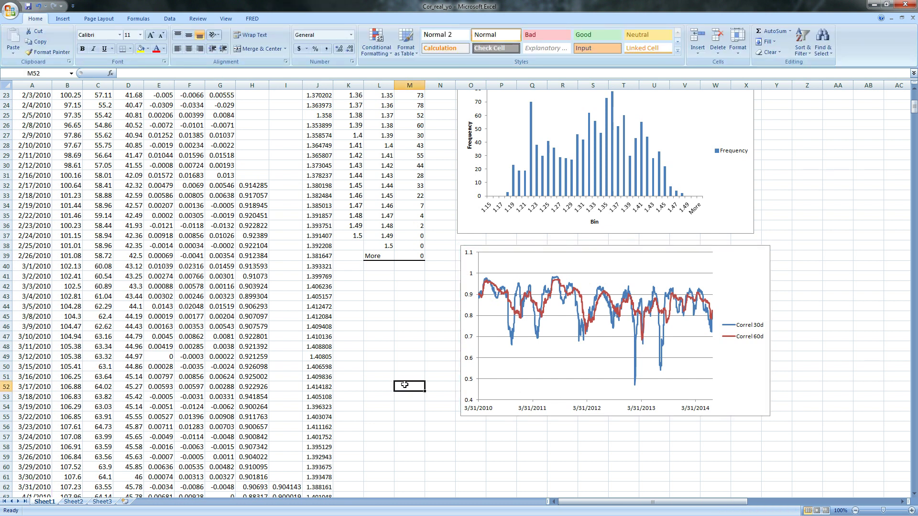
scroll(405, 385, "down", 2)
left_click(471, 378)
scroll(414, 349, "up", 7)
scroll(414, 348, "up", 3)
Insert two blank columns before the Basis column.
right_click(317, 86)
left_click(337, 138)
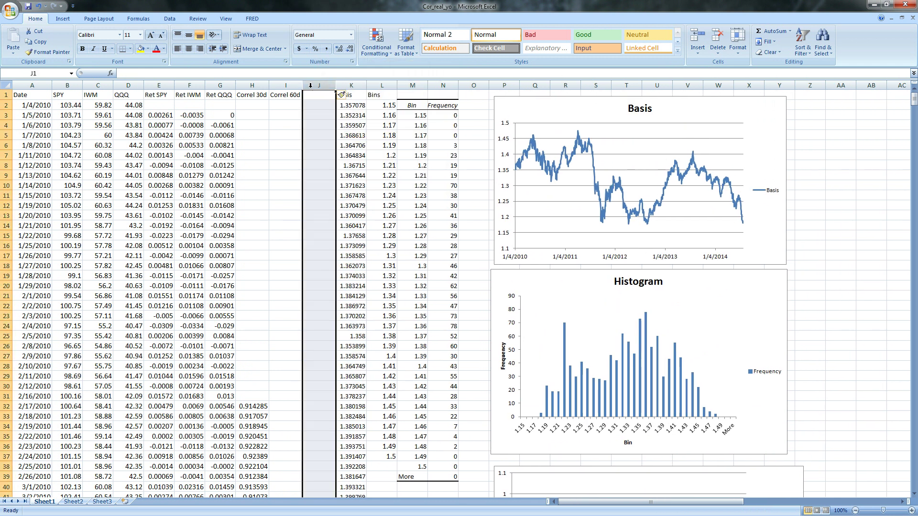
right_click(317, 86)
left_click(336, 137)
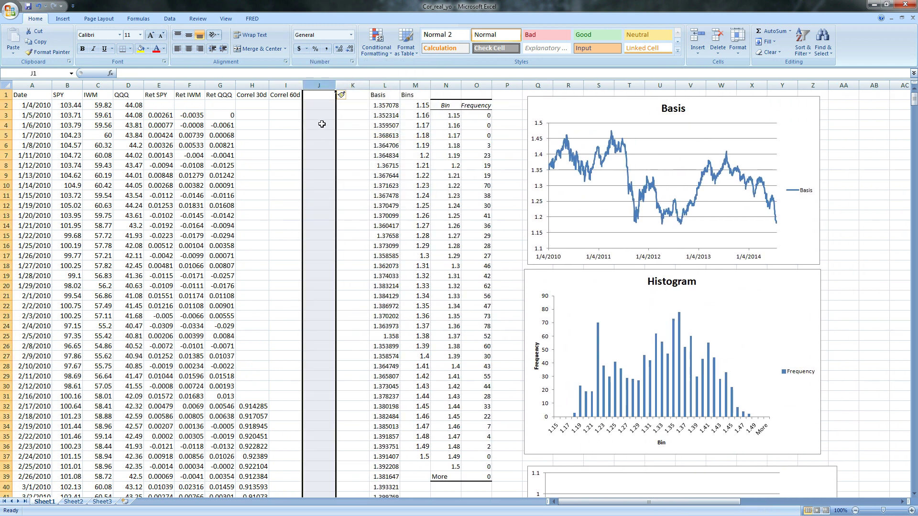
Head J1 'Beta IWM 60d' and K1 'Beta QQQ 60d', autofitting both columns.
left_click(315, 94)
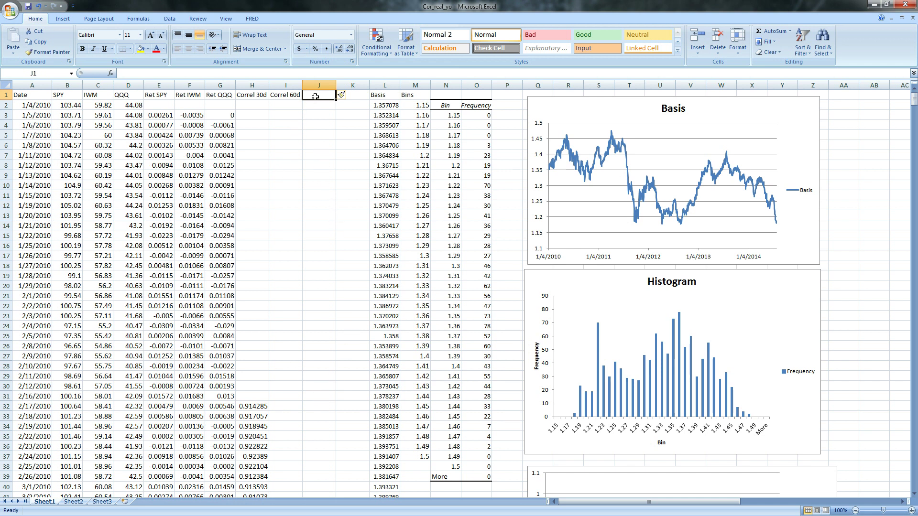
type("Beta IW")
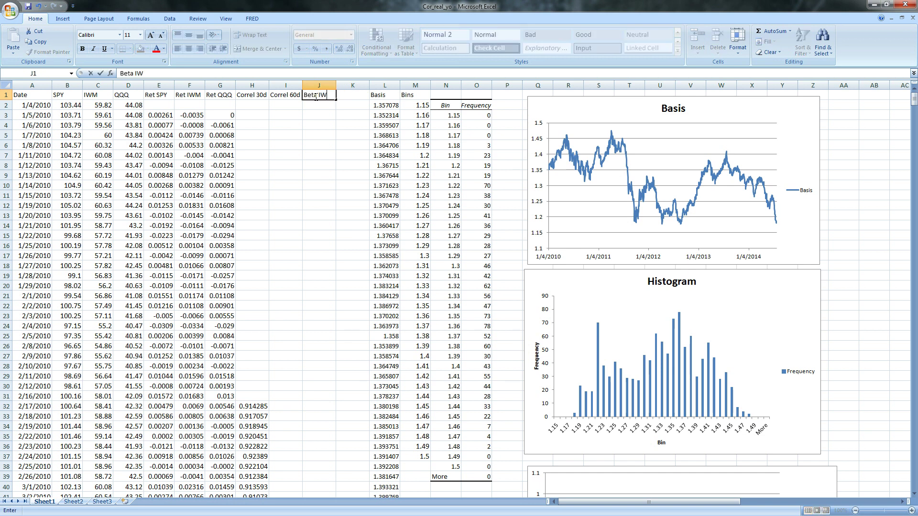
type("M 60d")
key("Tab")
type("B")
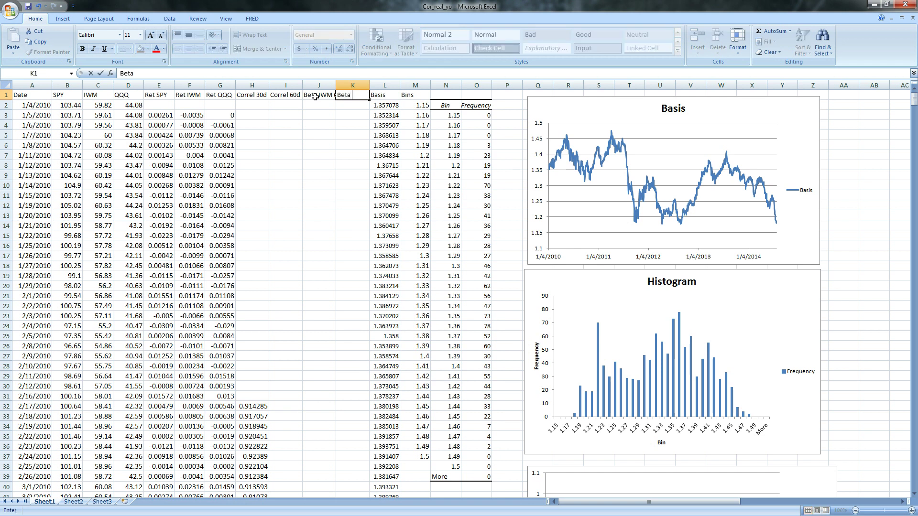
type("eta QQQ 60d")
key("Return")
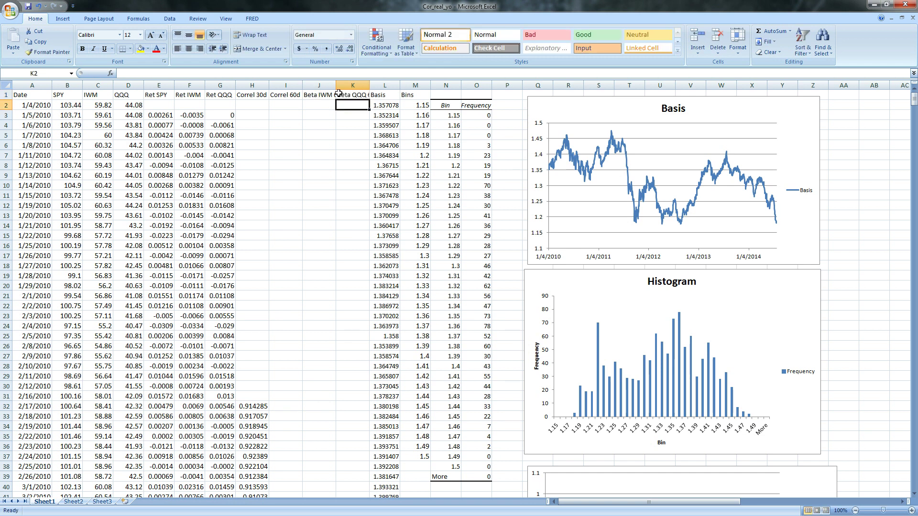
double_click(335, 85)
double_click(380, 85)
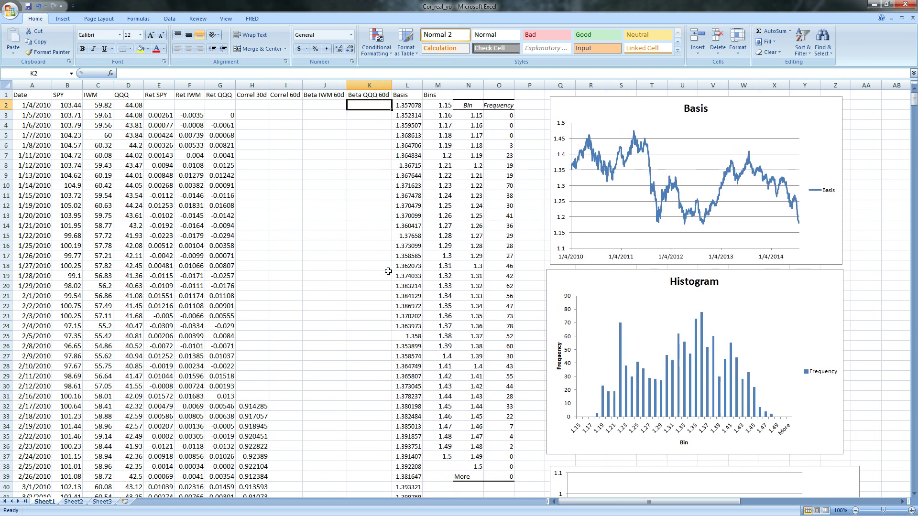
scroll(319, 404, "down", 9)
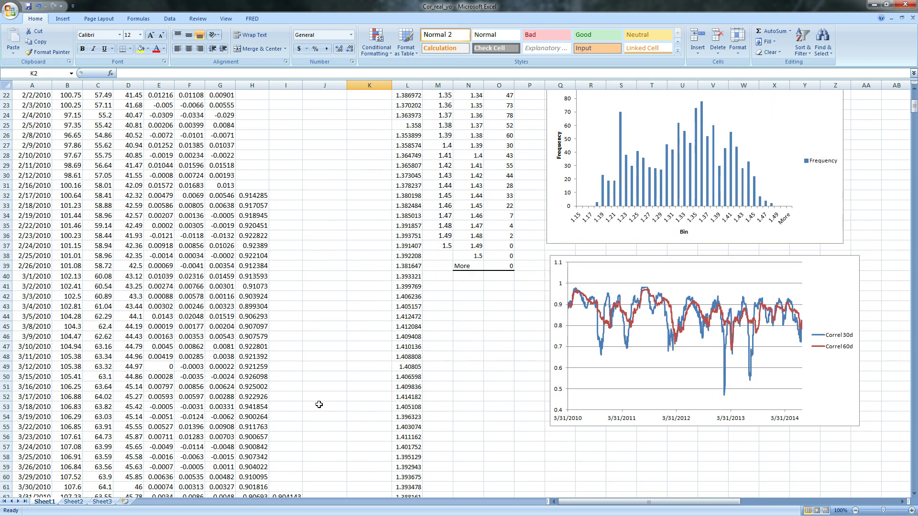
Start J62's beta formula with =CORREL(E3:E62,F3:F62).
left_click(326, 438)
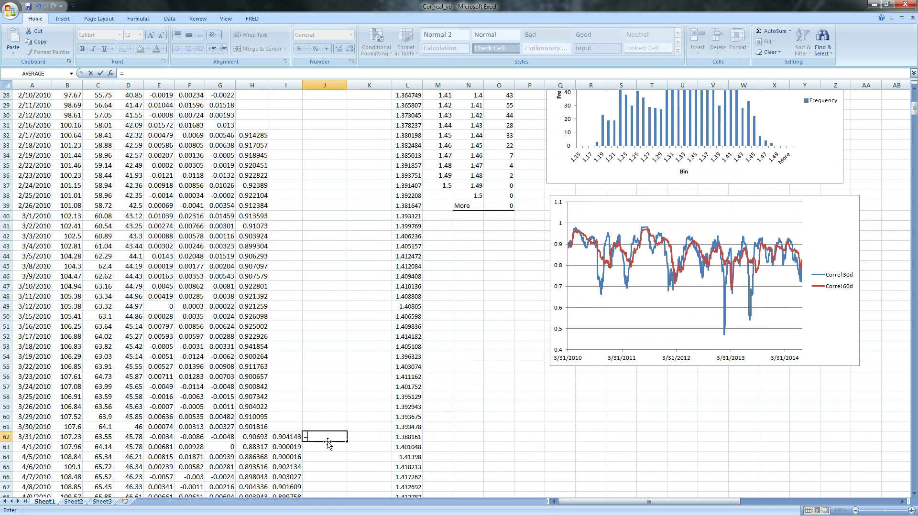
type("correl")
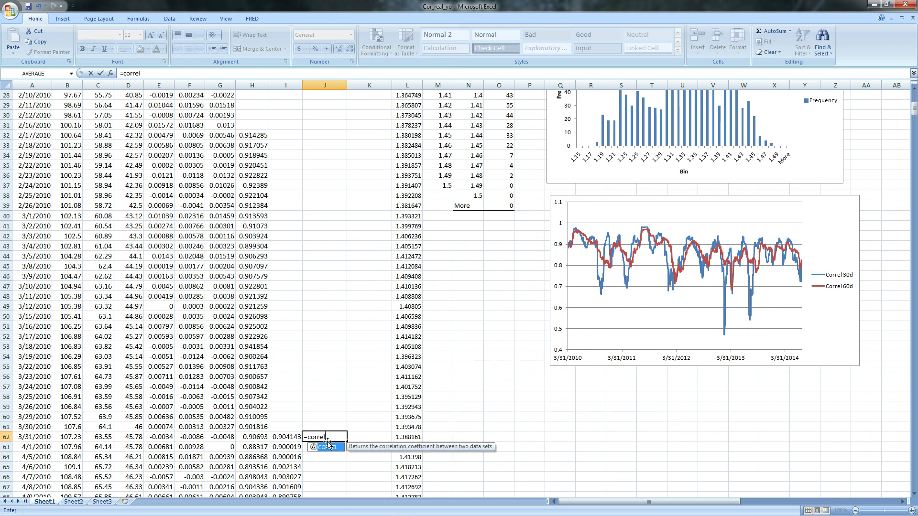
type("(")
scroll(328, 442, "up", 9)
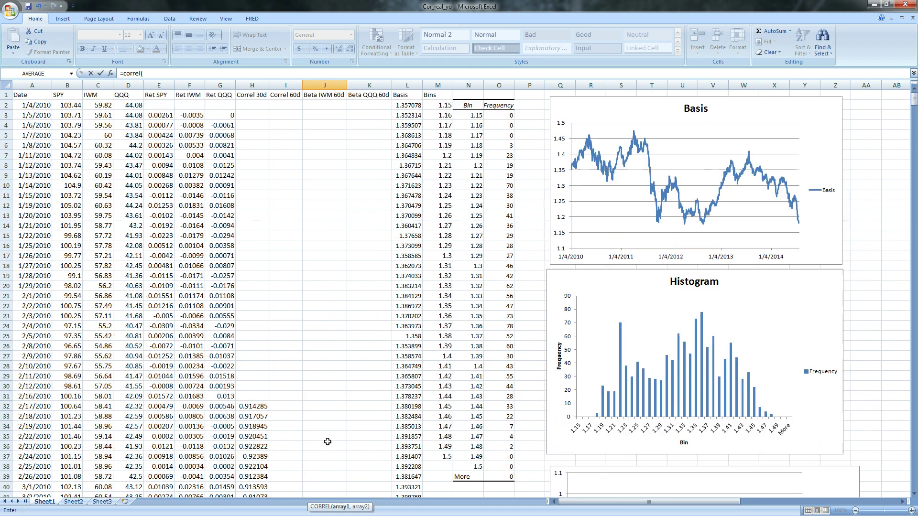
left_click_drag(156, 116, 168, 422)
type(",")
scroll(243, 348, "up", 10)
left_click_drag(194, 116, 190, 478)
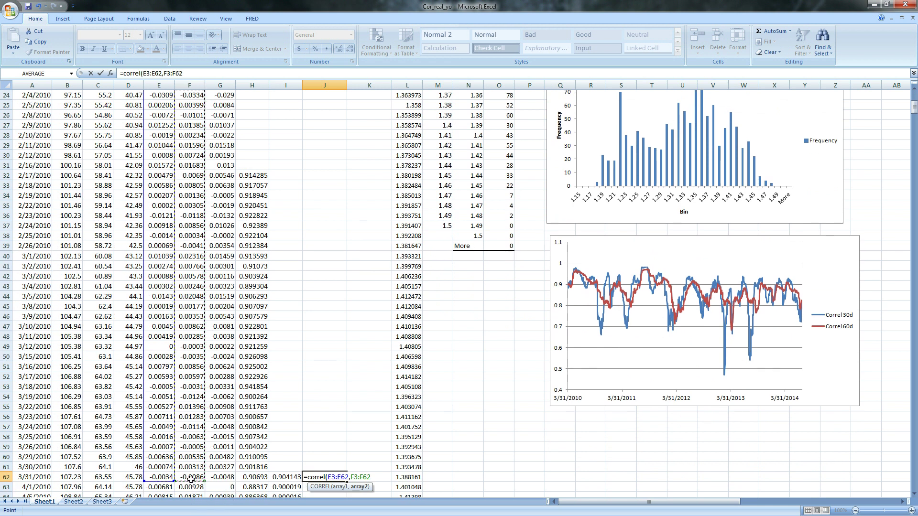
Complete it with *STDEV(F3:F62)/STDEV(E3:E62) and fill it down column J.
type(")")
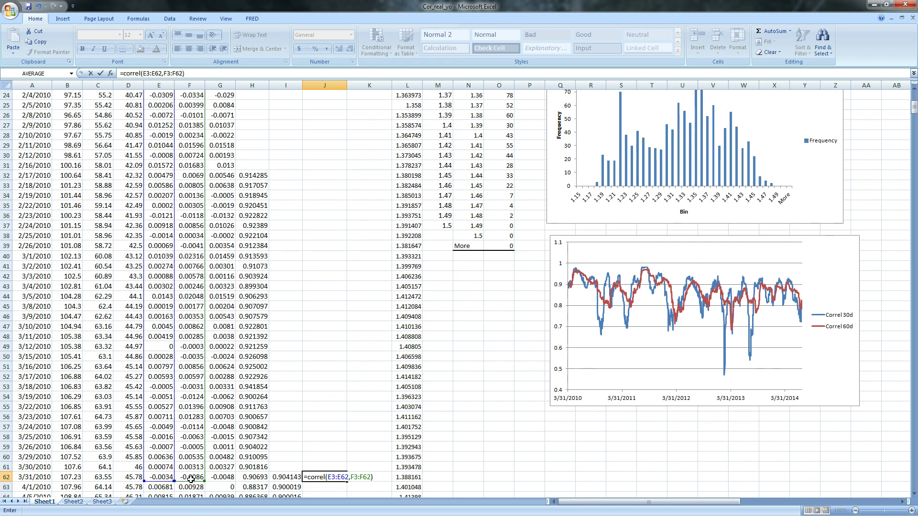
type("*STDEV")
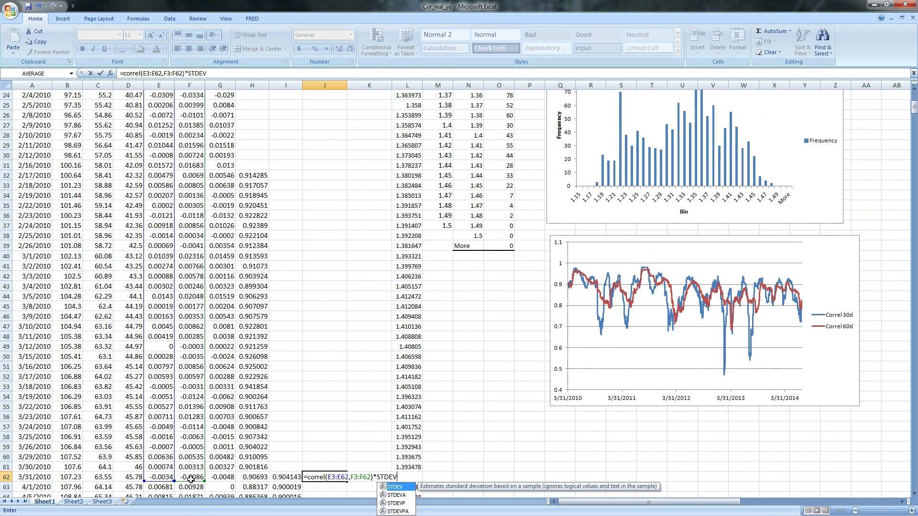
type("(")
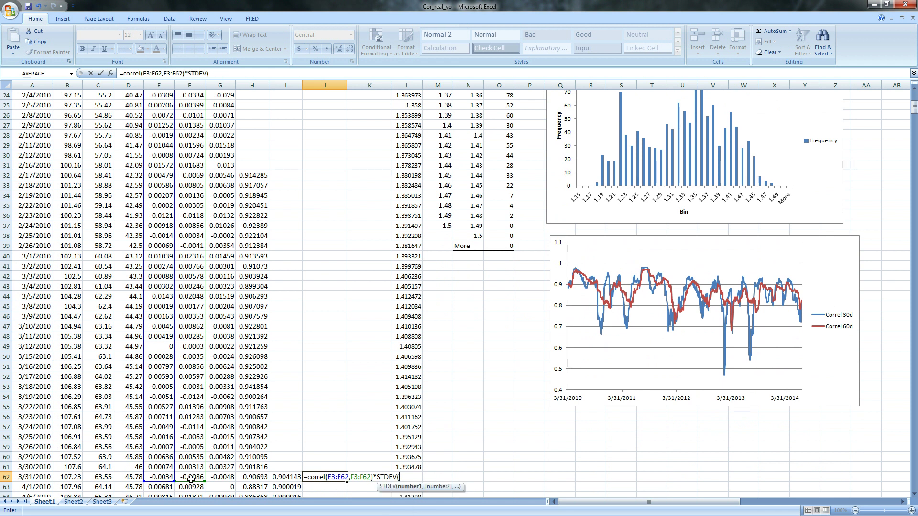
scroll(202, 371, "up", 8)
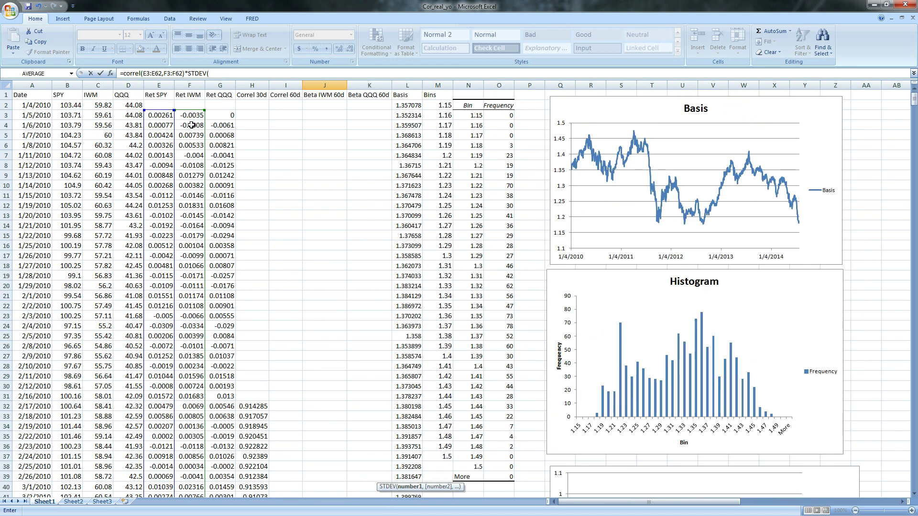
left_click_drag(191, 115, 191, 449)
type(")")
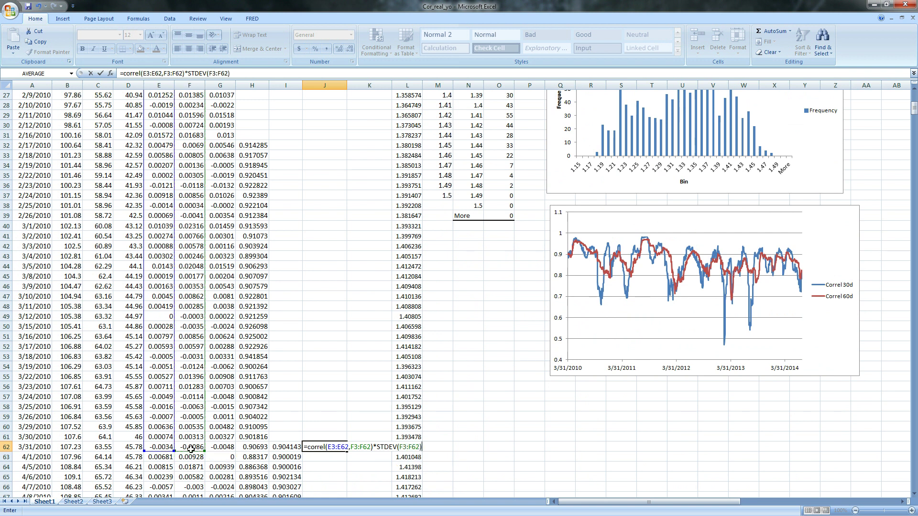
type("/STDEV(")
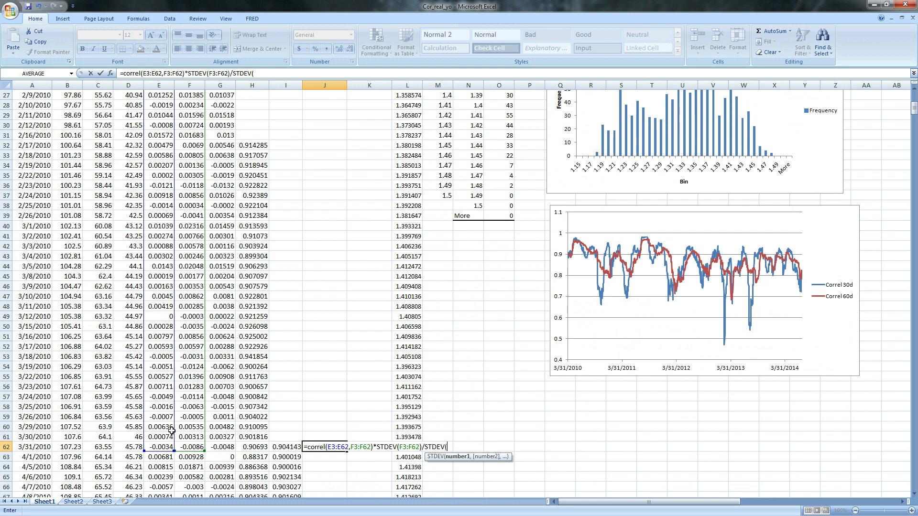
scroll(171, 431, "up", 9)
left_click_drag(150, 119, 158, 345)
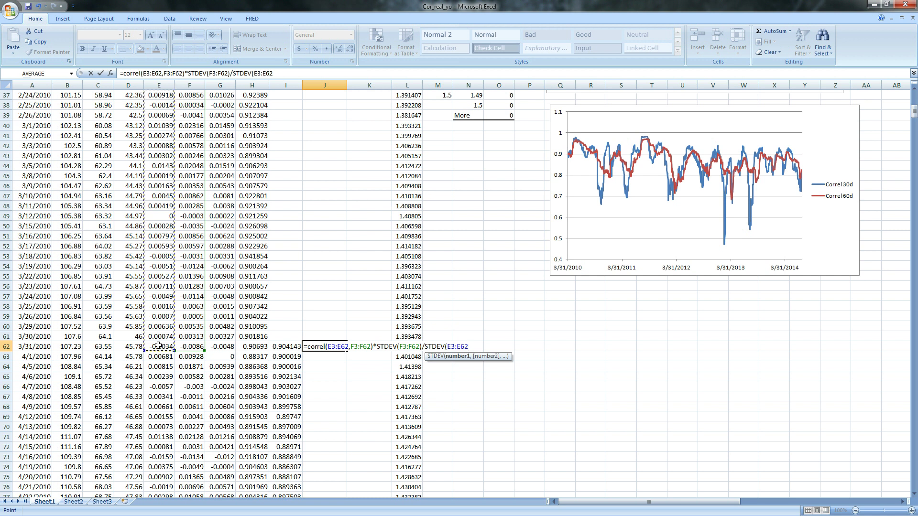
key("Return")
key("Up")
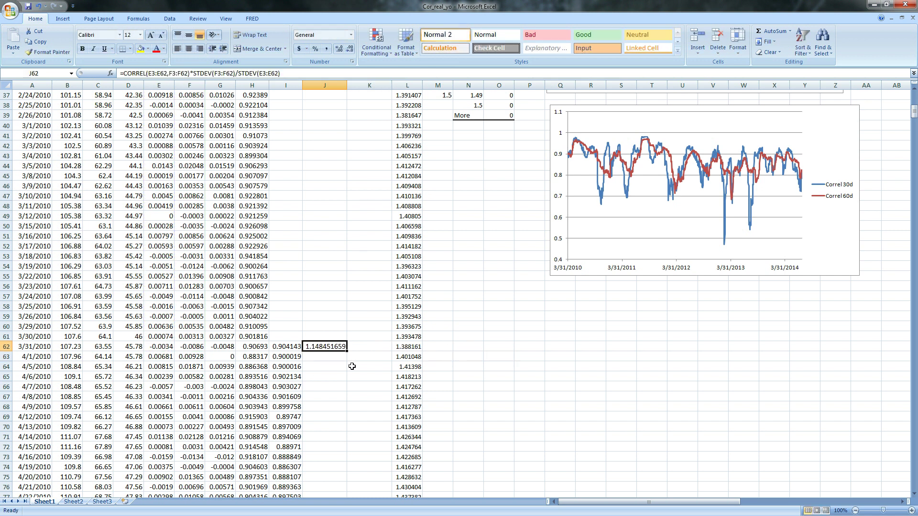
double_click(346, 352)
Start K62's QQQ beta formula with =CORREL(E3:E62,G3:G62).
left_click(362, 346)
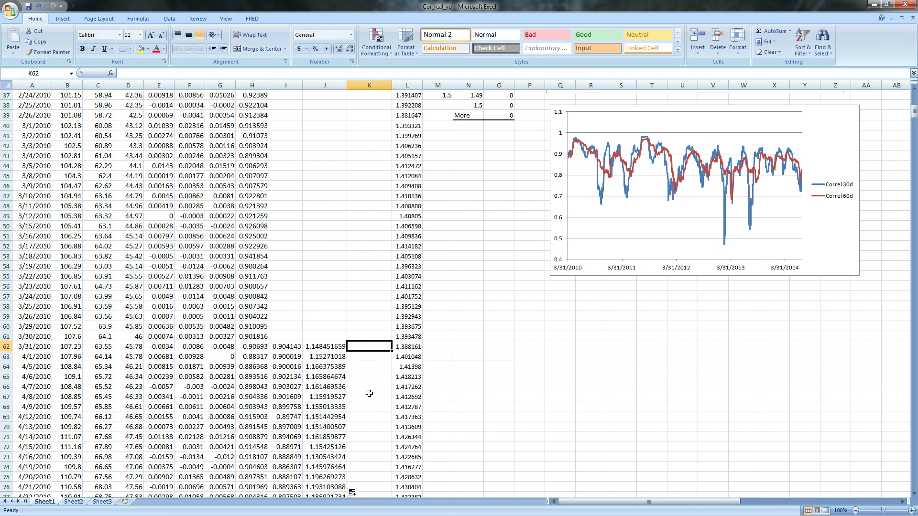
type("=cor")
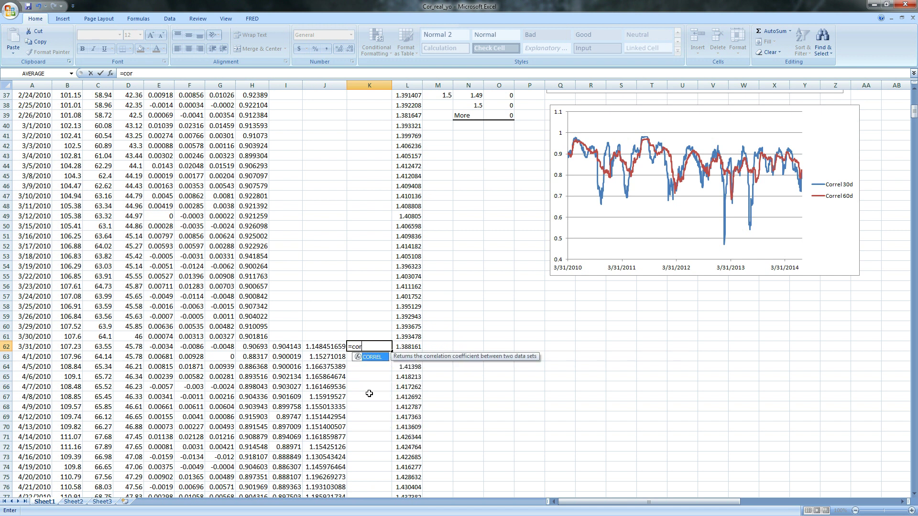
type("rel(")
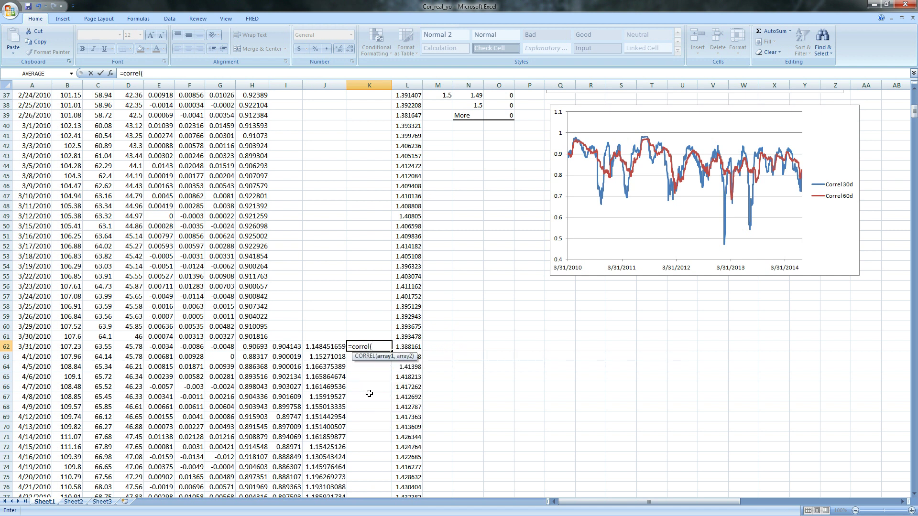
scroll(370, 394, "up", 12)
left_click_drag(159, 115, 165, 432)
type(",")
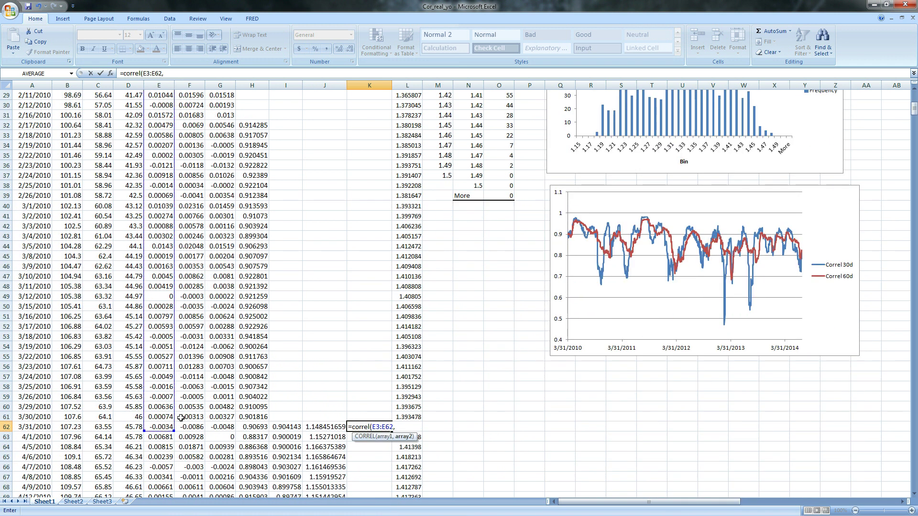
scroll(184, 419, "up", 9)
left_click_drag(220, 105, 226, 449)
Complete it with *STDEV(G3:G62)/STDEV(E3:E62) and fill it down column K.
type(")")
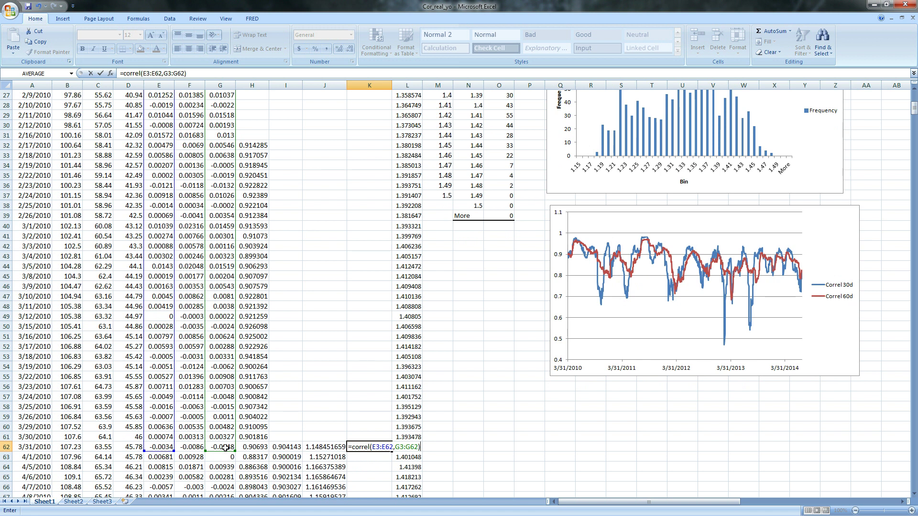
type("*STD")
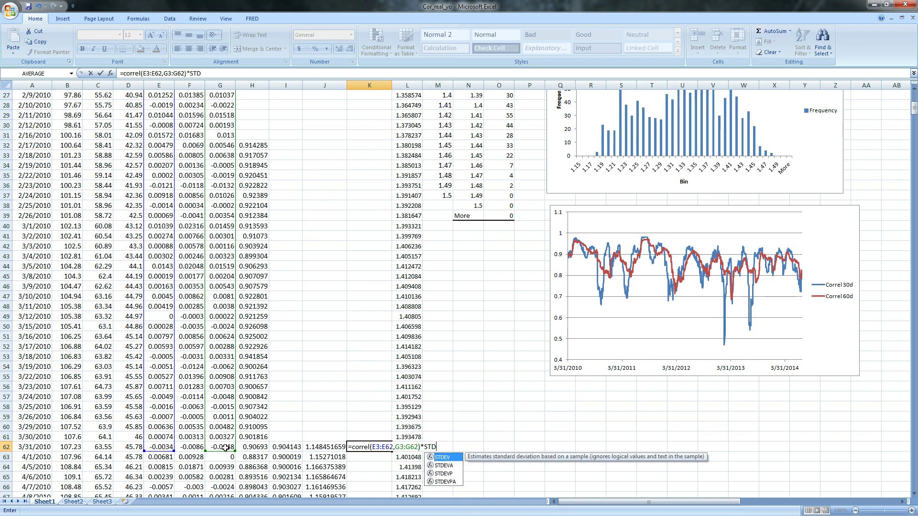
type("EV(")
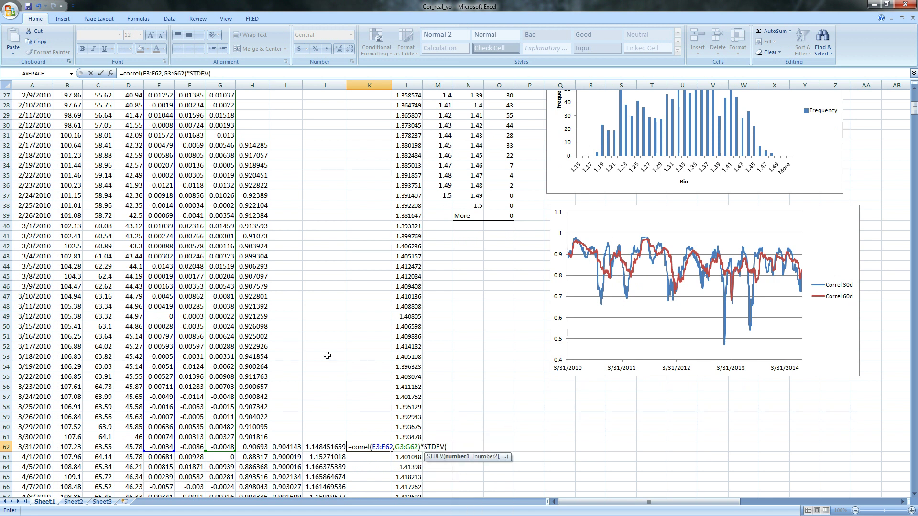
scroll(329, 310, "up", 9)
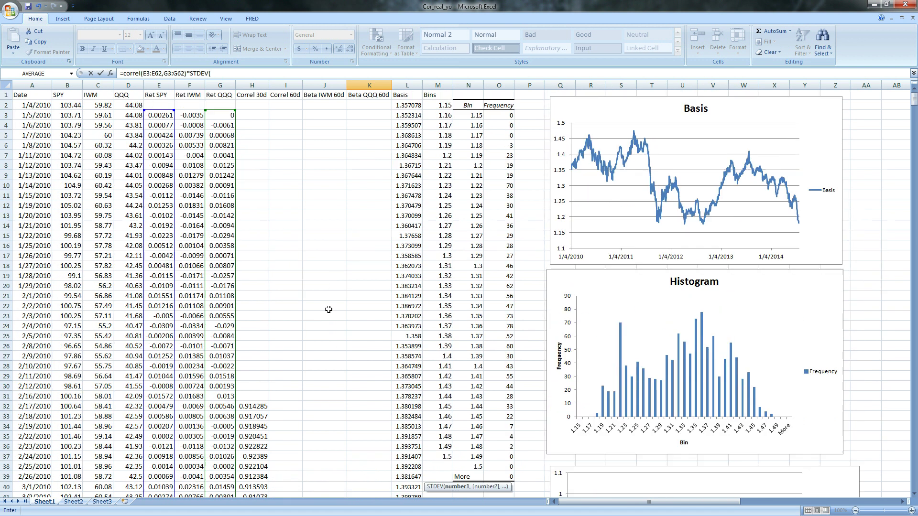
left_click_drag(222, 116, 229, 445)
type(")")
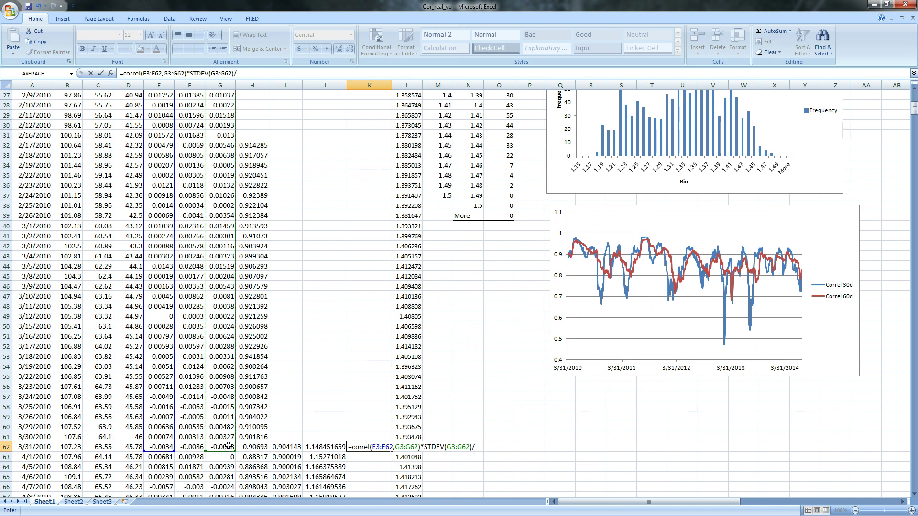
type("/STDE")
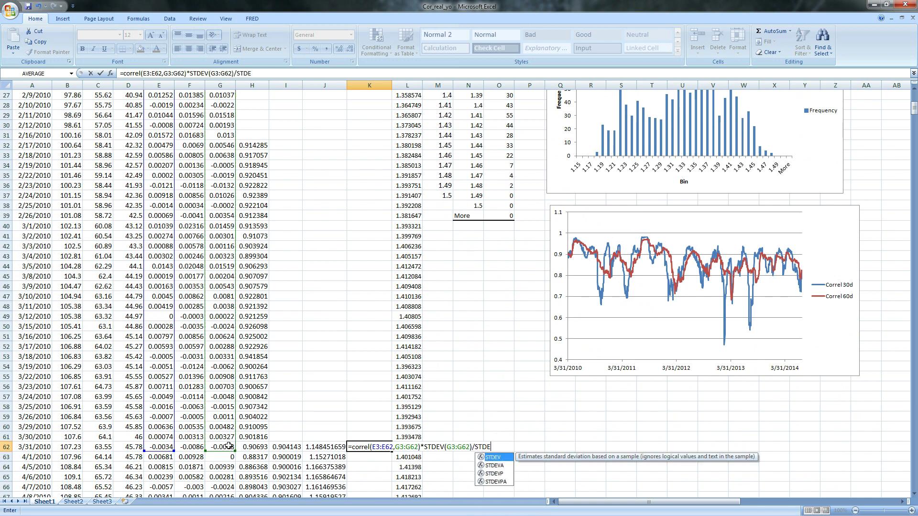
type("V(")
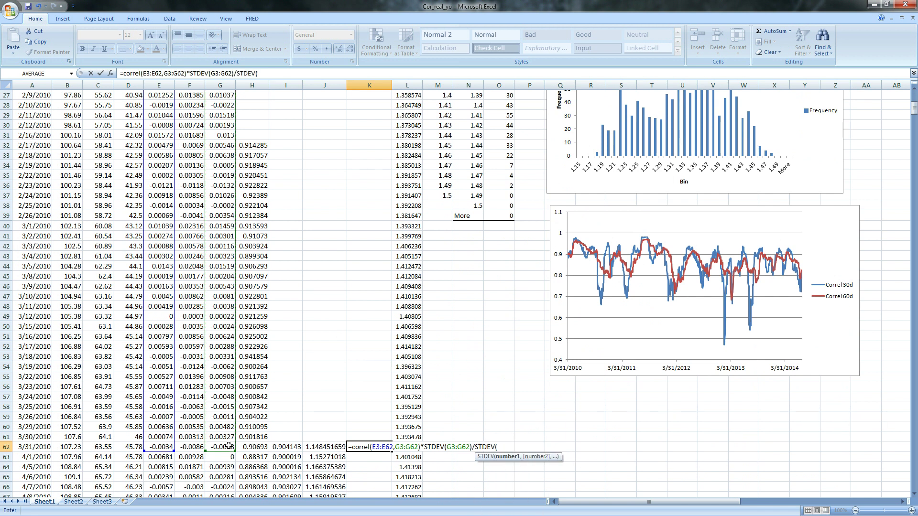
scroll(229, 446, "up", 9)
left_click_drag(152, 115, 166, 438)
type(")")
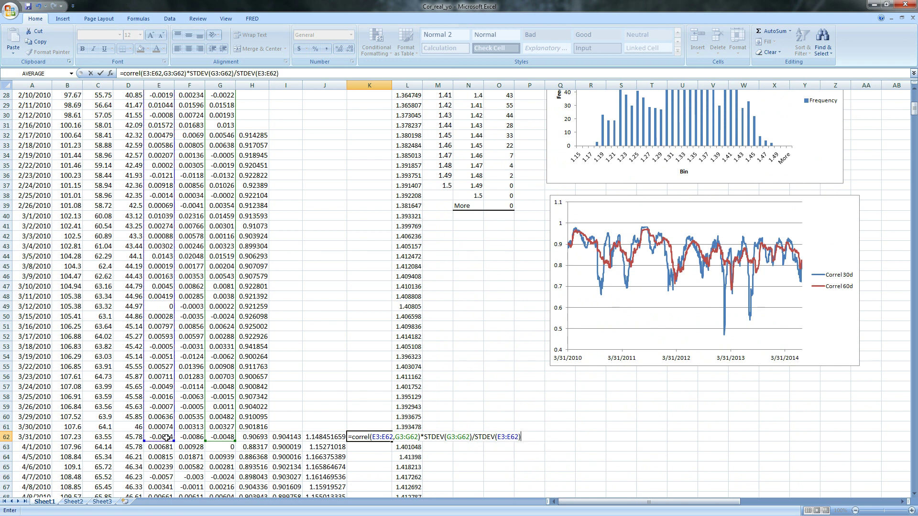
key("Return")
left_click(365, 438)
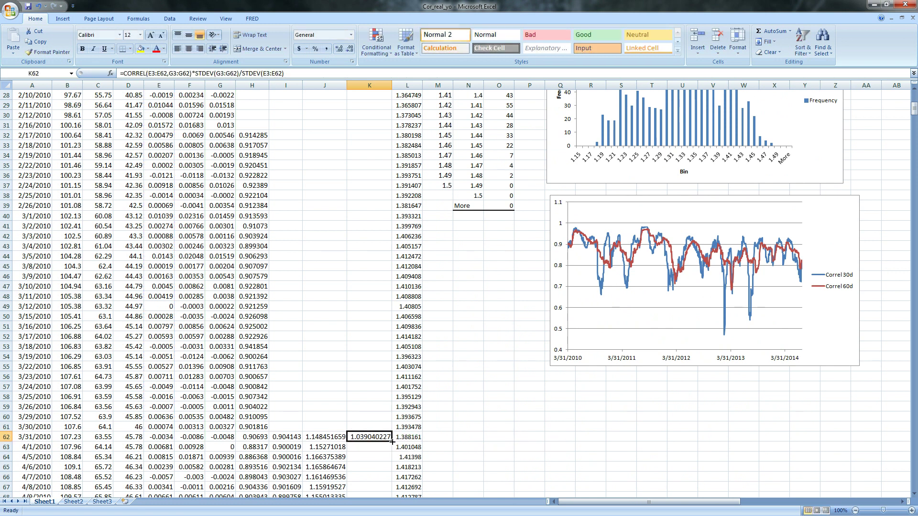
double_click(392, 442)
left_click(327, 436)
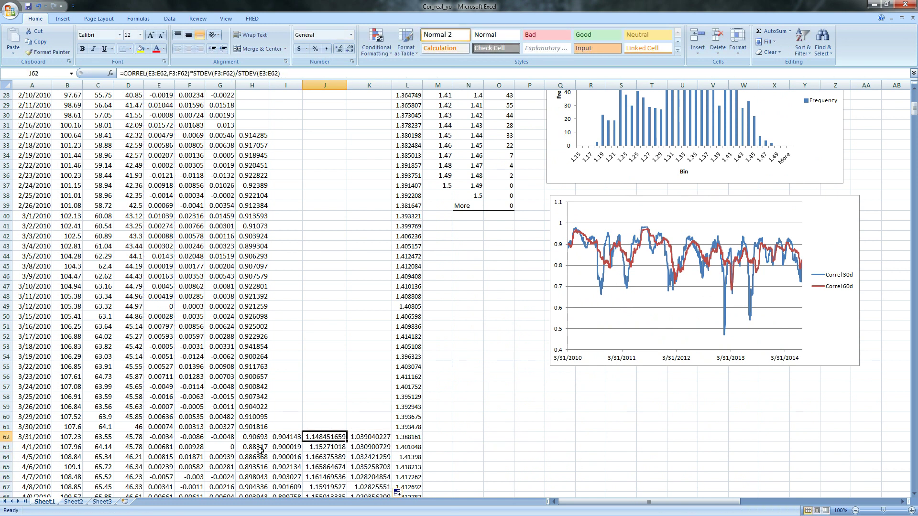
Select the dates from A62 to the last row plus the column J betas from J62.
left_click(39, 435)
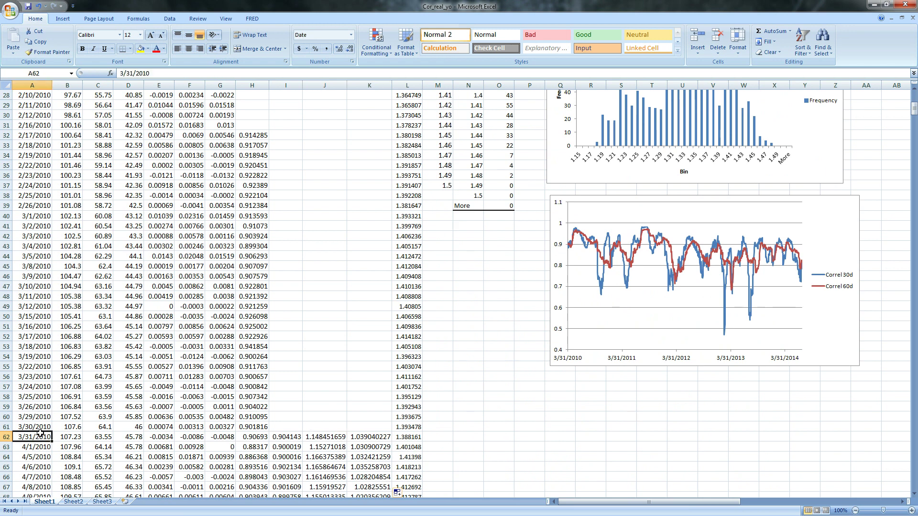
key("ctrl+shift+Down")
scroll(76, 438, "up", 20)
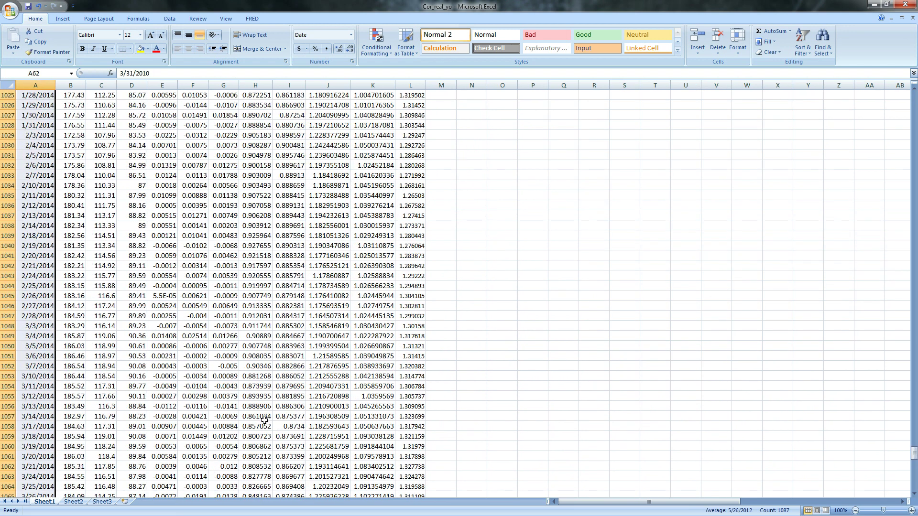
scroll(265, 420, "up", 20)
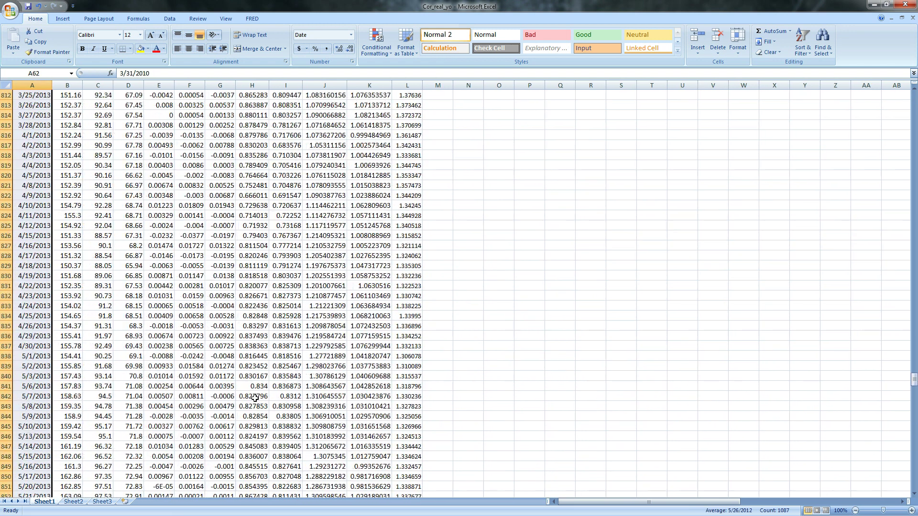
left_click_drag(913, 371, 914, 113)
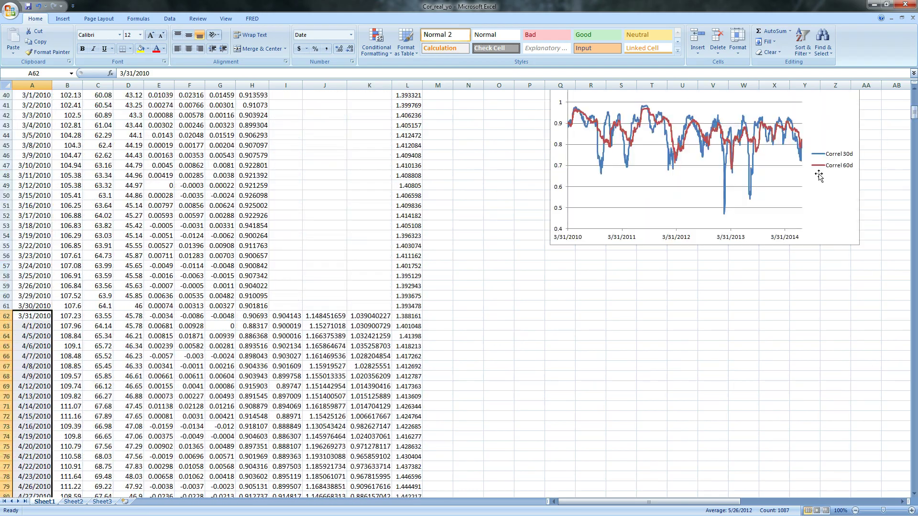
left_click(324, 317)
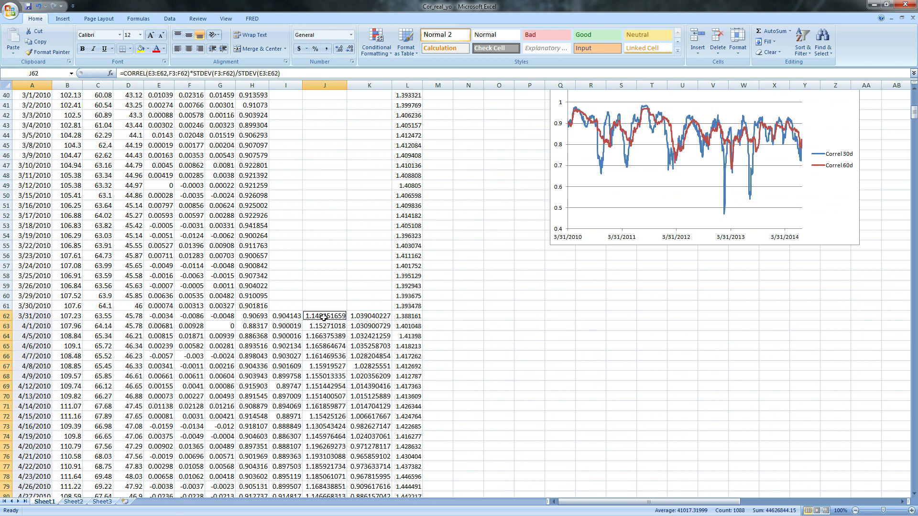
scroll(324, 317, "down", 20)
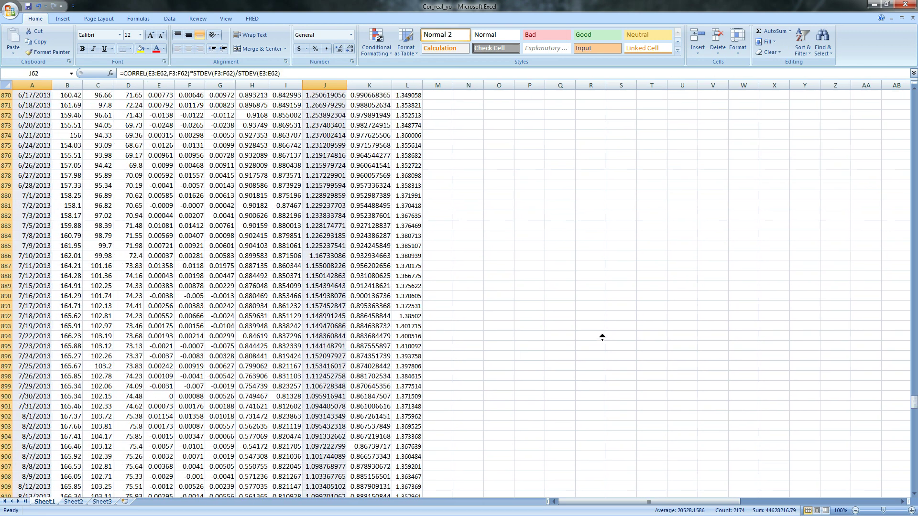
scroll(603, 326, "up", 20)
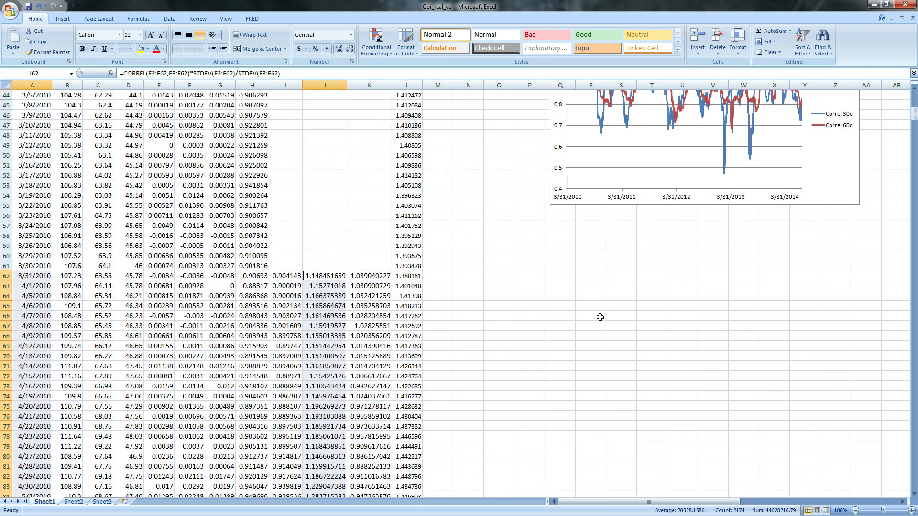
Insert a 2-D line chart of the selection and move it beside the data.
left_click(63, 19)
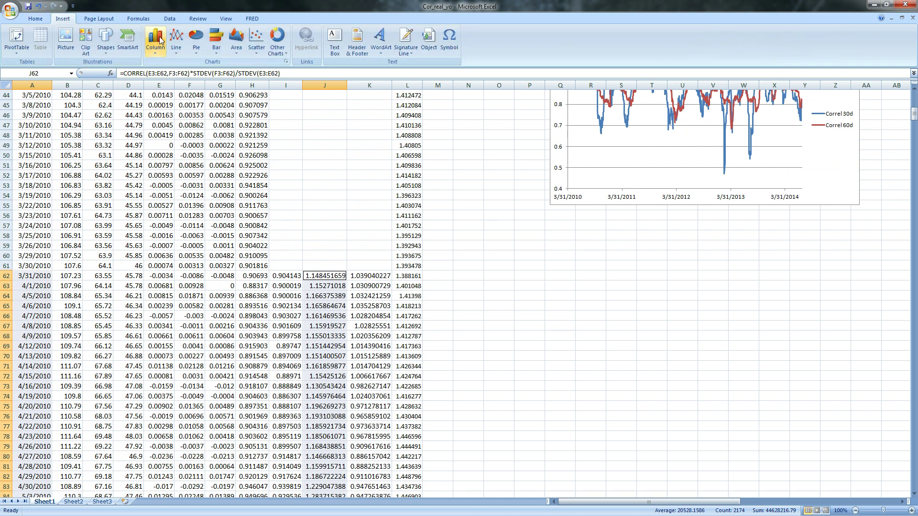
left_click(176, 42)
left_click(187, 76)
left_click_drag(552, 241, 696, 280)
Name the chart's series Beta IWM 60d from header cell J1.
left_click(630, 276)
right_click(635, 274)
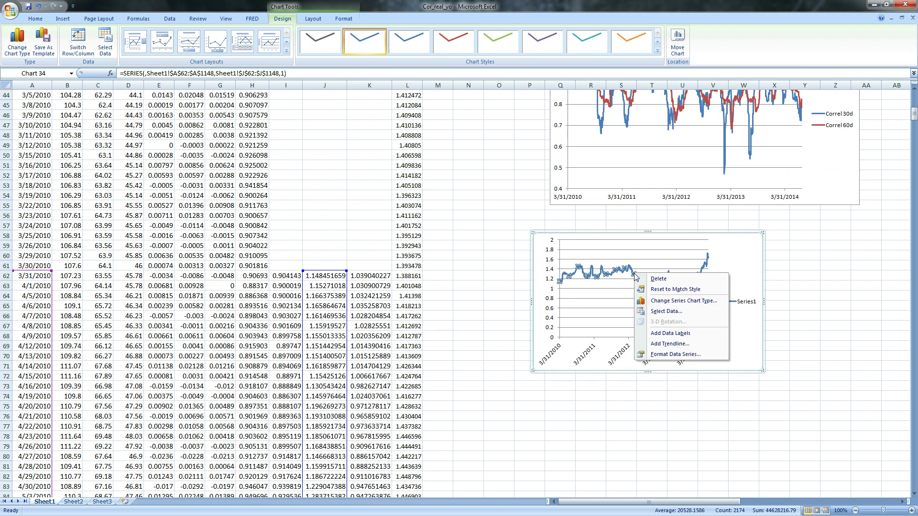
left_click(666, 312)
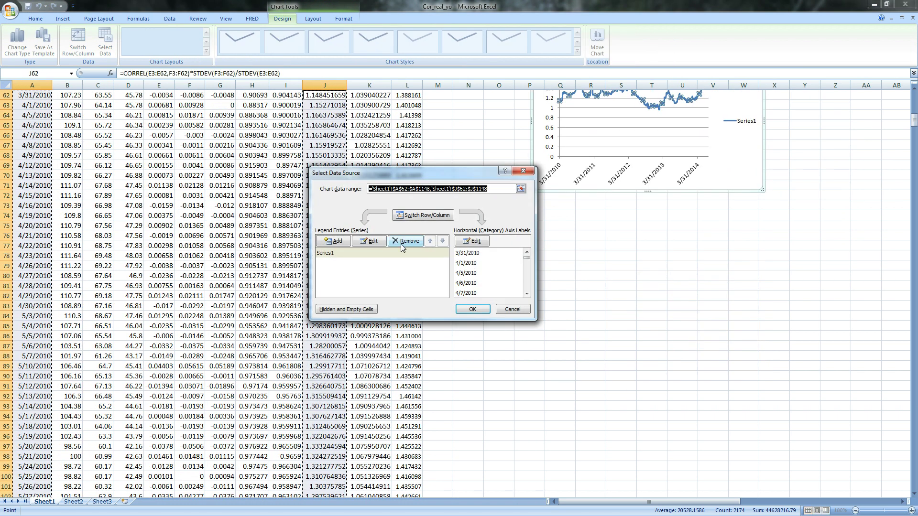
left_click(381, 256)
left_click(370, 241)
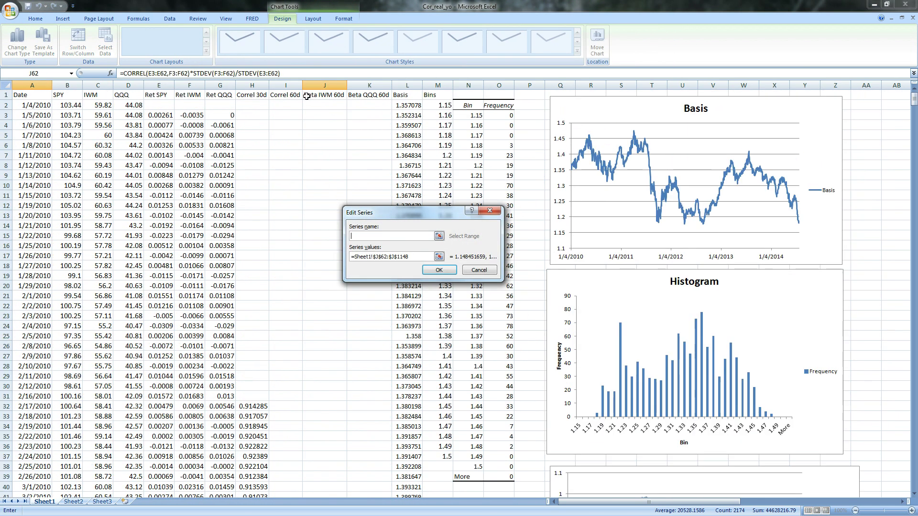
left_click(306, 96)
left_click(439, 270)
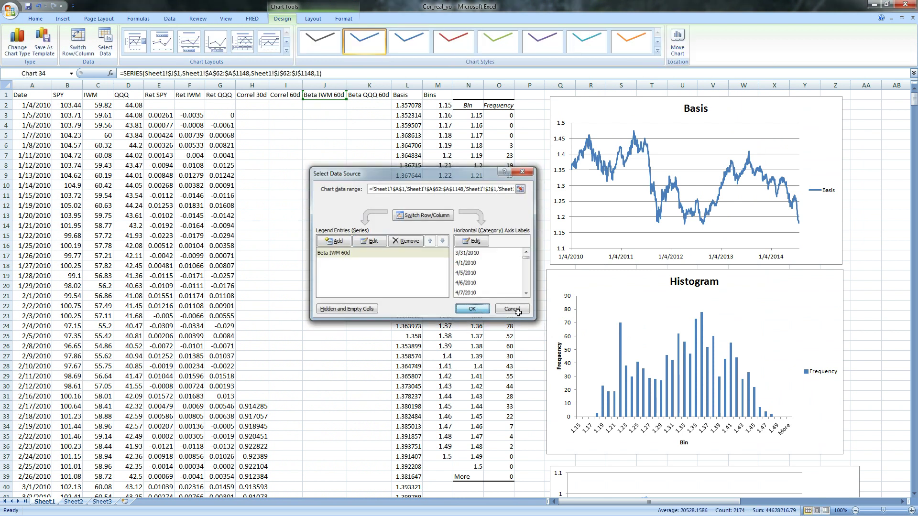
left_click(494, 307)
Fix the chart's vertical axis minimum at 0.8.
left_click(549, 397)
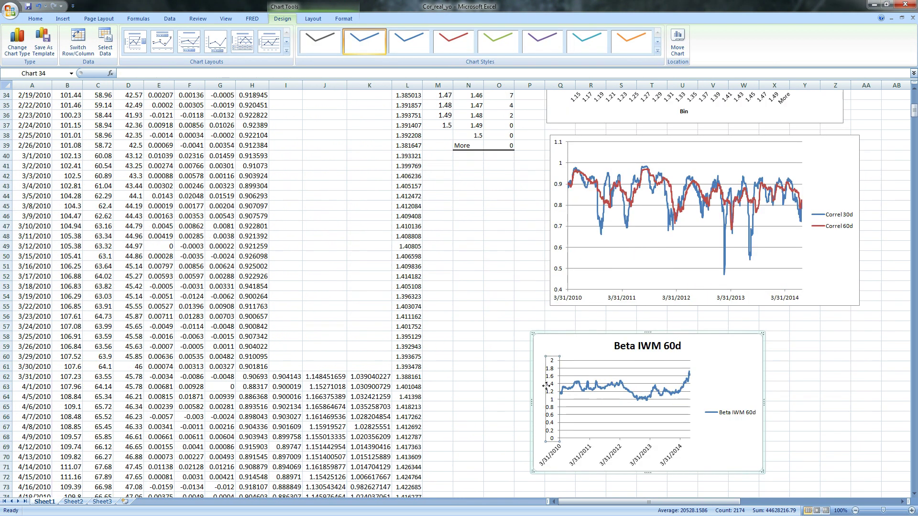
right_click(546, 384)
left_click(584, 474)
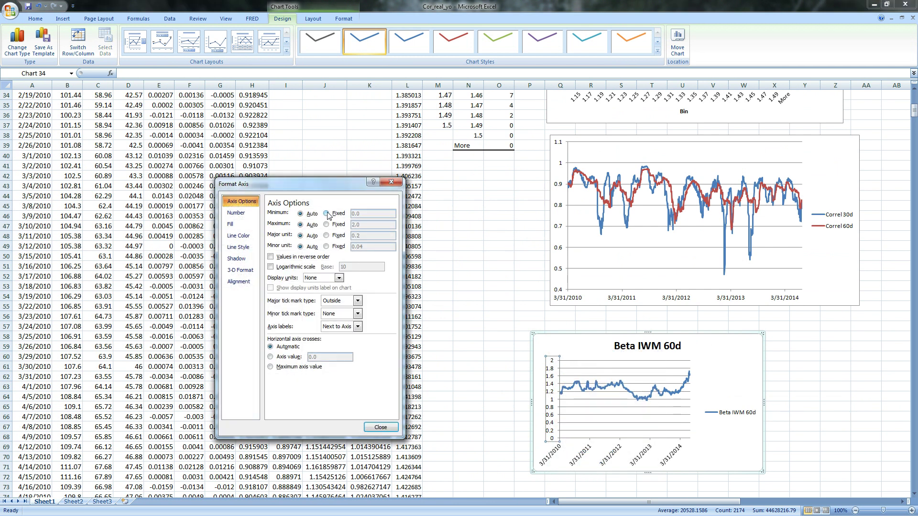
left_click(328, 215)
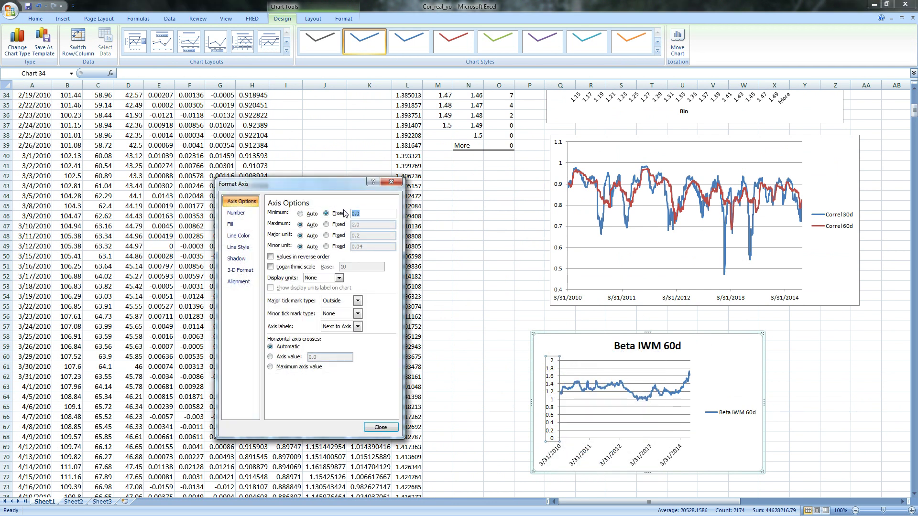
type(".8")
left_click(380, 427)
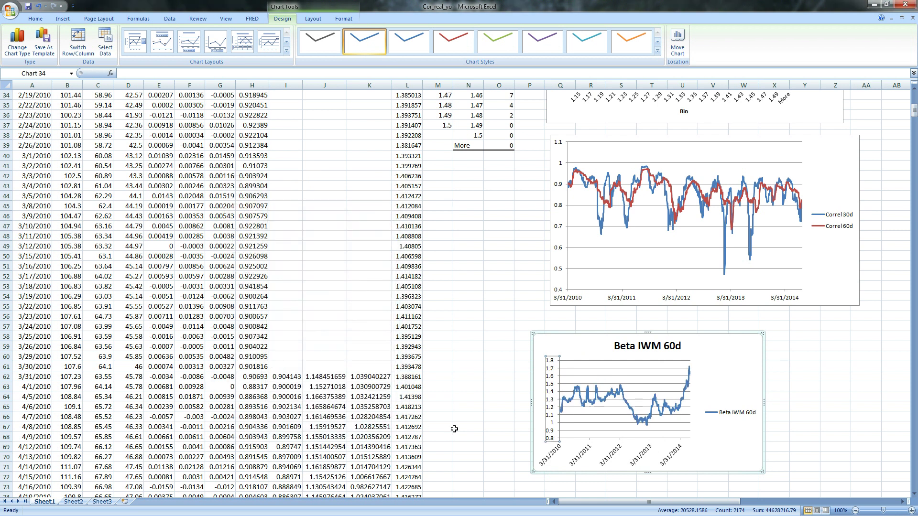
Shift the Beta IWM 60d chart slightly up and enlarge it.
left_click(479, 380)
scroll(479, 381, "down", 3)
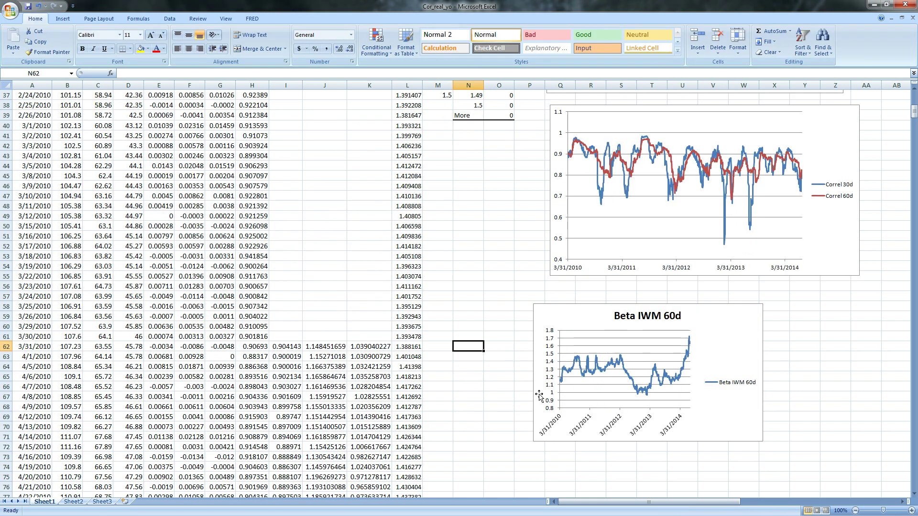
left_click(744, 266)
left_click_drag(744, 267, 756, 243)
left_click_drag(789, 361, 867, 381)
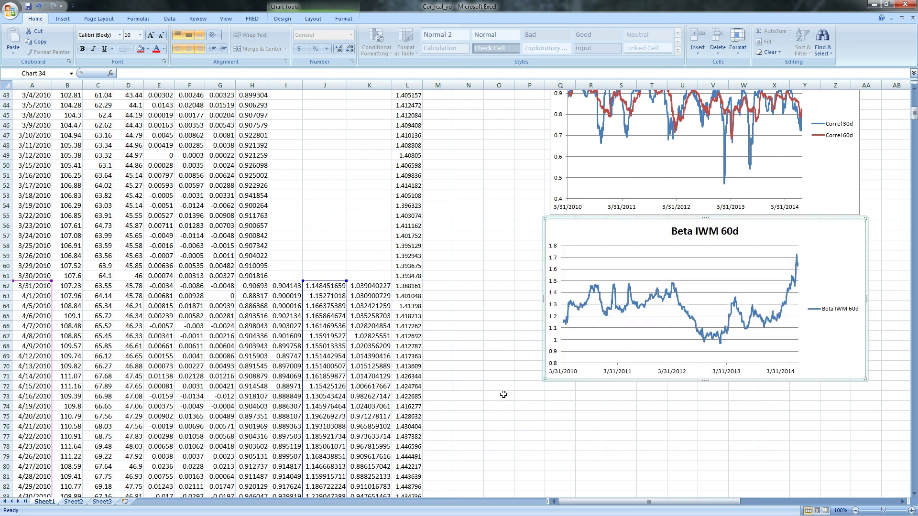
Select dates from A62 to the last row together with the column K betas.
left_click(44, 287)
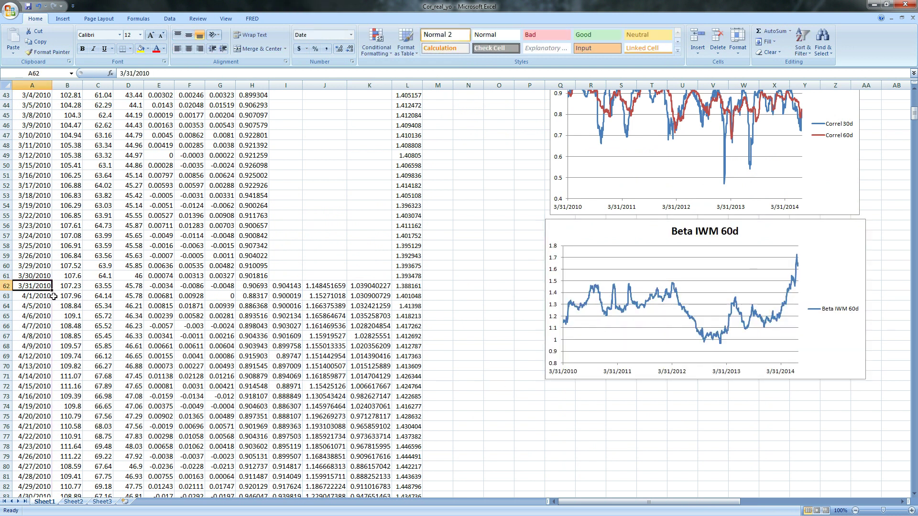
key("ctrl+shift+Down")
scroll(271, 331, "up", 15)
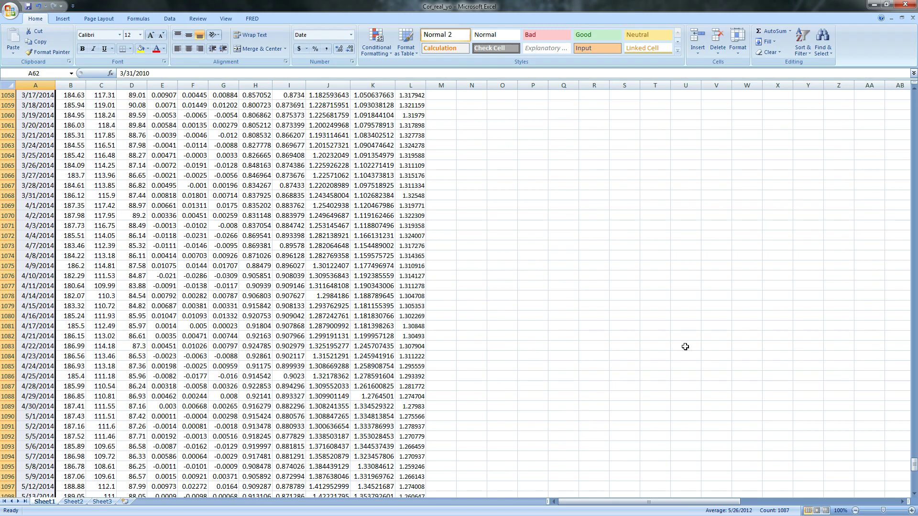
left_click_drag(913, 465, 914, 113)
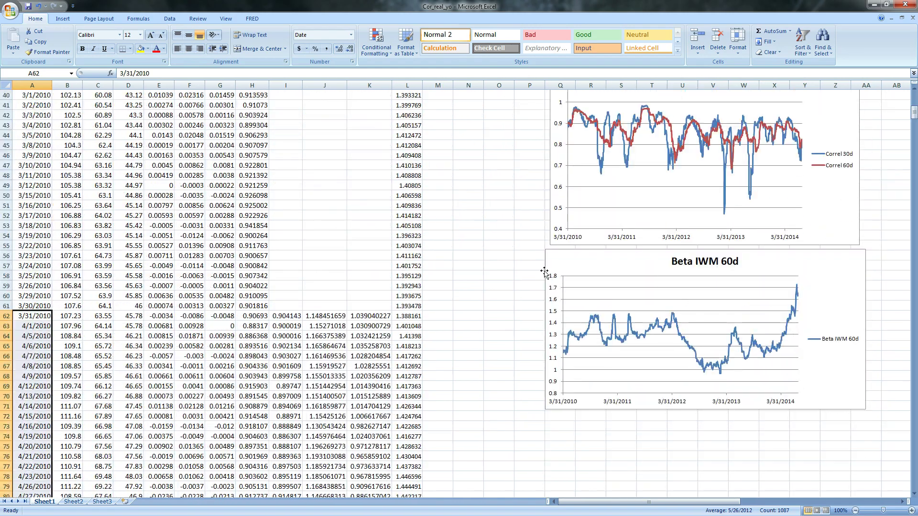
left_click(373, 317)
key("ctrl+shift+Down")
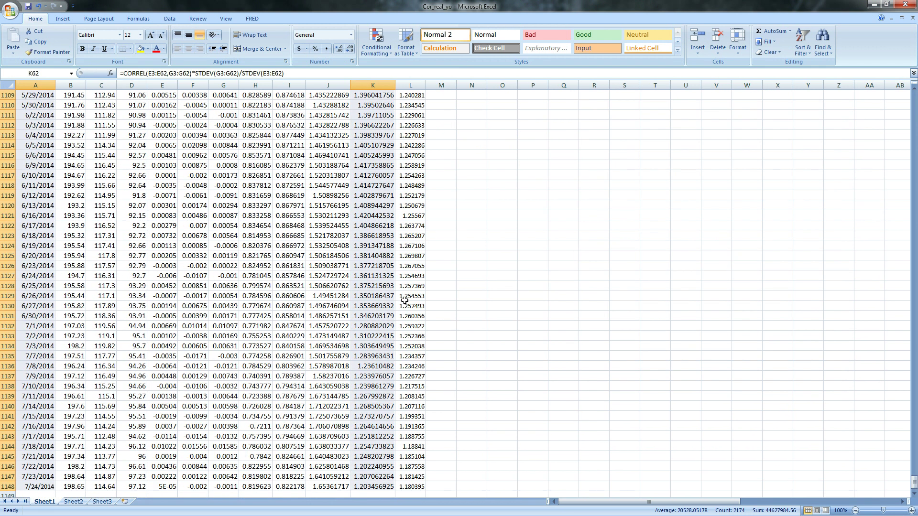
Select the misplaced line chart at the bottom of the data and cut it.
left_click(63, 19)
left_click(176, 40)
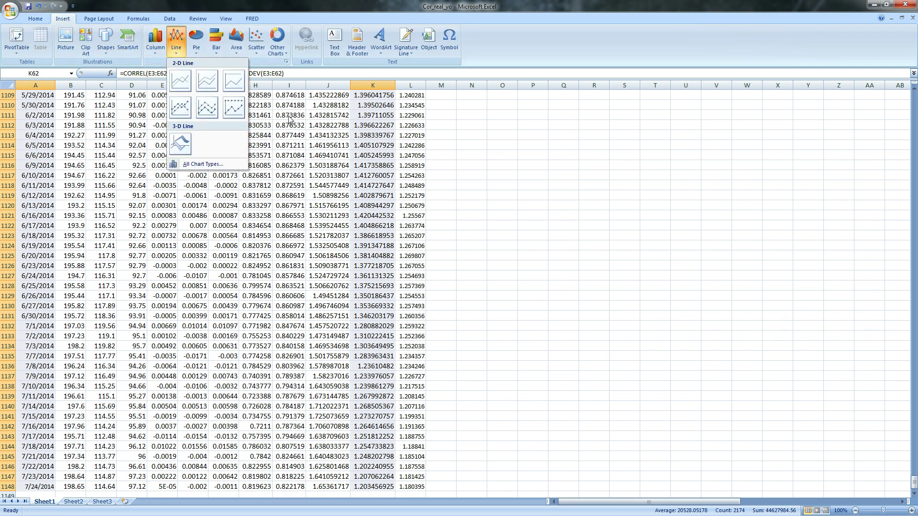
left_click(188, 83)
right_click(552, 249)
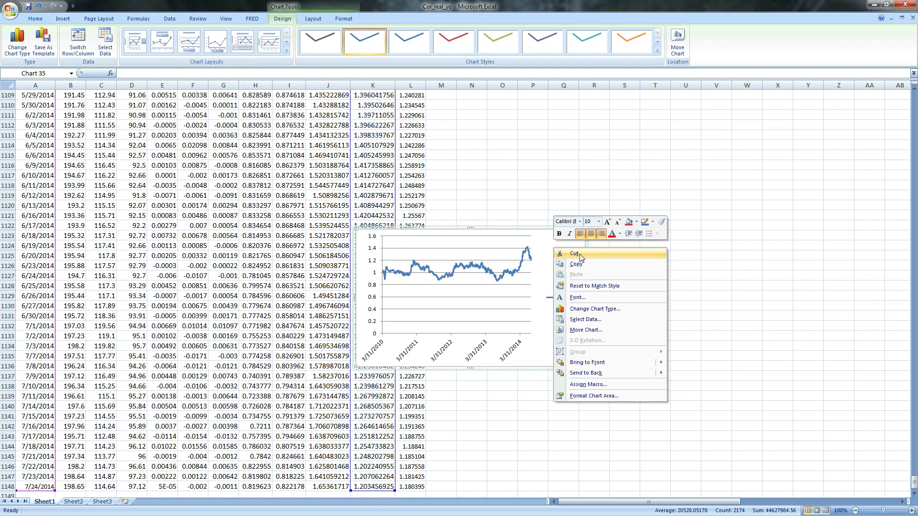
left_click(580, 255)
Paste the chart at Q73 under the Beta IWM 60d chart and enlarge it to match.
left_click_drag(914, 483, 915, 115)
right_click(567, 377)
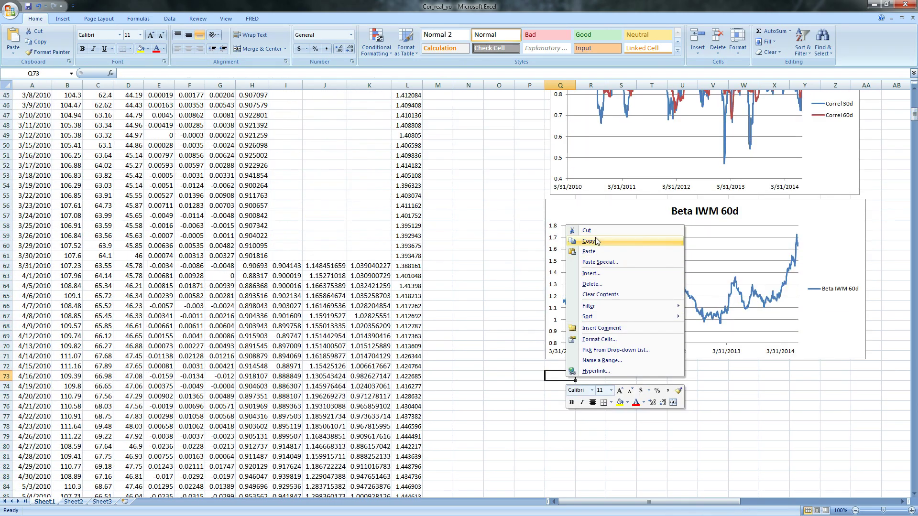
left_click(589, 251)
scroll(765, 432, "down", 1)
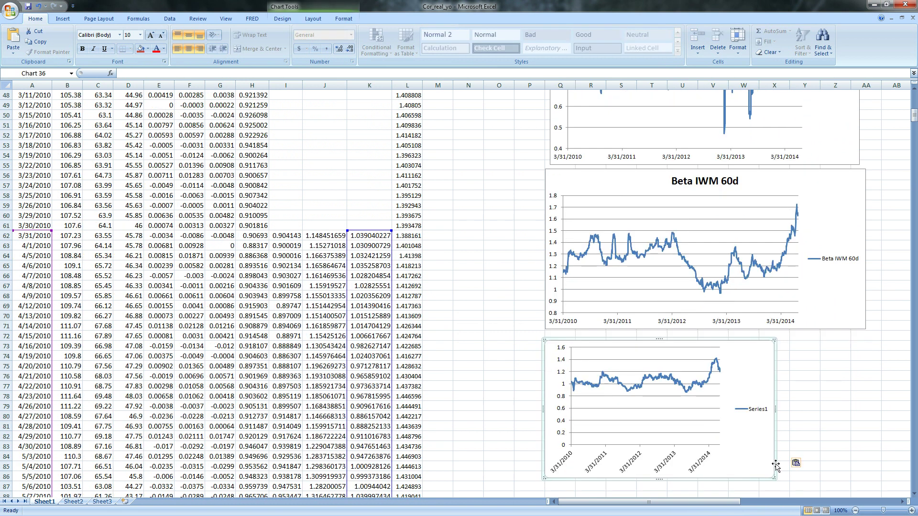
left_click_drag(774, 477, 875, 484)
Name the chart's series Beta QQQ 60d from header cell K1.
right_click(674, 398)
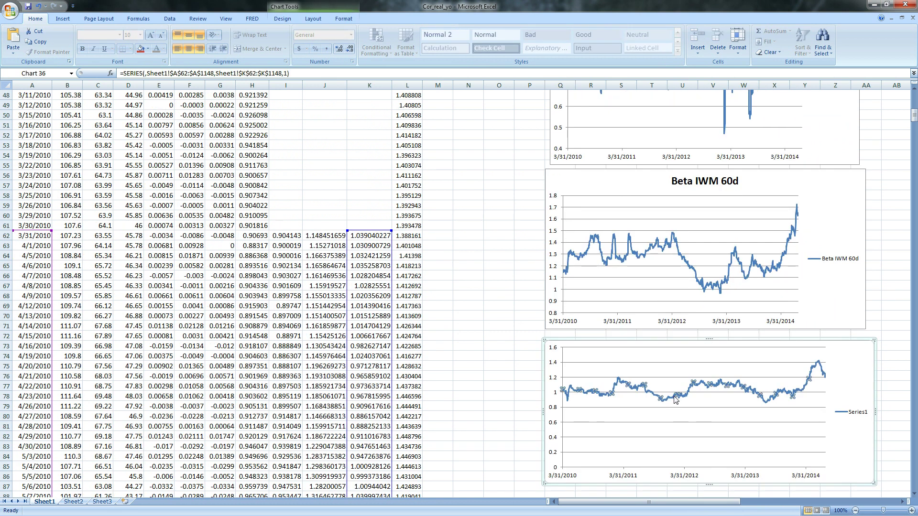
left_click(706, 434)
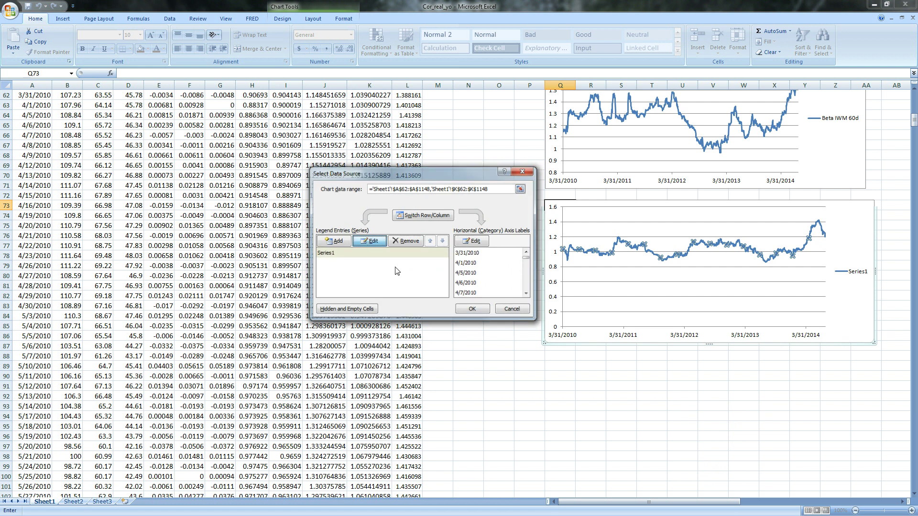
left_click(356, 233)
left_click(373, 96)
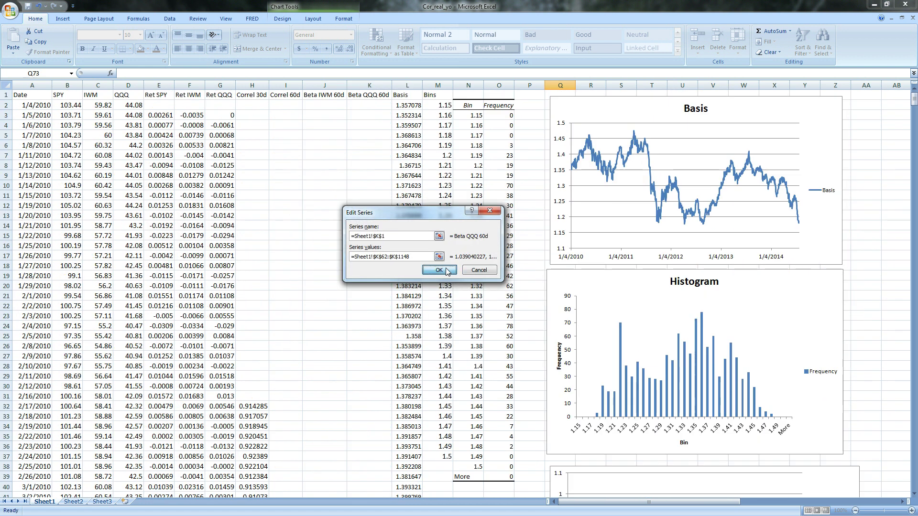
left_click(439, 270)
left_click(547, 351)
Fix the QQQ chart's vertical axis minimum at 0.8.
scroll(562, 380, "down", 12)
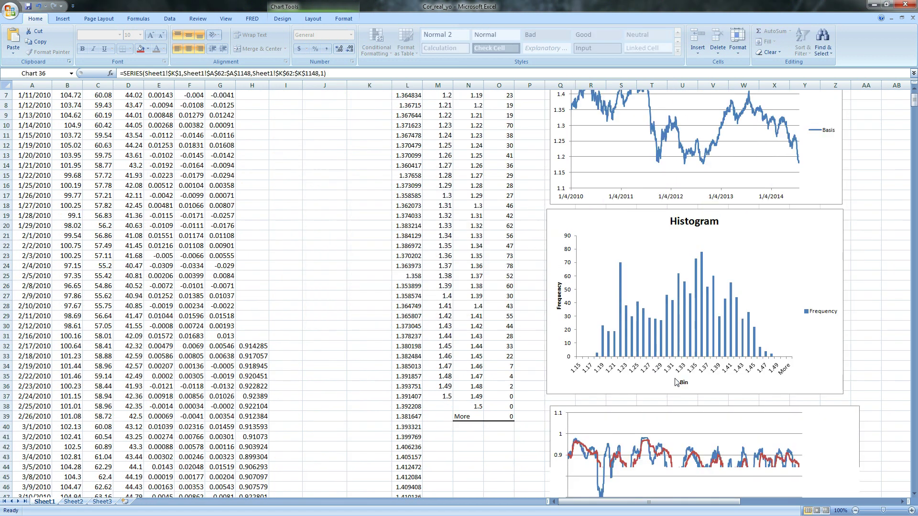
scroll(562, 380, "down", 5)
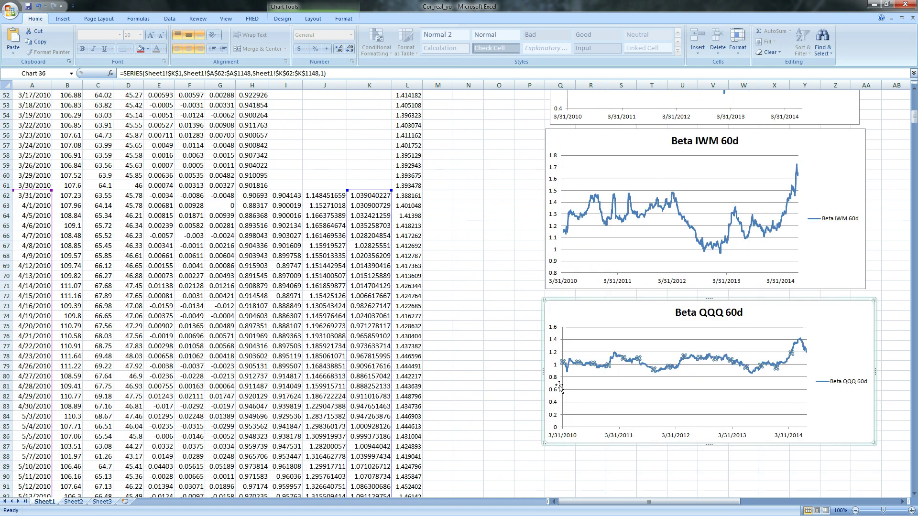
left_click(557, 382)
right_click(555, 386)
left_click(587, 472)
left_click(326, 214)
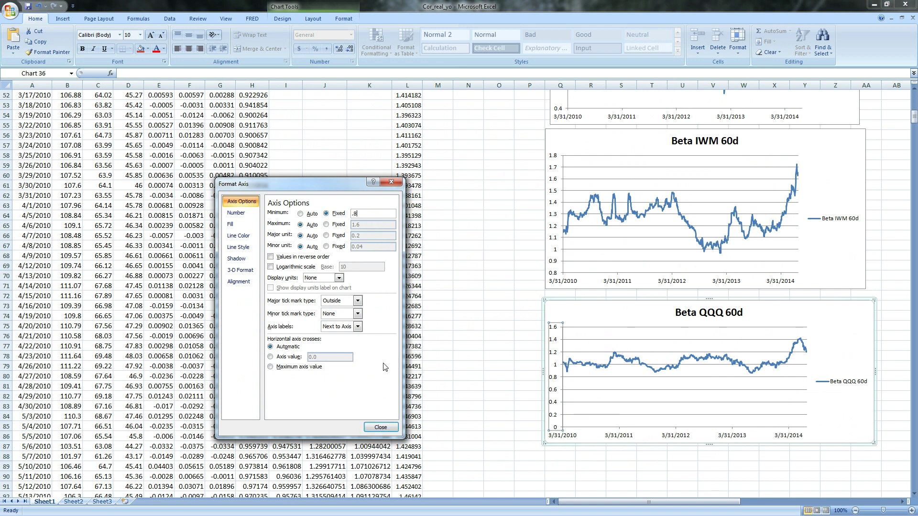
left_click(380, 427)
Enter a Symbol header in Q89 with IWM and QQQ below it.
left_click(603, 465)
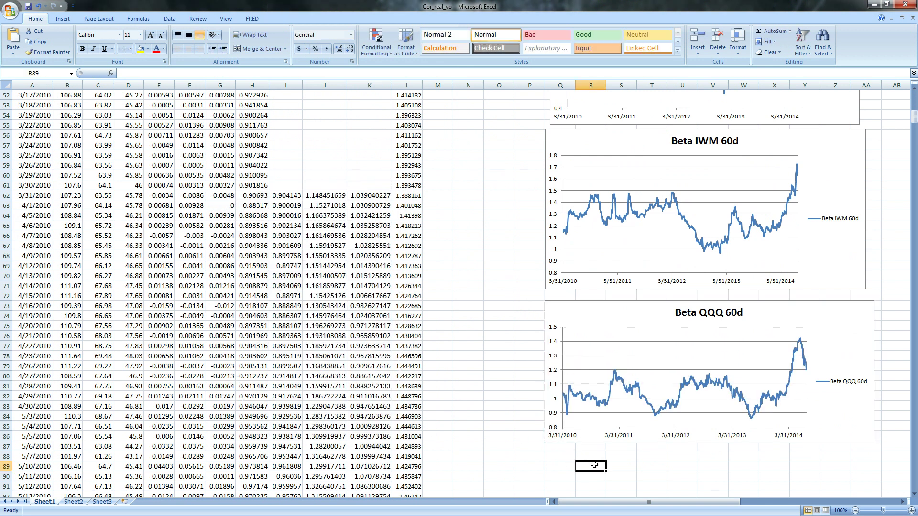
left_click_drag(697, 502, 715, 500)
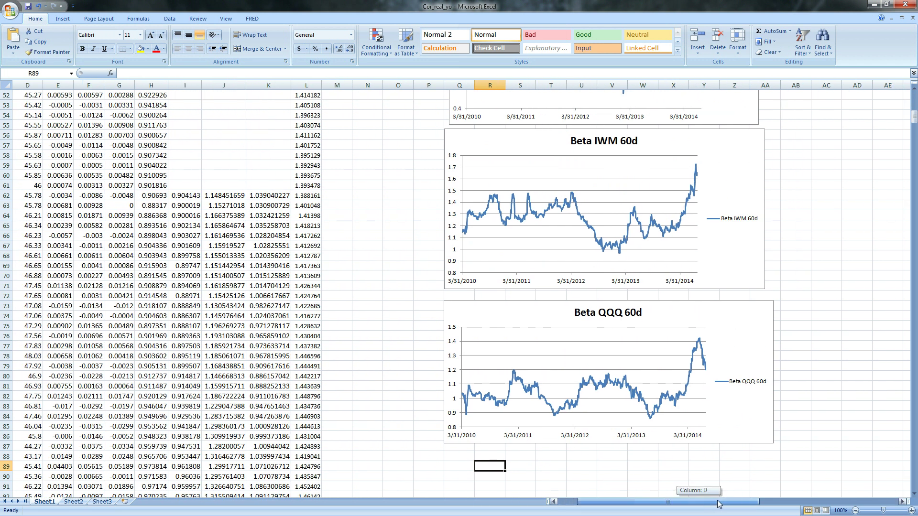
scroll(726, 492, "down", 2)
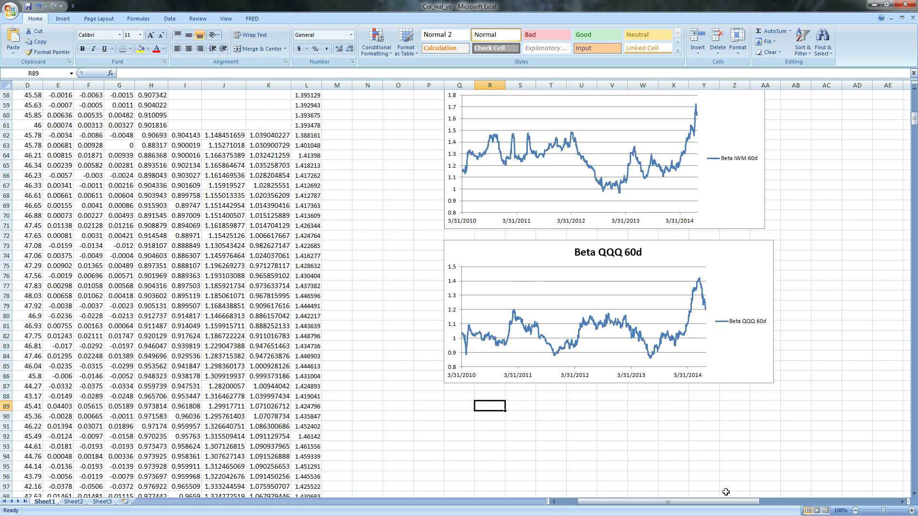
left_click(472, 411)
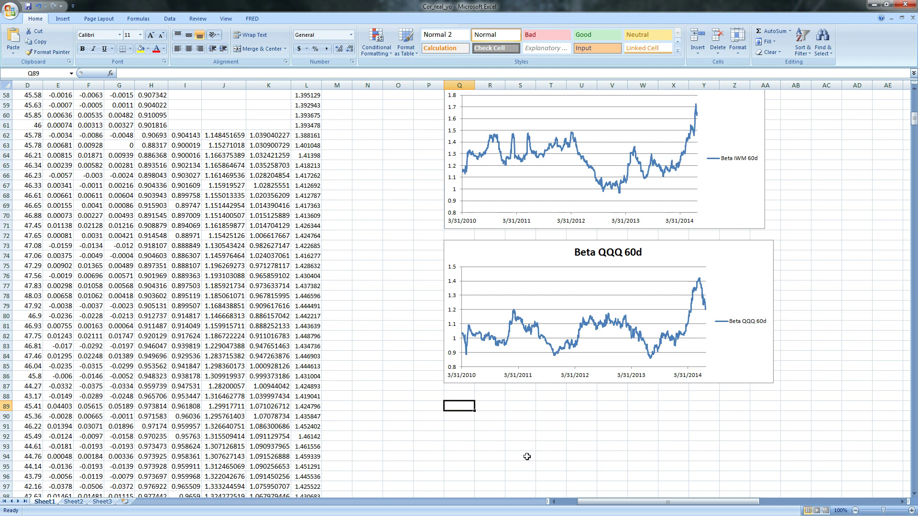
type("Sy")
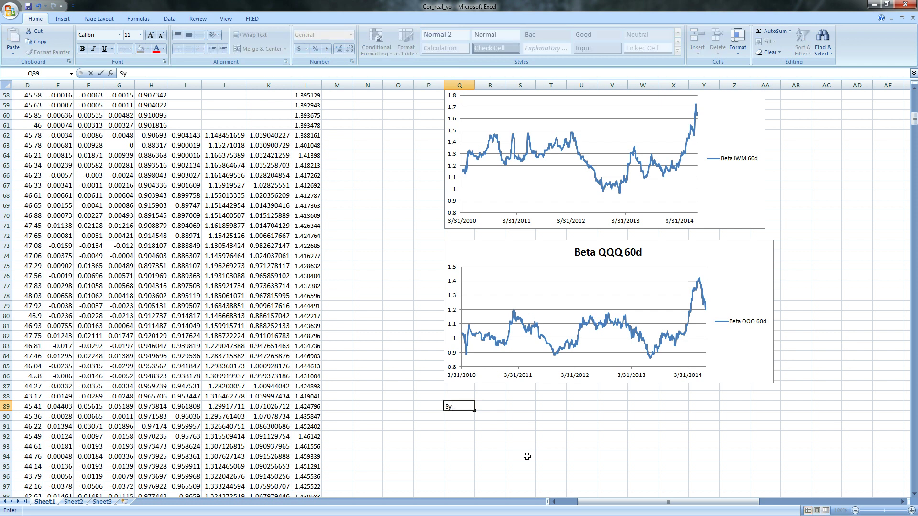
type("mbol")
key("Return")
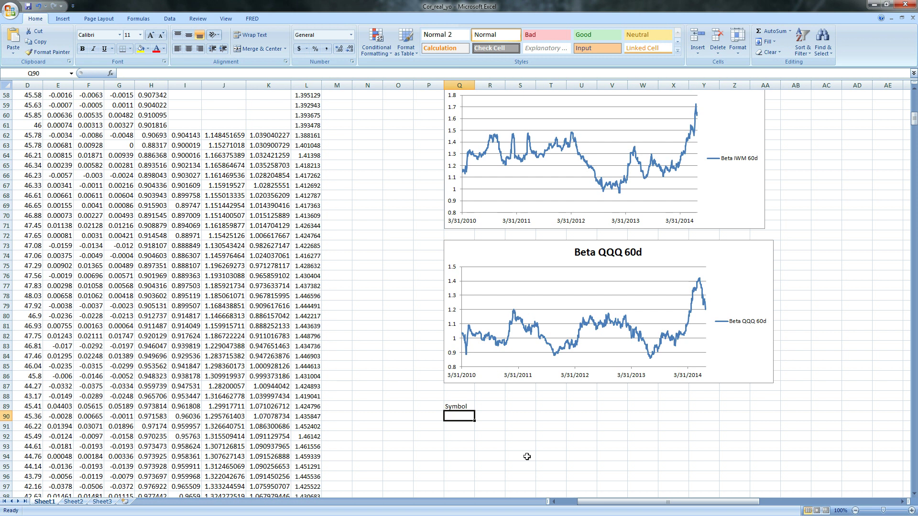
type("IWM")
key("Return")
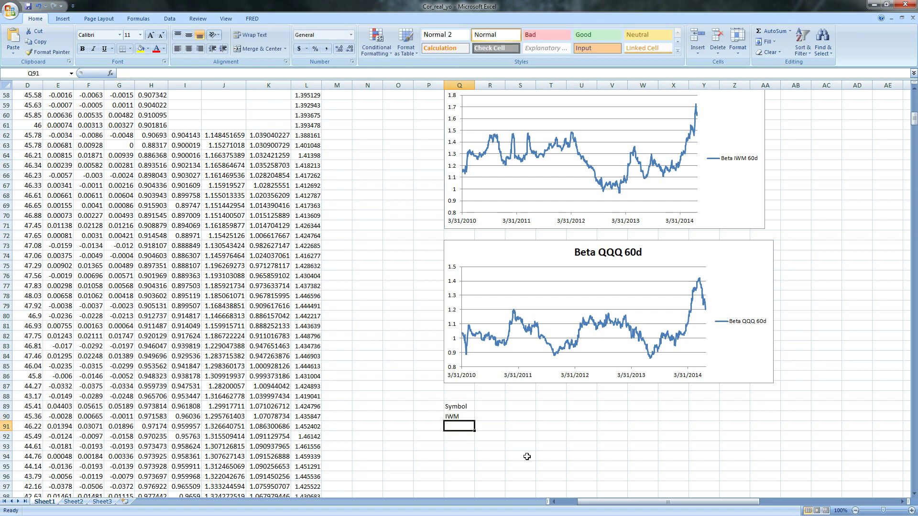
type("QQQ")
key("Up")
key("Up")
Add a Beta column in R89 with 1.5 for IWM and 1.2 for QQQ.
key("Right")
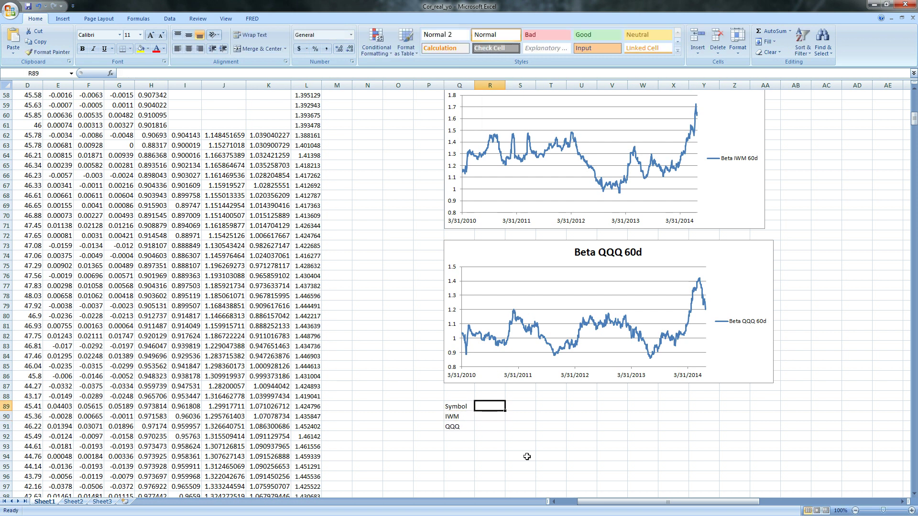
type("Beta")
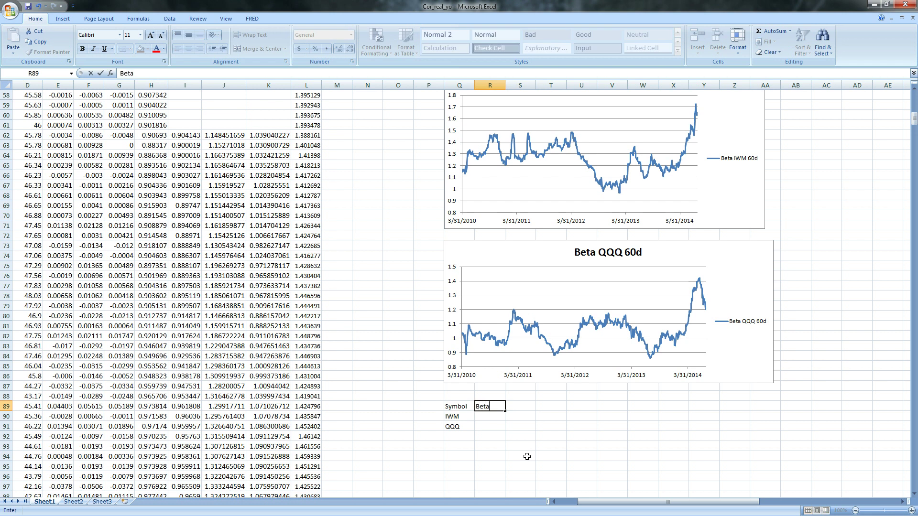
key("Return")
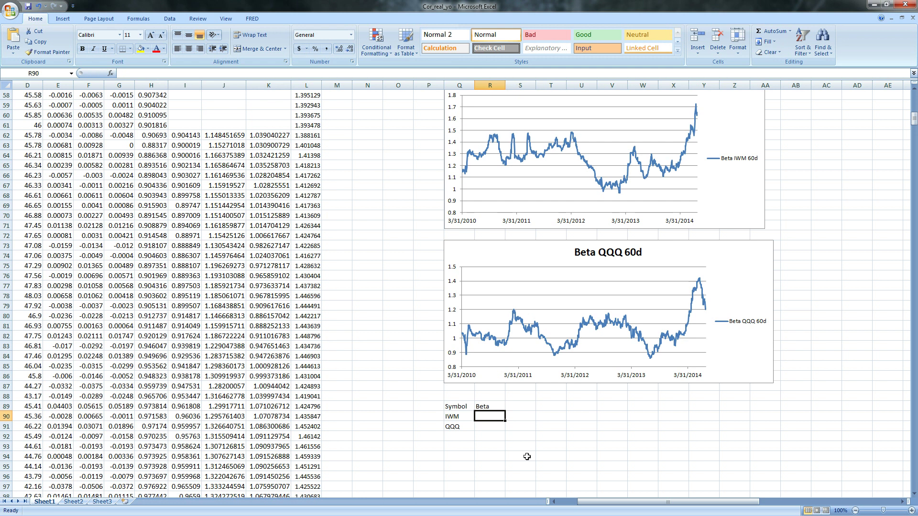
type("1.5")
key("Return")
type("1.2")
key("ctrl+Return")
Type the % of total heading in S89.
key("Up")
key("Right")
key("Up")
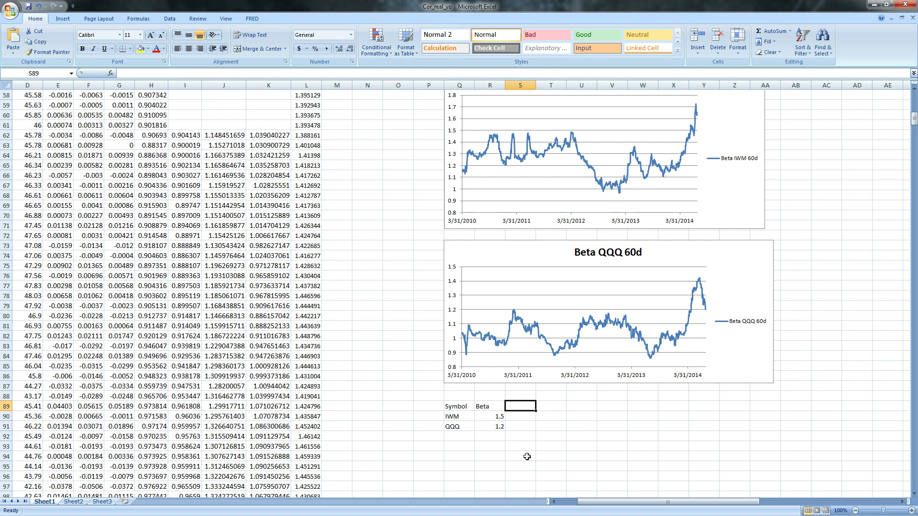
type("% of total")
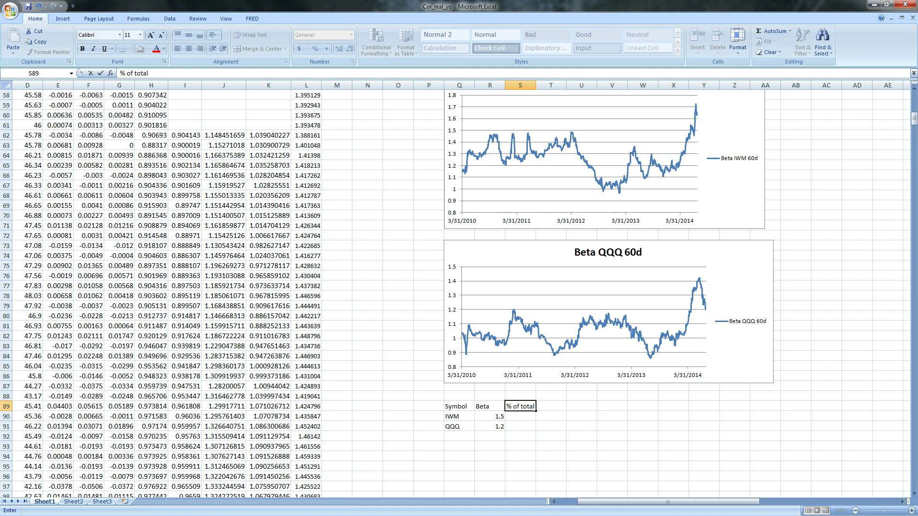
key("alt+Tab")
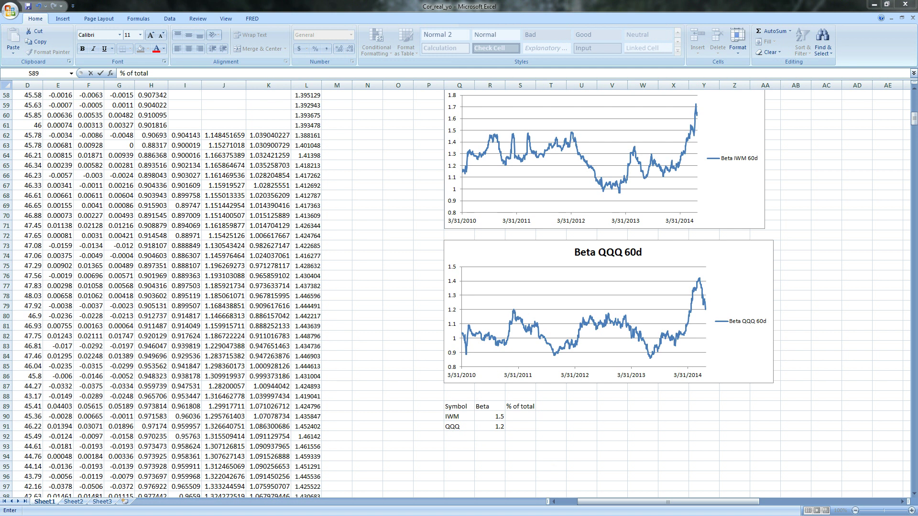
Commit the % of total header and total the betas in R92 with =SUM(R90:R91), giving 2.7.
left_click(517, 432)
key("Return")
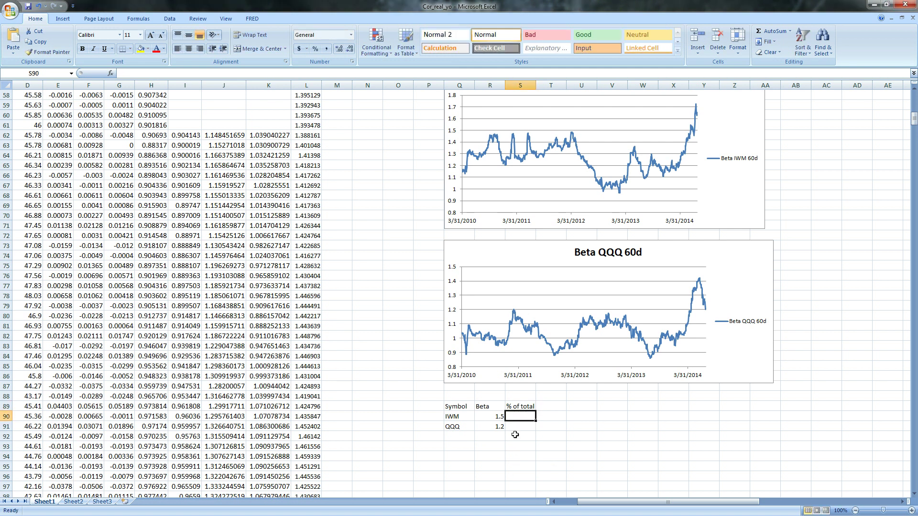
left_click(497, 436)
type("=sum(")
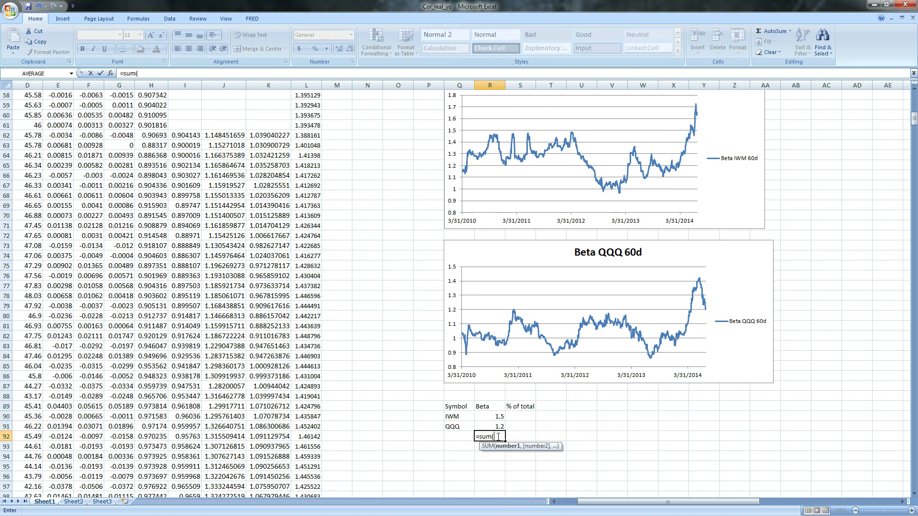
left_click_drag(499, 417, 499, 426)
key("Return")
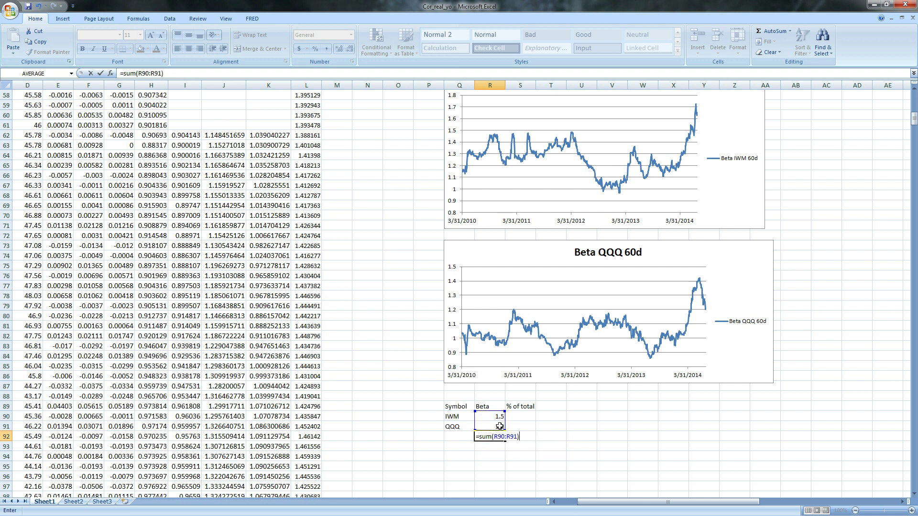
Give IWM's % of total in S90 as =R90/R92, showing 0.555556.
left_click(520, 417)
type("=")
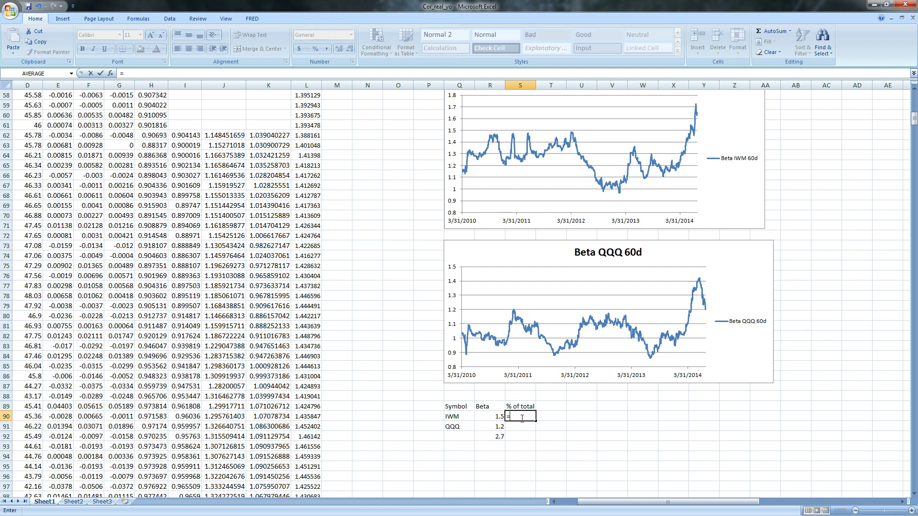
key("Left")
type("/")
key("Left")
key("Down")
key("Down")
key("Return")
Give QQQ's % of total in S91 as =R91/R92, showing 0.444444.
type("=")
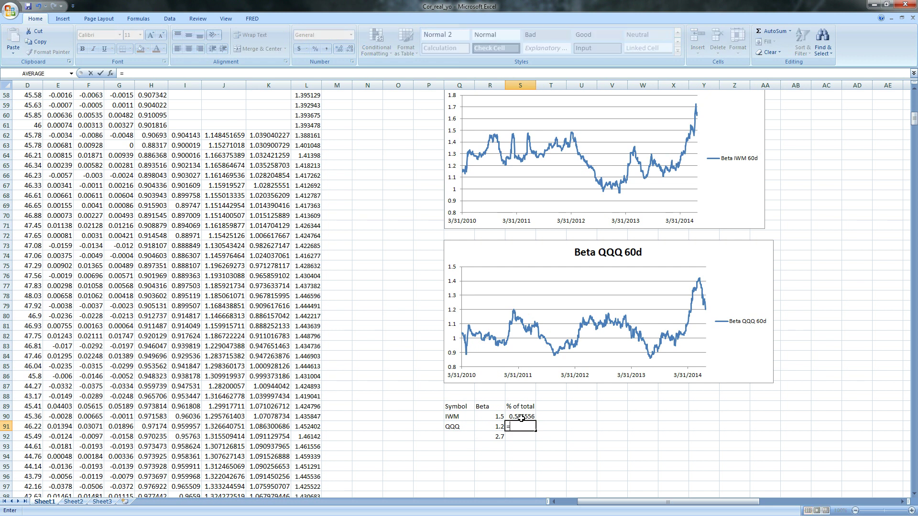
key("Left")
type("/")
key("Left")
key("Down")
key("Return")
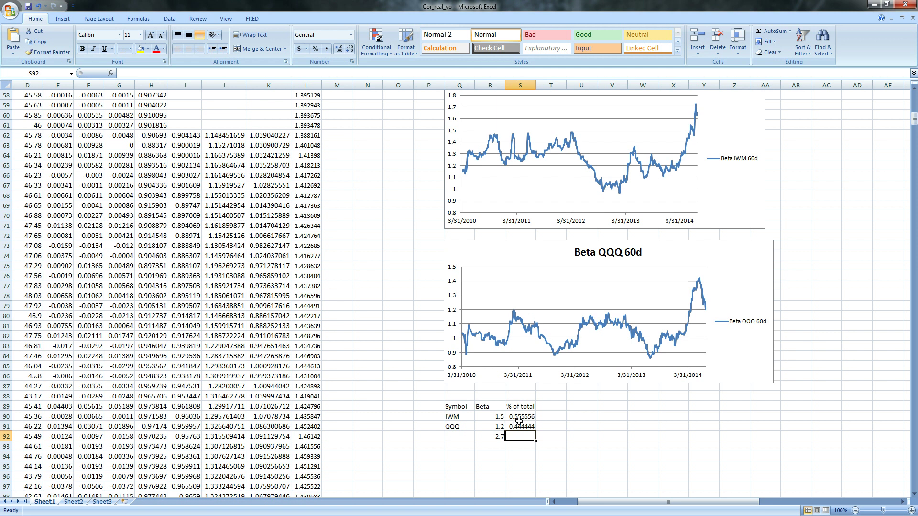
left_click(549, 408)
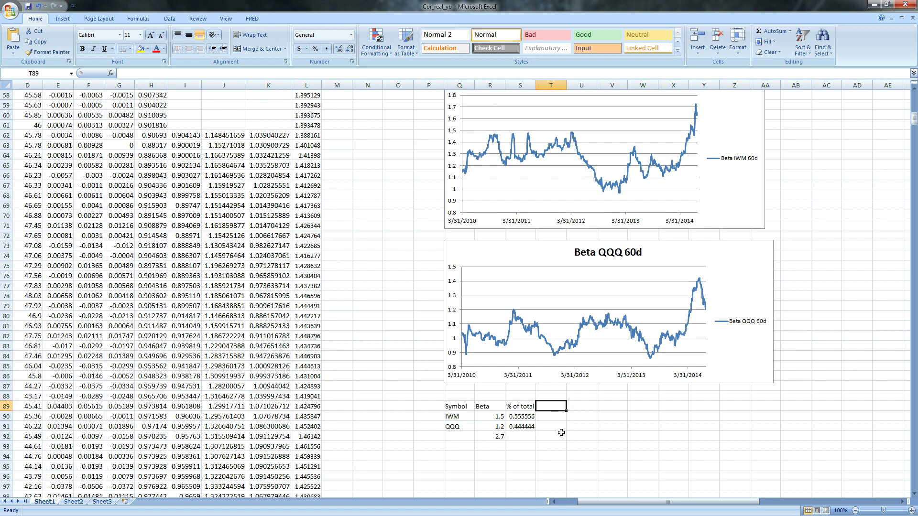
Enter $10000 in T89 and allocate IWM =(1-S90)*T89, giving $4,444.44.
type("$10000")
key("Return")
type("=")
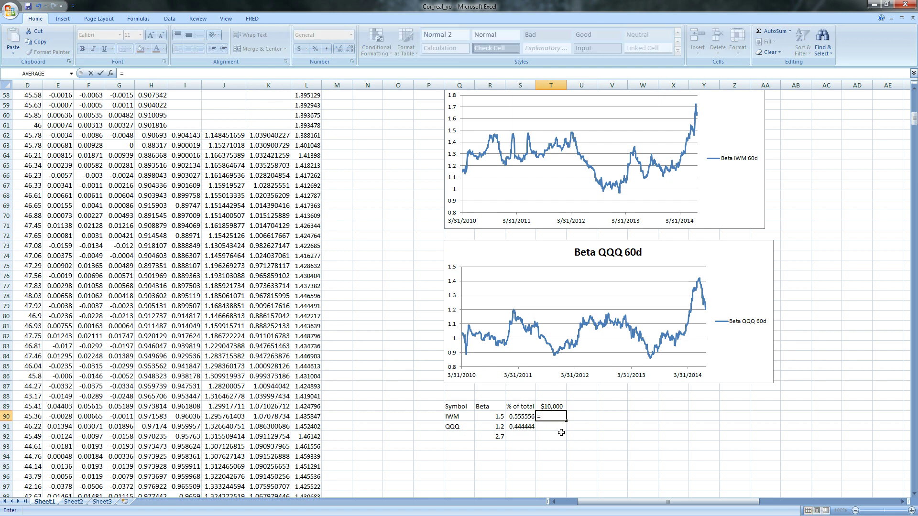
type("(1-")
key("Left")
type(")*")
key("Up")
key("Return")
Allocate QQQ with =(1-S91)*T89 in T91, giving $5,555.56.
type("=")
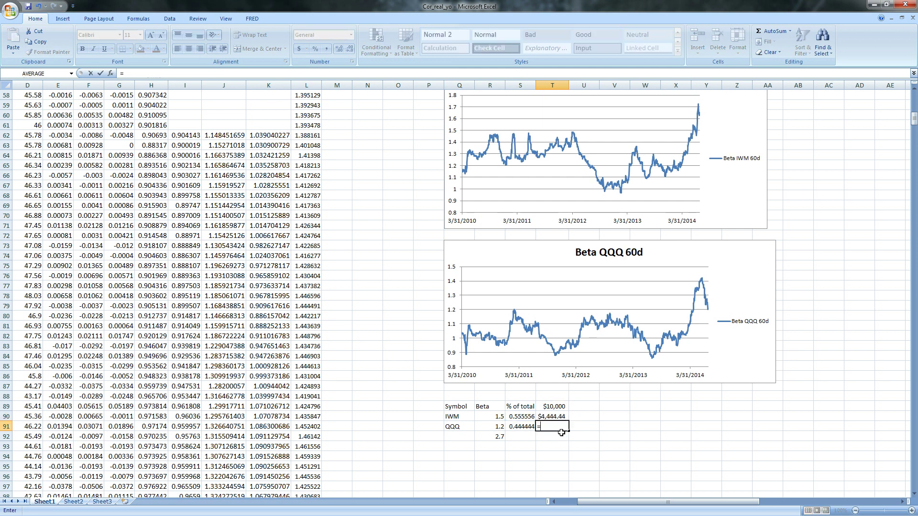
type("(")
key("Left")
type("1-")
key("BackSpace")
key("BackSpace")
key("BackSpace")
key("BackSpace")
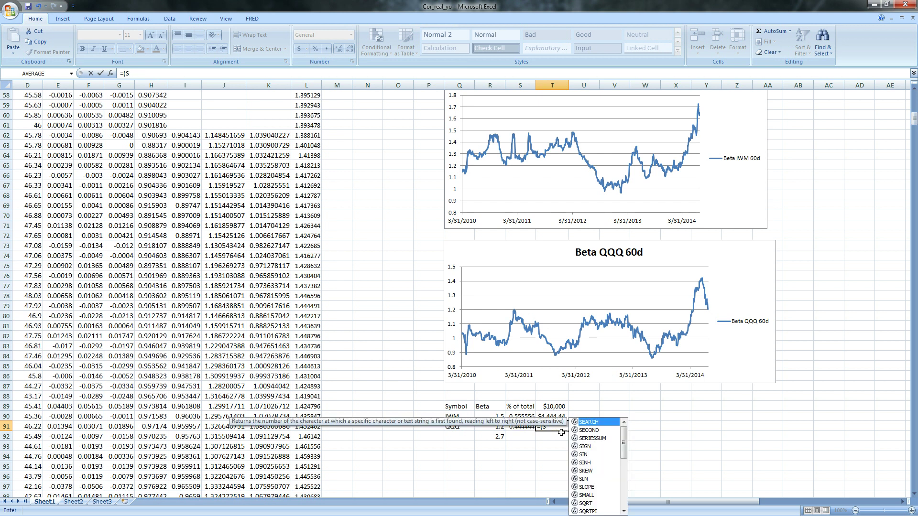
key("BackSpace")
type("1-")
key("Left")
type(")*")
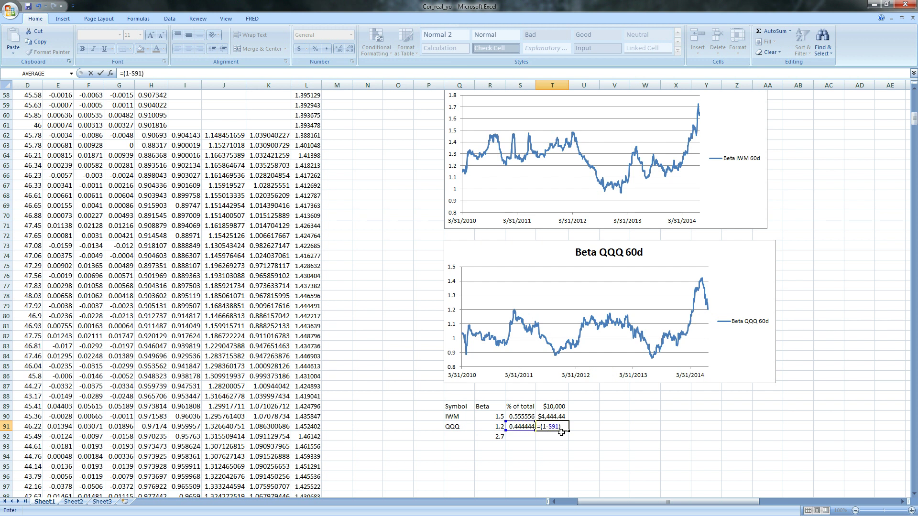
key("Up")
key("Up")
key("Return")
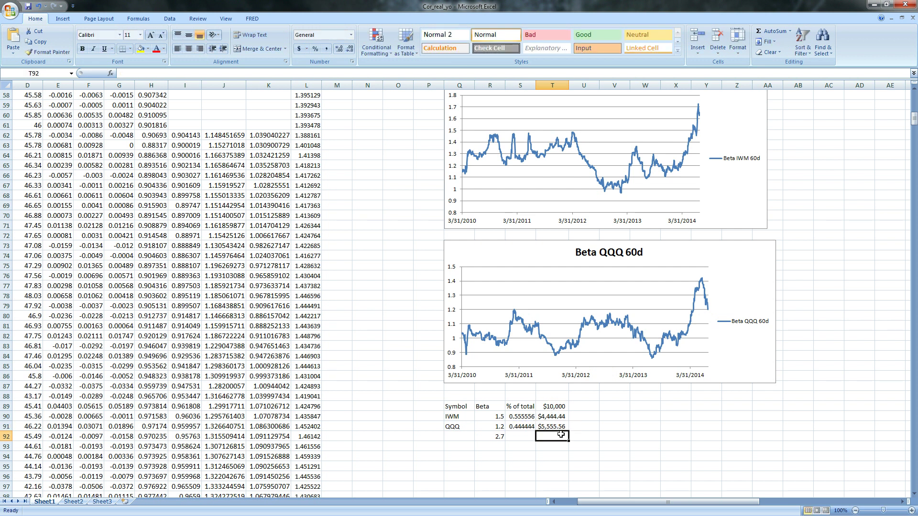
Total the allocations in T92 with =SUM(T90:T91), showing $10,000.00.
type("=sum(")
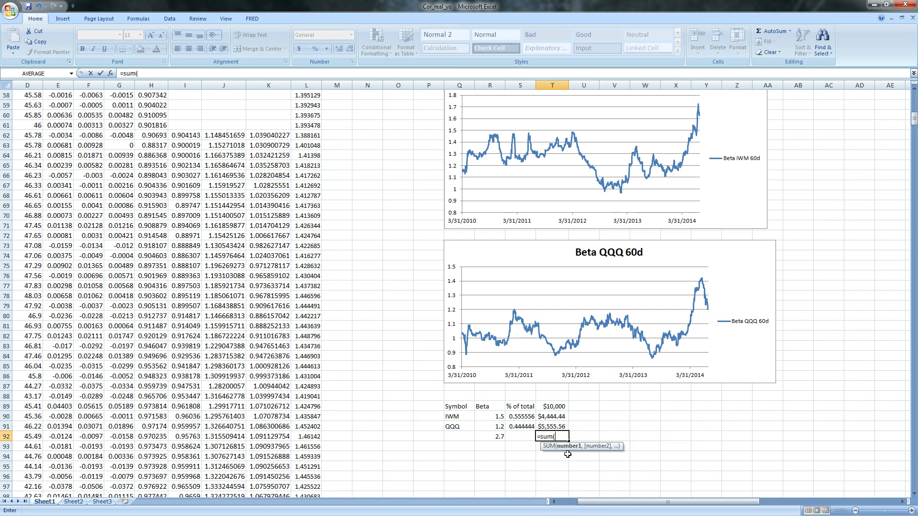
left_click_drag(555, 416, 557, 424)
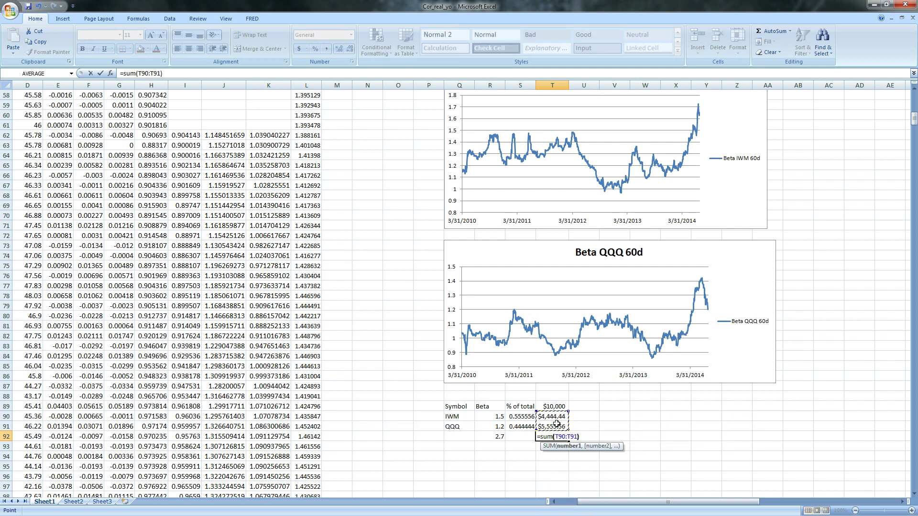
key("Return")
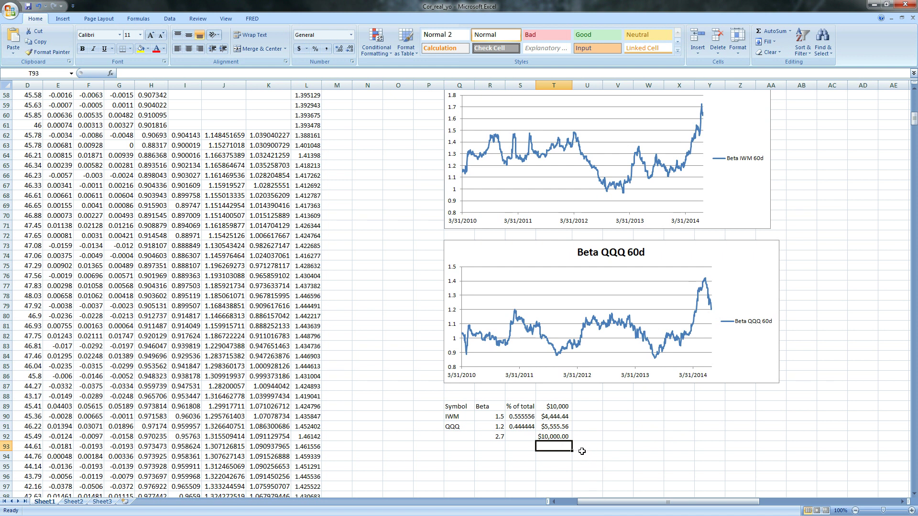
left_click(556, 405)
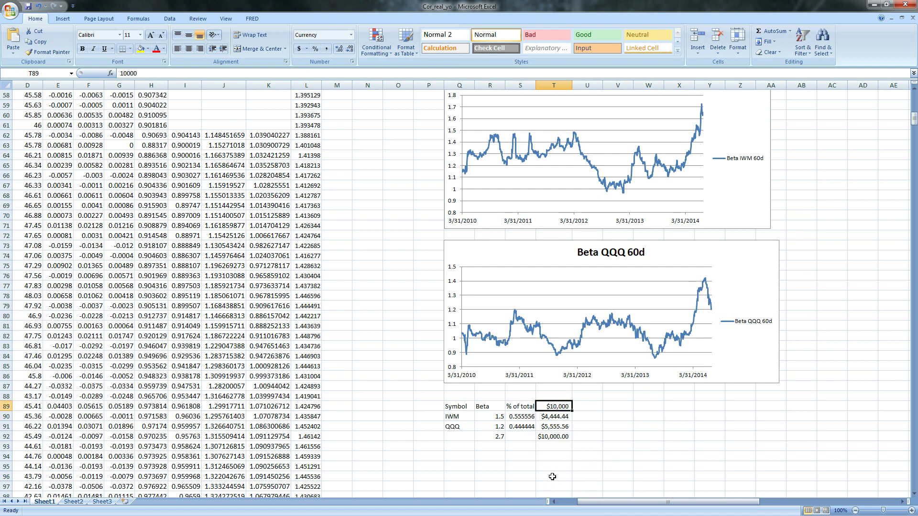
type("15")
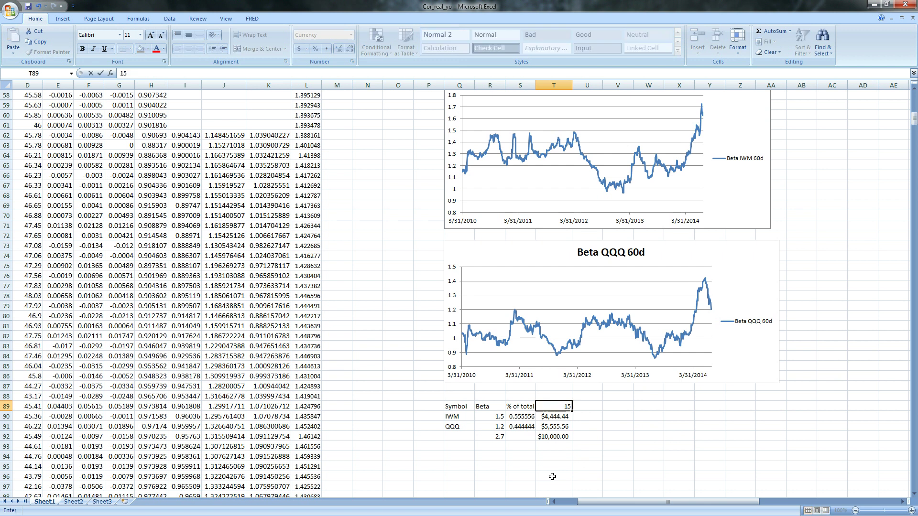
type(",000")
key("Return")
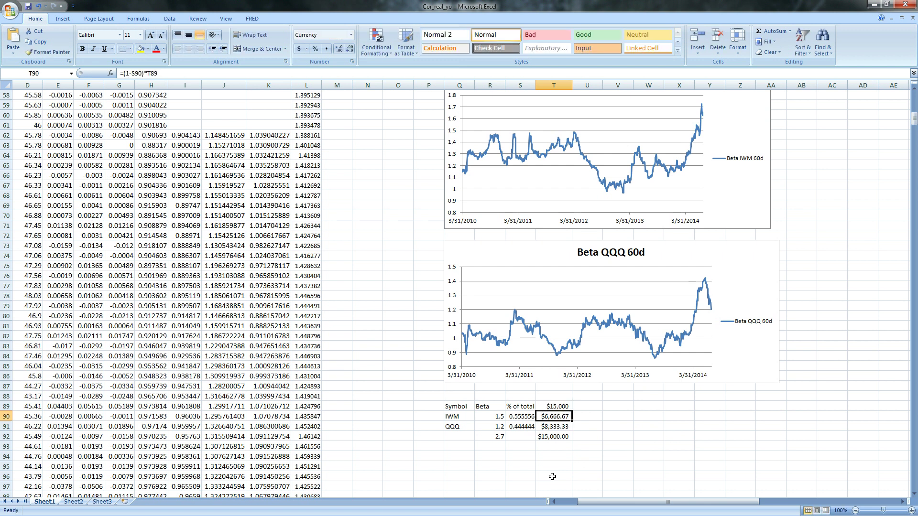
key("Up")
type("21000")
key("Return")
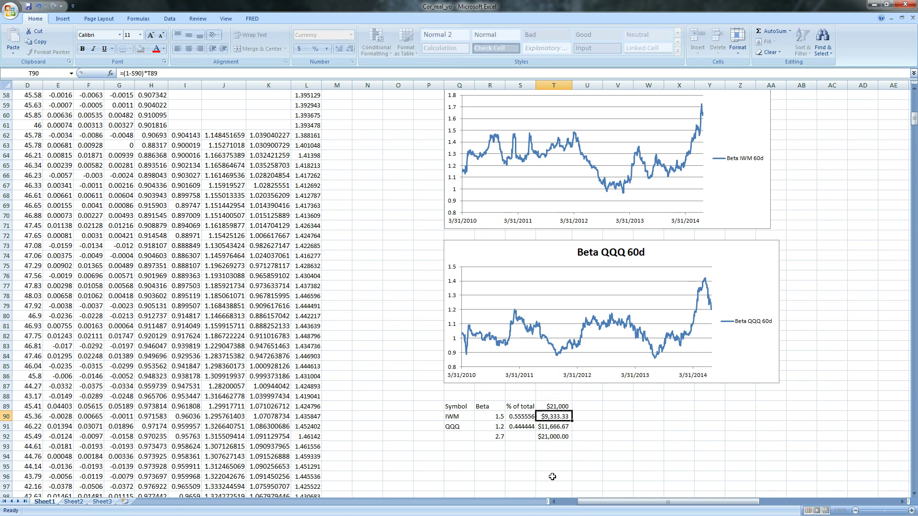
key("Up")
type("10000")
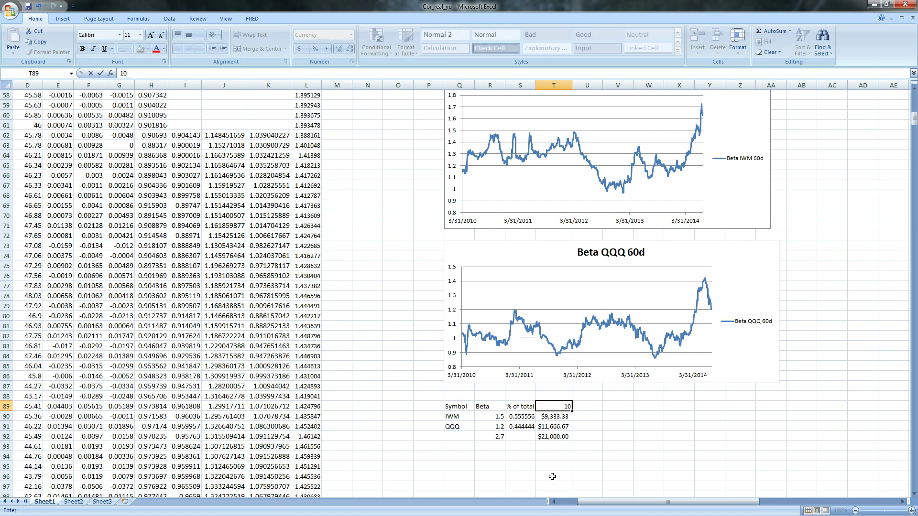
key("Tab")
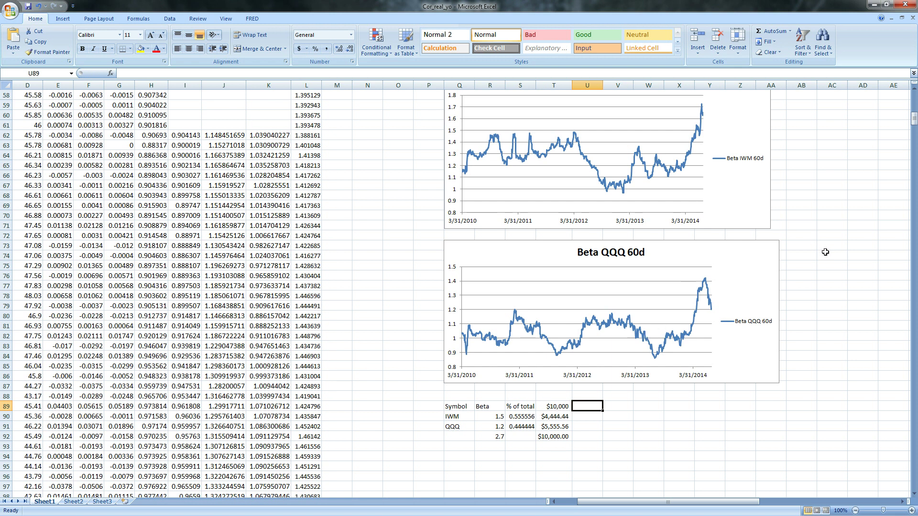
left_click_drag(914, 120, 914, 118)
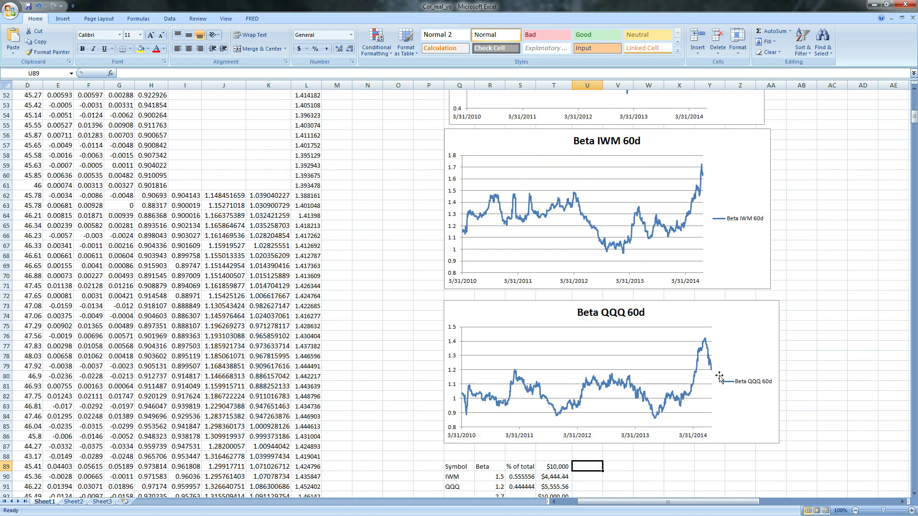
scroll(816, 378, "down", 1)
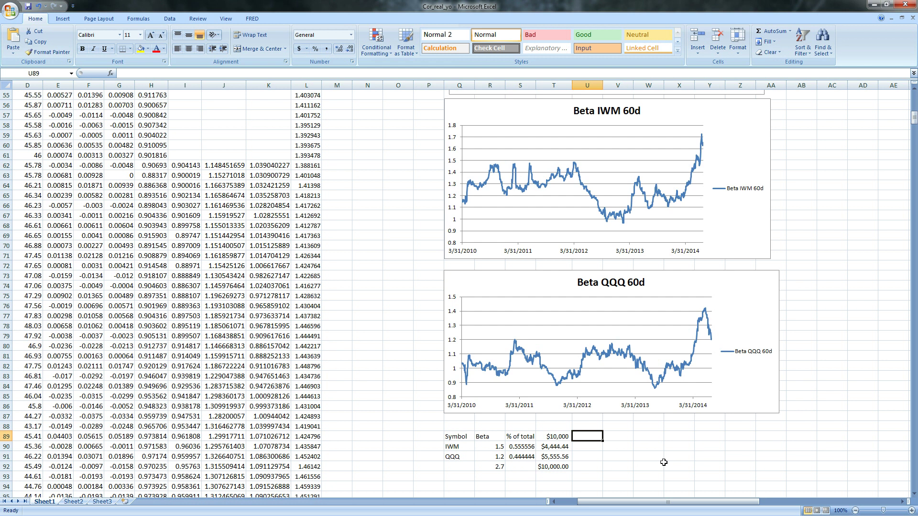
scroll(663, 463, "down", 1)
left_click(592, 416)
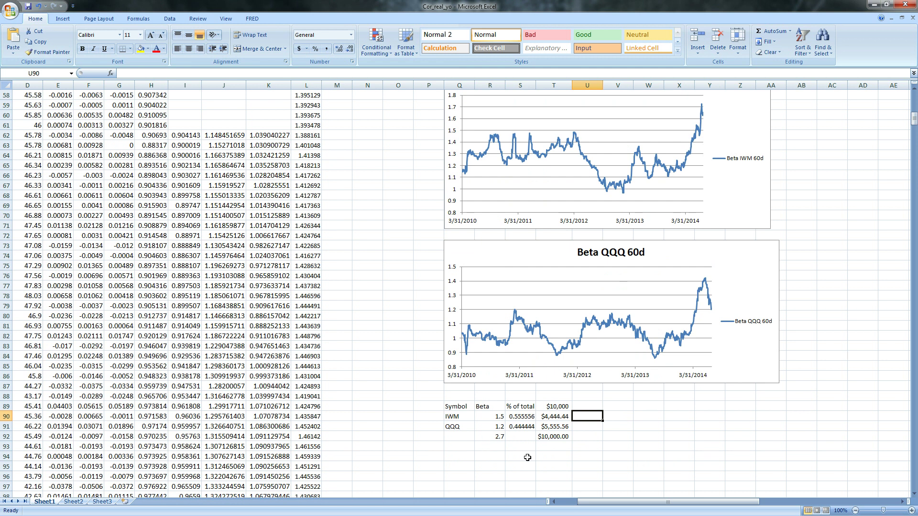
Replace IWM's 1.5 beta in R90 with =LOOKUP(2,1/(J:J<>""),J:J), returning the latest 1.653617.
left_click(496, 417)
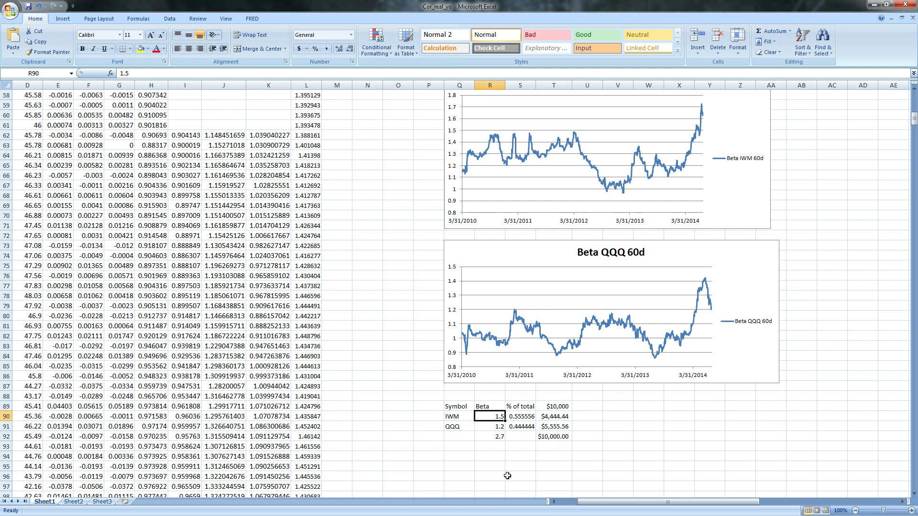
type("=lookup")
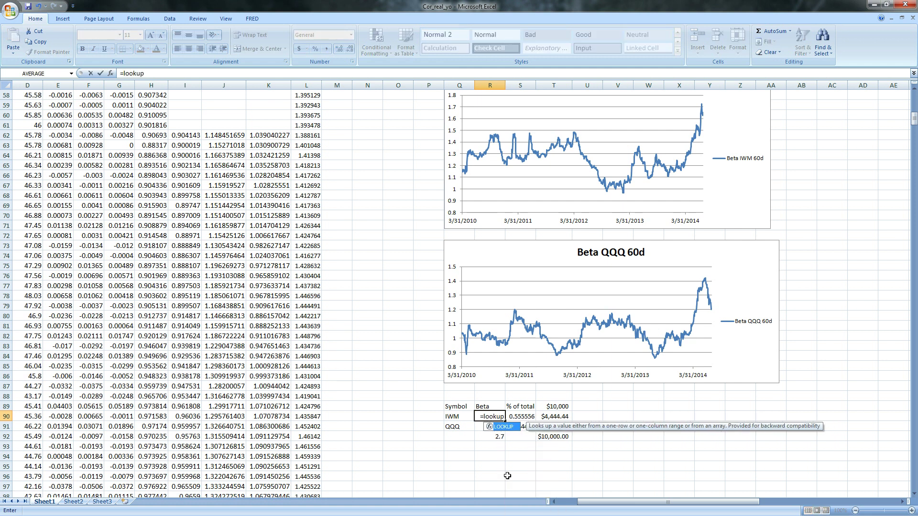
type("(2,1")
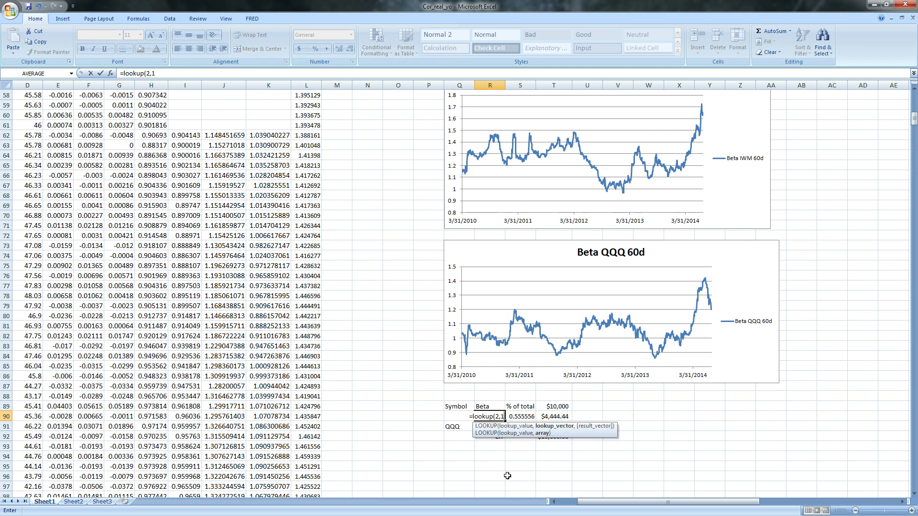
type("/")
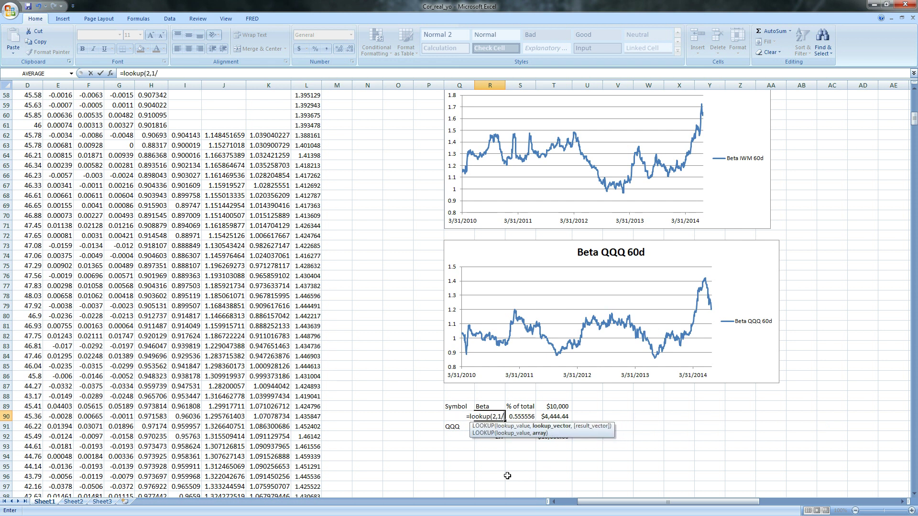
type("(")
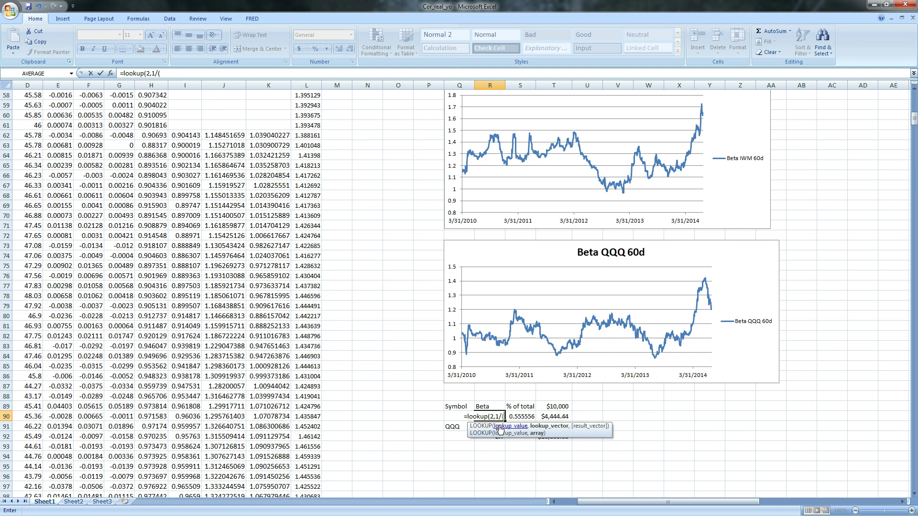
scroll(390, 412, "up", 6)
scroll(393, 406, "up", 13)
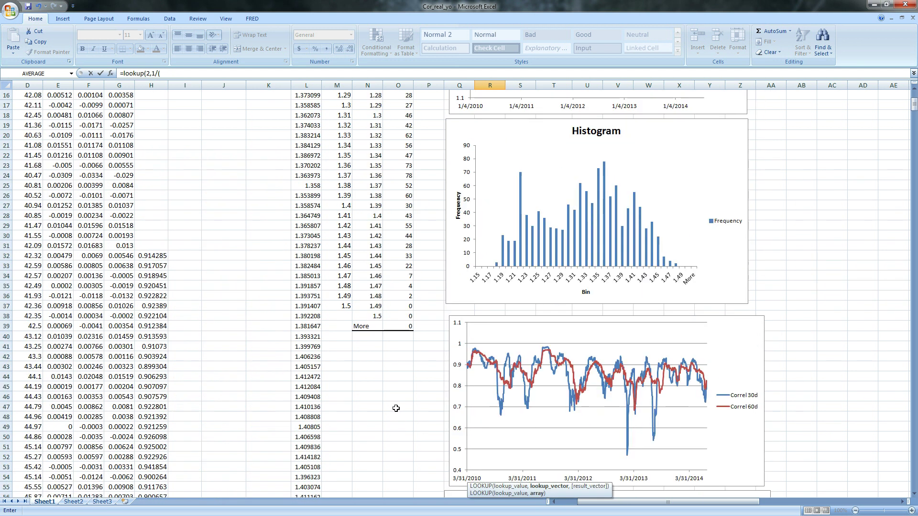
scroll(349, 406, "down", 6)
scroll(373, 407, "down", 14)
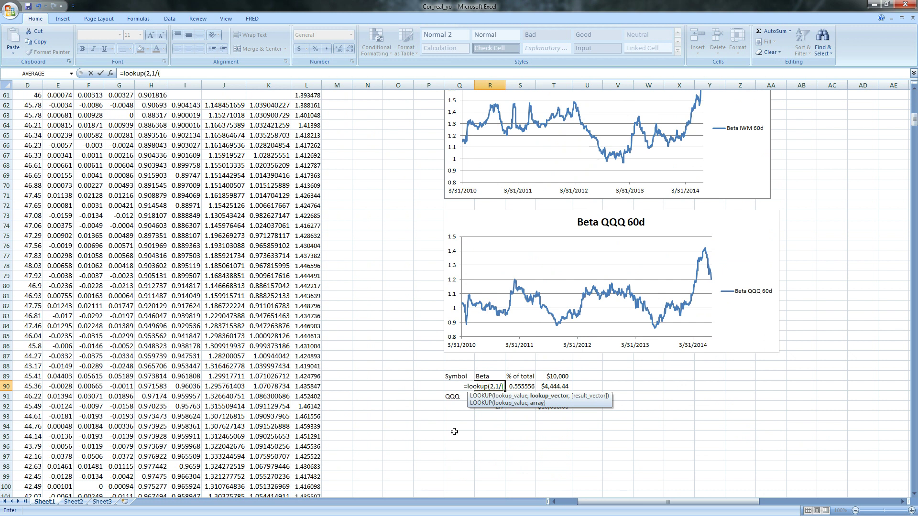
type("J")
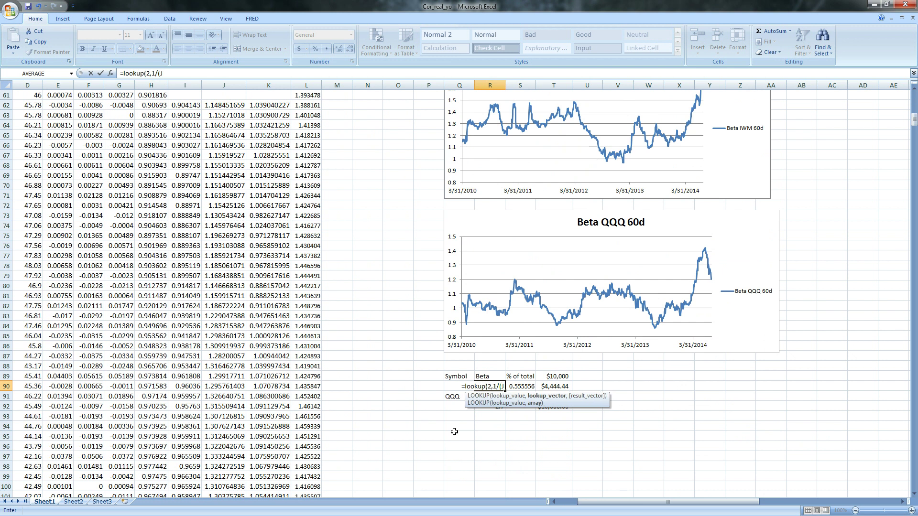
type(":")
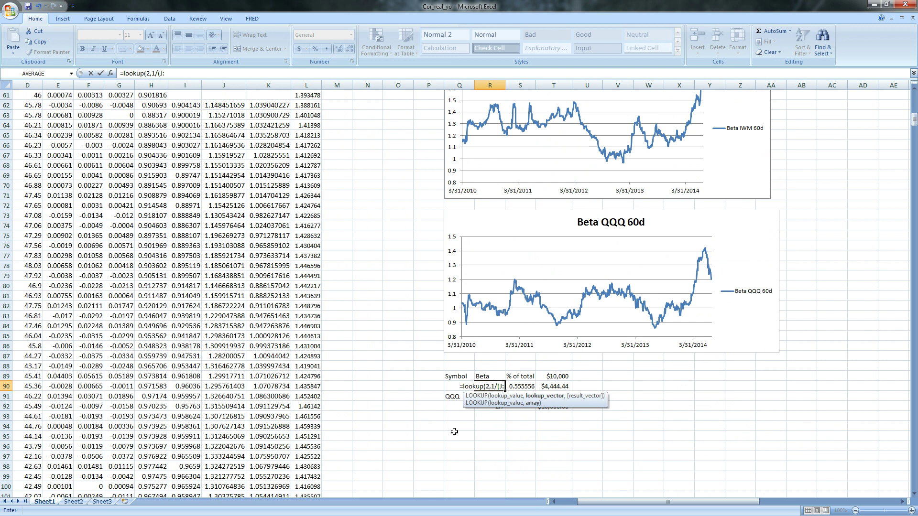
type("J")
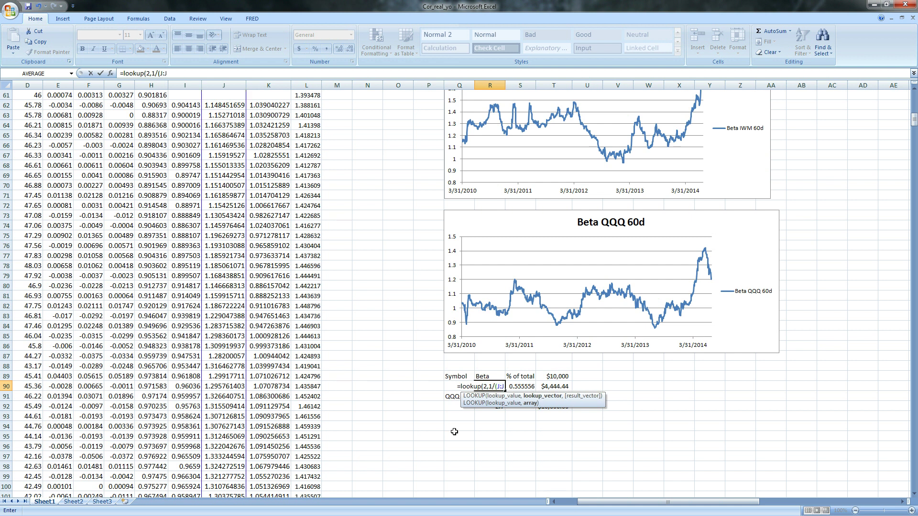
type("<>")
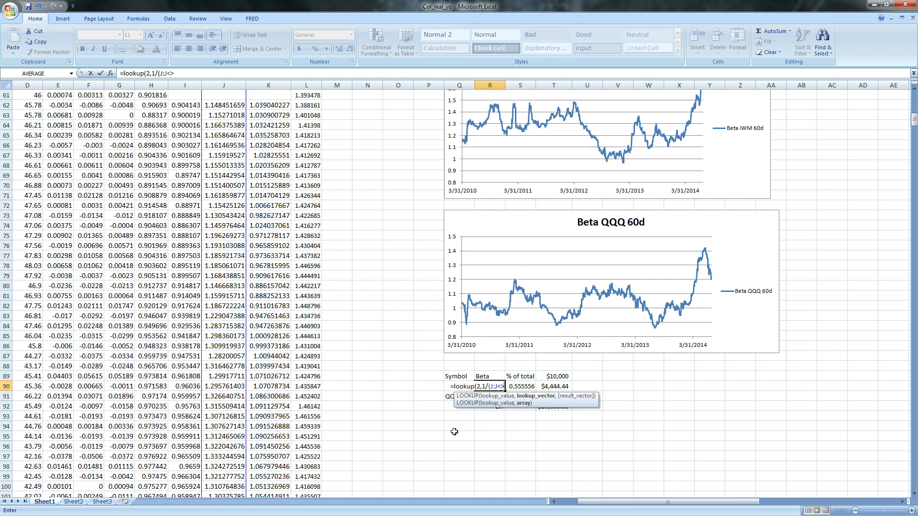
type("\"\"),")
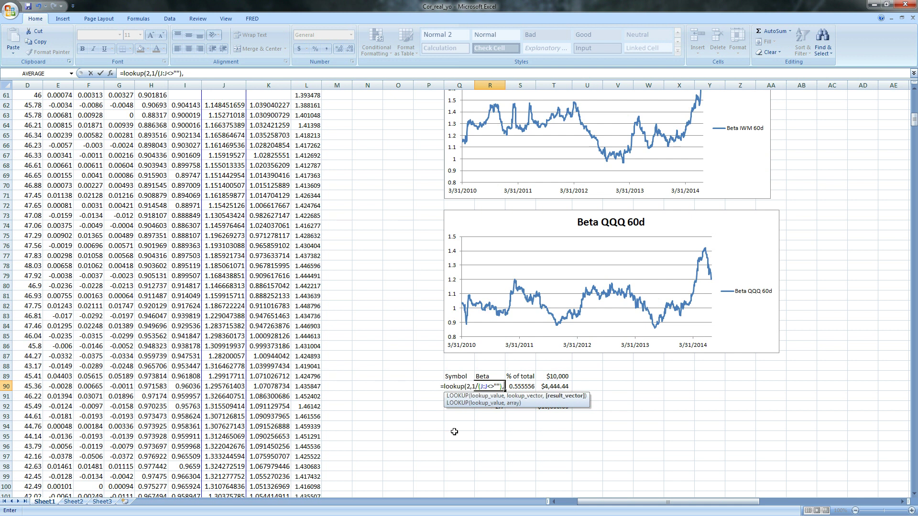
type("J:J)")
key("Return")
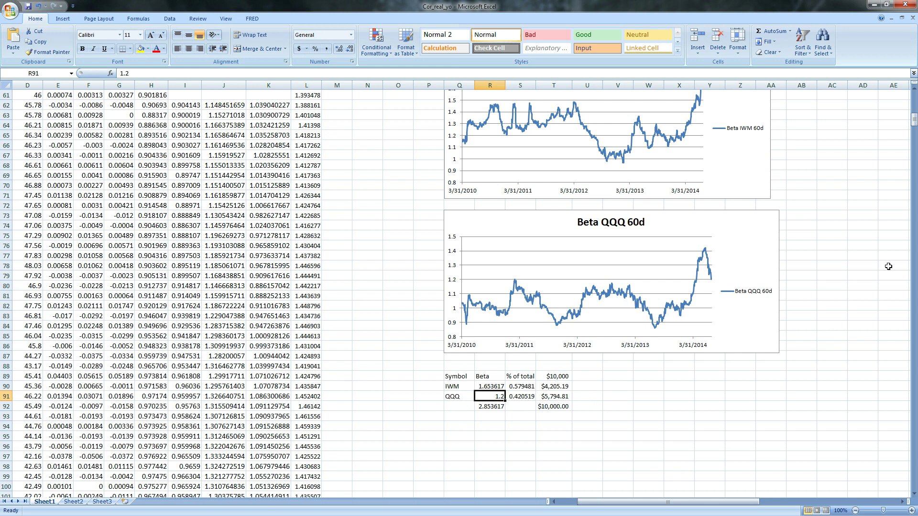
left_click_drag(914, 120, 910, 482)
left_click_drag(709, 502, 688, 503)
left_click(325, 485)
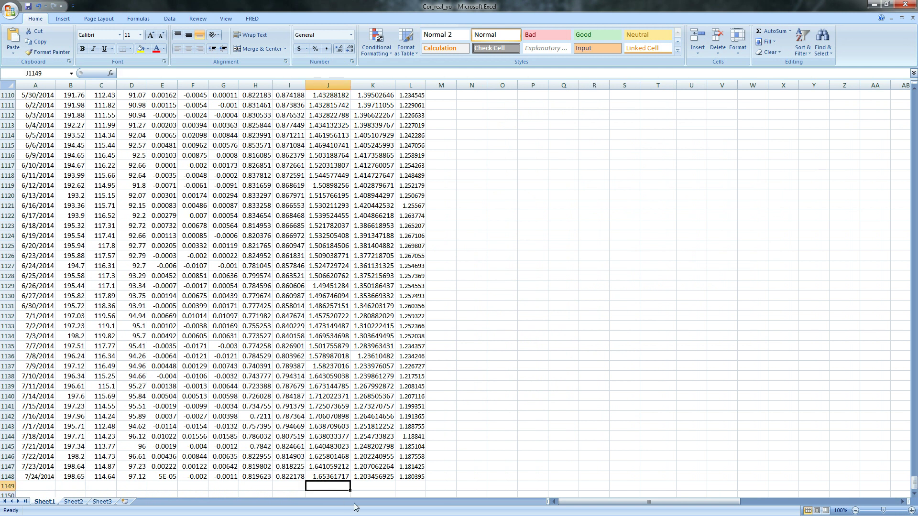
type("1.7")
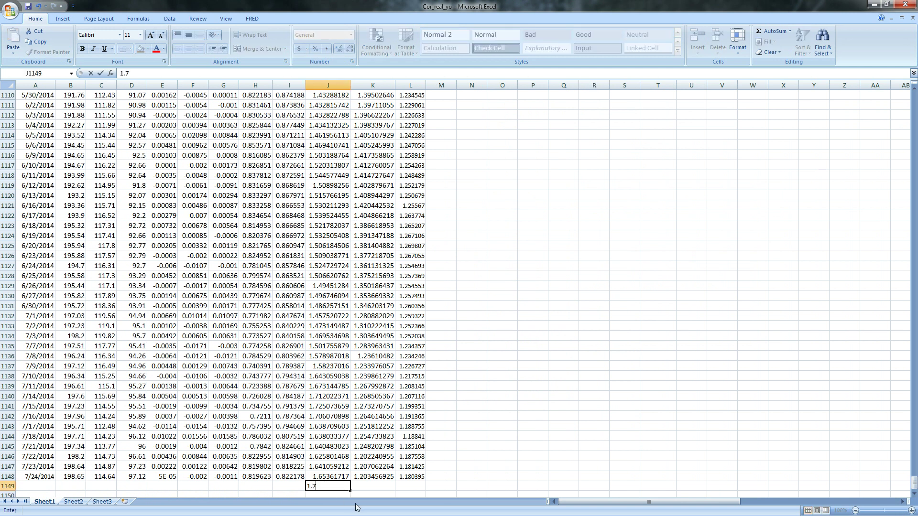
key("Return")
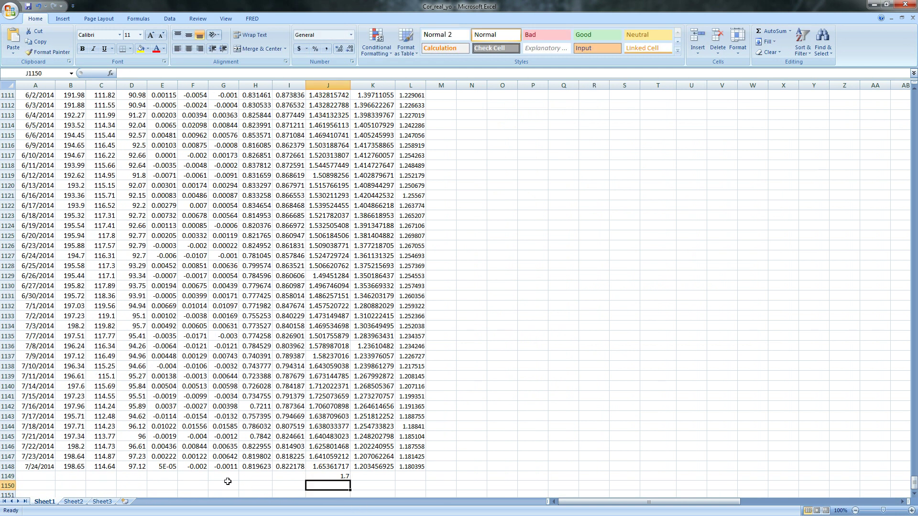
left_click_drag(731, 502, 788, 502)
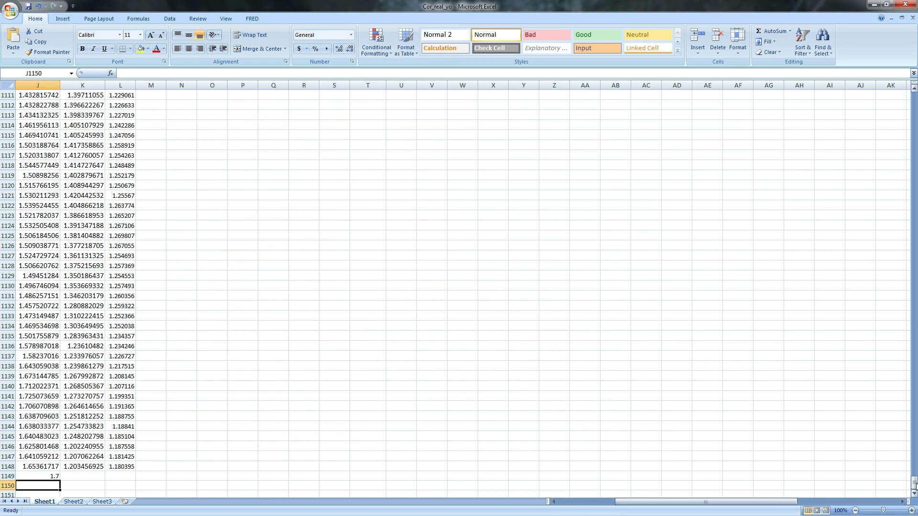
left_click_drag(914, 484, 894, 147)
left_click(302, 336)
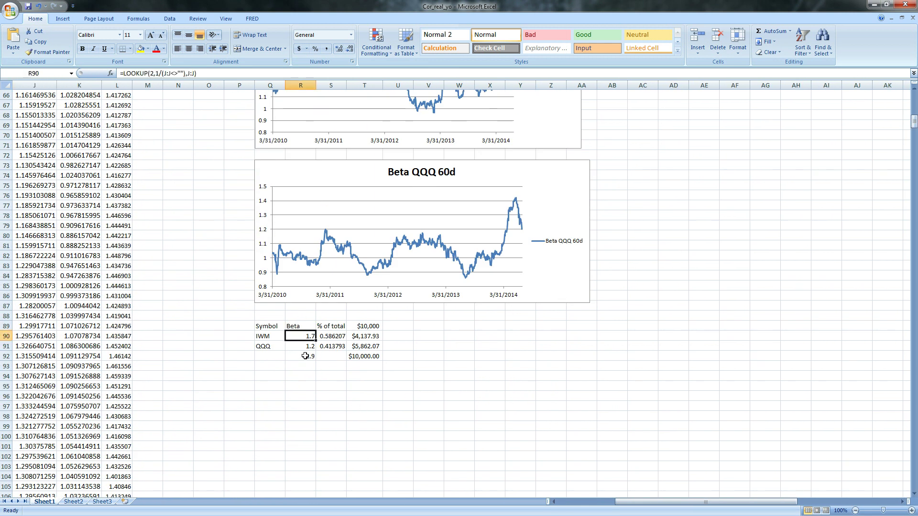
left_click_drag(637, 502, 578, 505)
left_click_drag(914, 125, 914, 483)
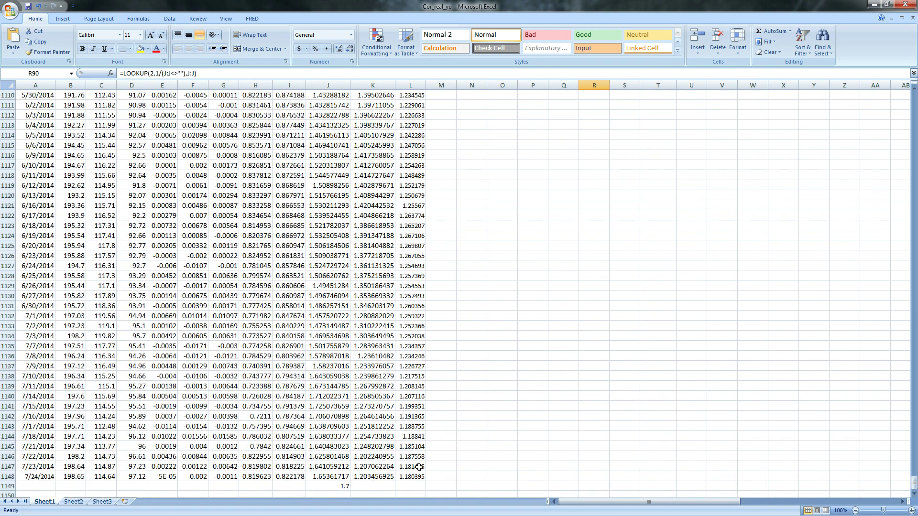
left_click(340, 488)
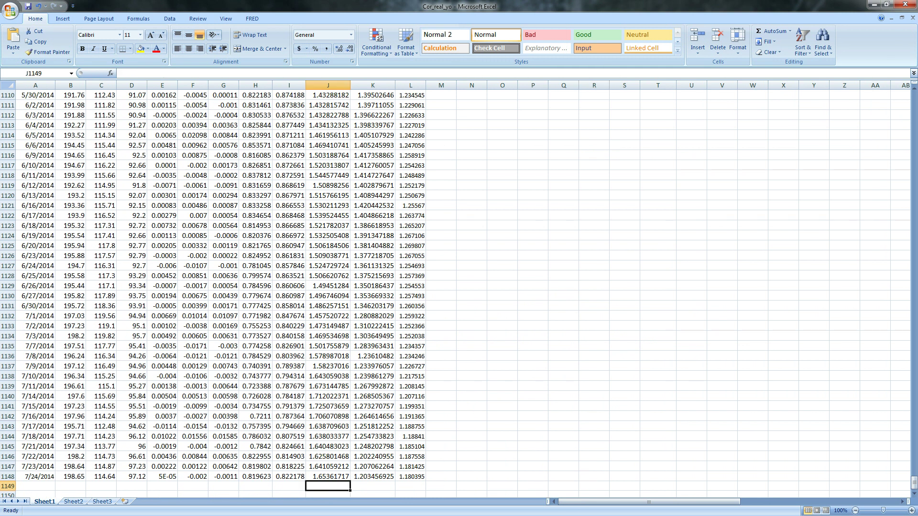
left_click_drag(622, 502, 784, 503)
left_click_drag(914, 485, 914, 116)
scroll(779, 469, "down", 12)
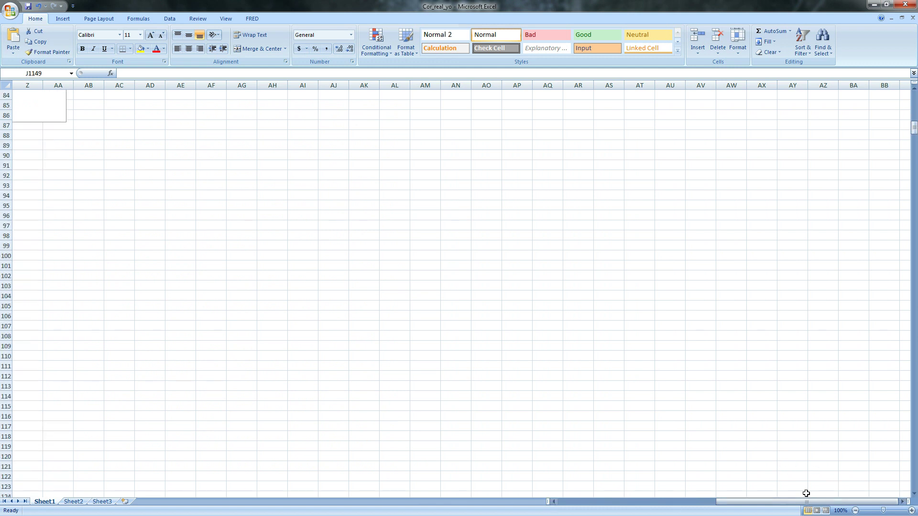
left_click_drag(808, 502, 679, 503)
scroll(417, 266, "up", 1)
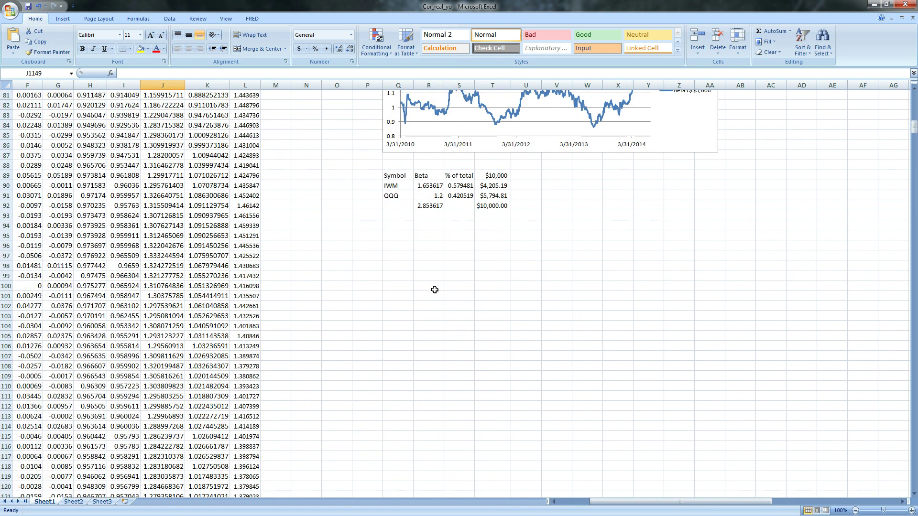
Copy the IWM beta LOOKUP formula from R90 into R91.
left_click(429, 196)
scroll(409, 263, "up", 3)
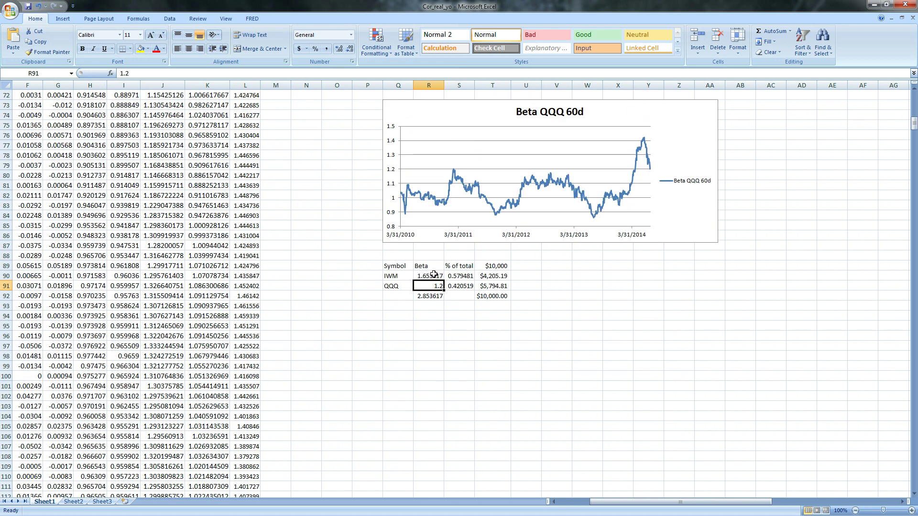
left_click(433, 274)
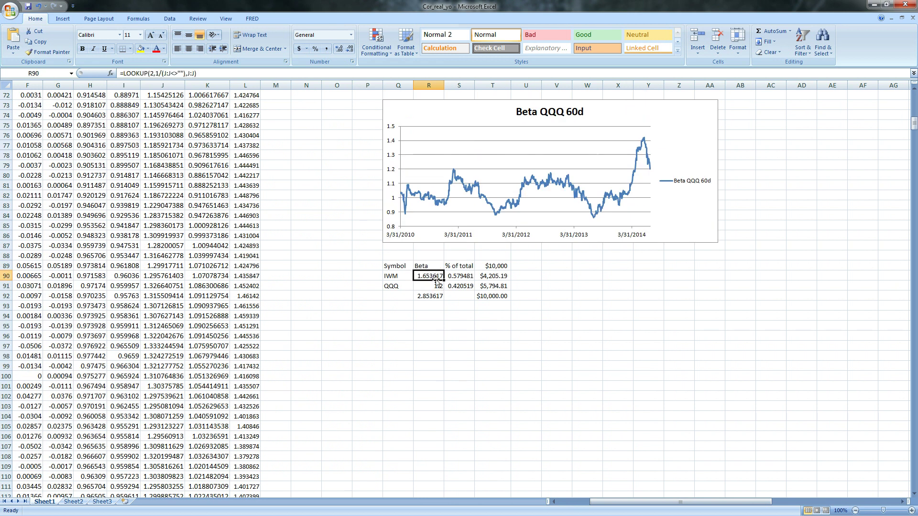
key("ctrl+c")
left_click(437, 286)
key("ctrl+v")
Change the pasted formula's J:J references to K:K so QQQ's beta reads 1.203457.
left_click(163, 73)
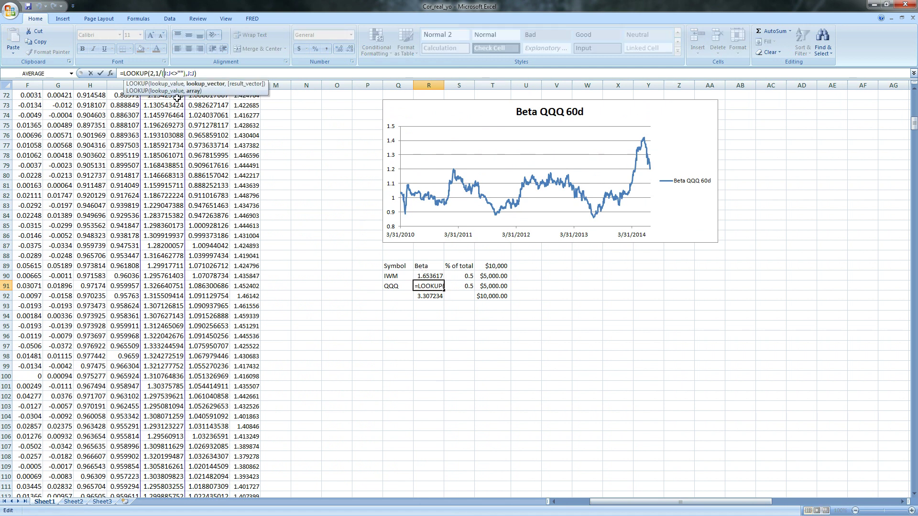
key("Delete")
type("K")
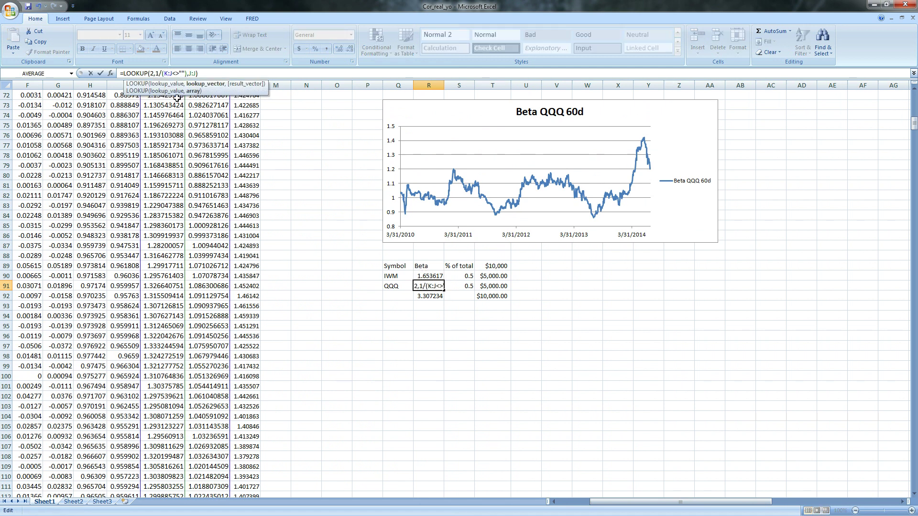
key("Right")
key("Delete")
type("K")
key("Right")
key("Right")
key("Right")
key("Right")
key("Right")
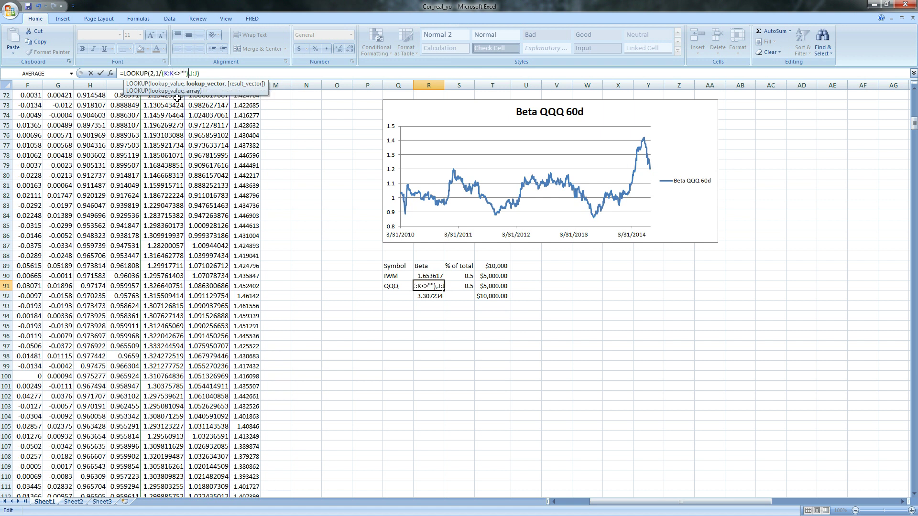
key("Right")
key("Delete")
type("K")
key("Right")
key("Delete")
type("K")
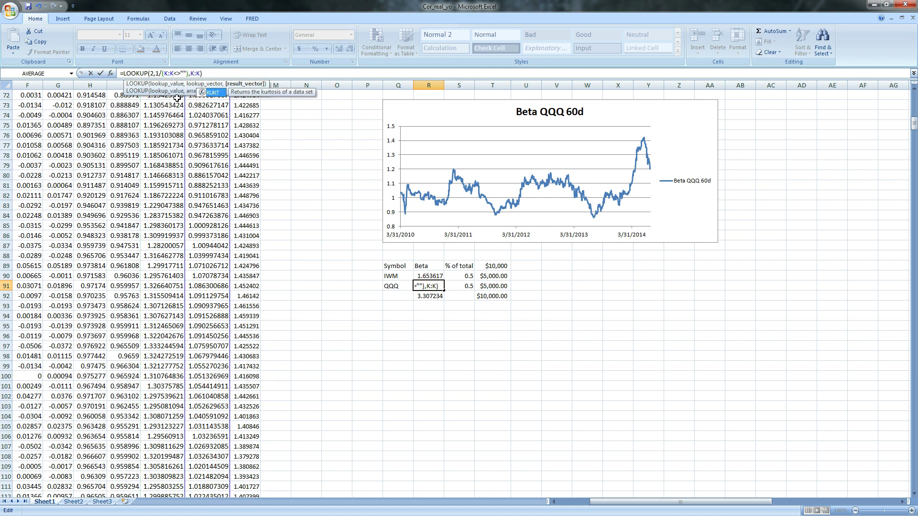
key("Return")
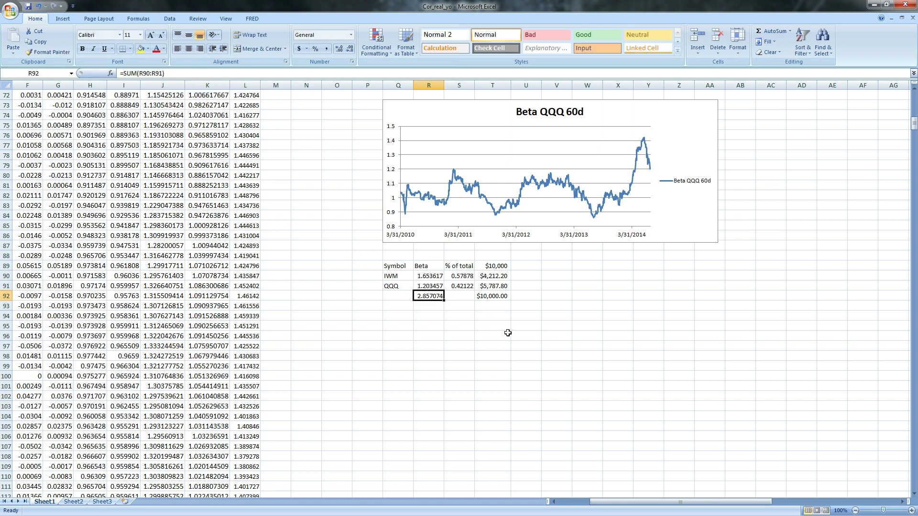
left_click_drag(914, 126, 888, 488)
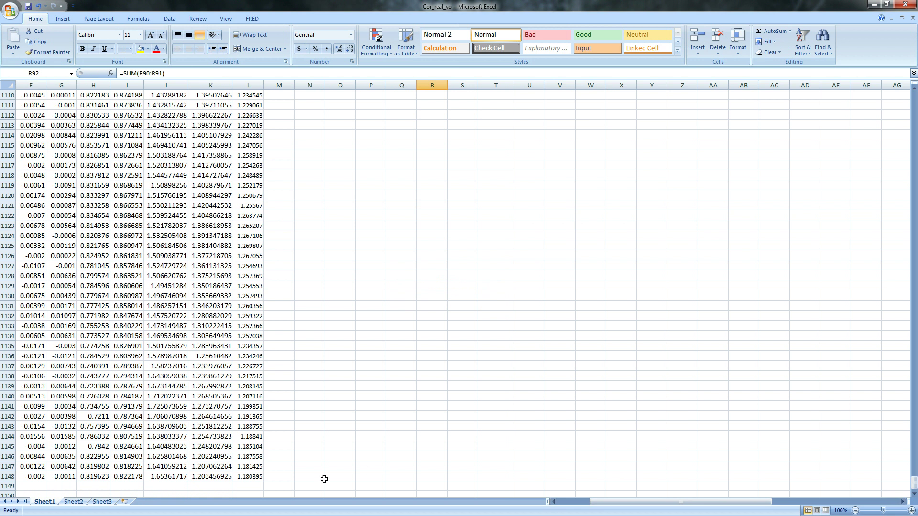
left_click(165, 486)
type("1.7")
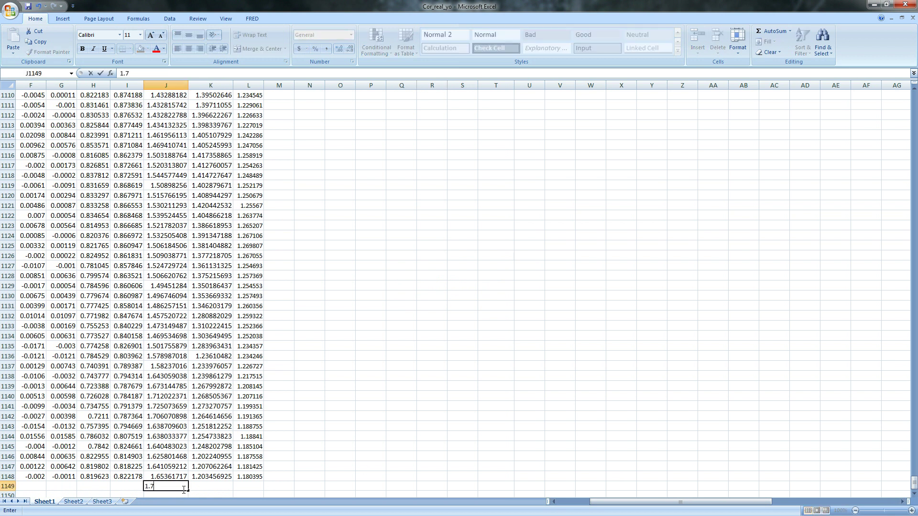
key("Tab")
type("1.3")
key("Return")
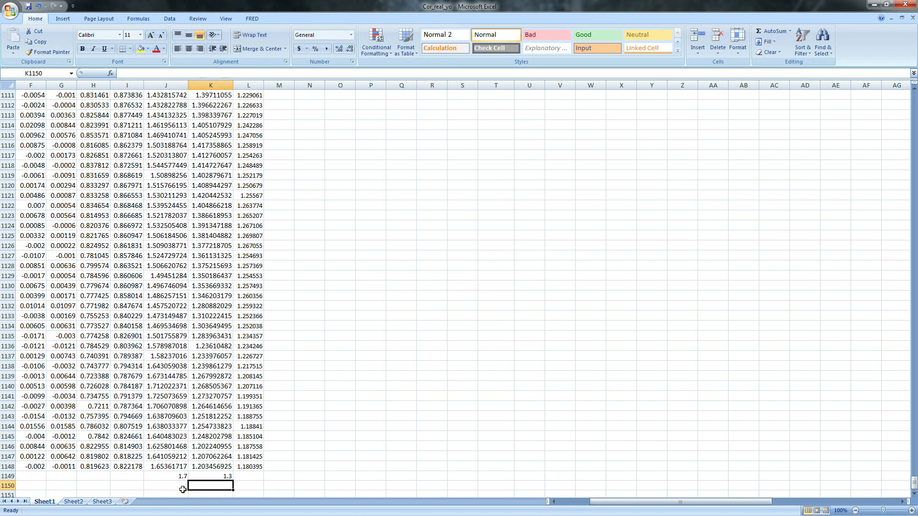
left_click_drag(914, 482, 914, 121)
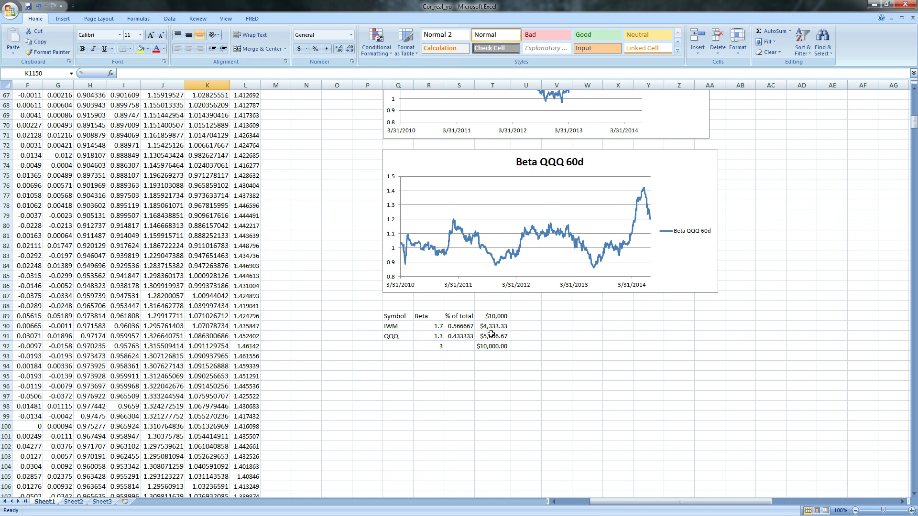
left_click_drag(913, 123, 913, 490)
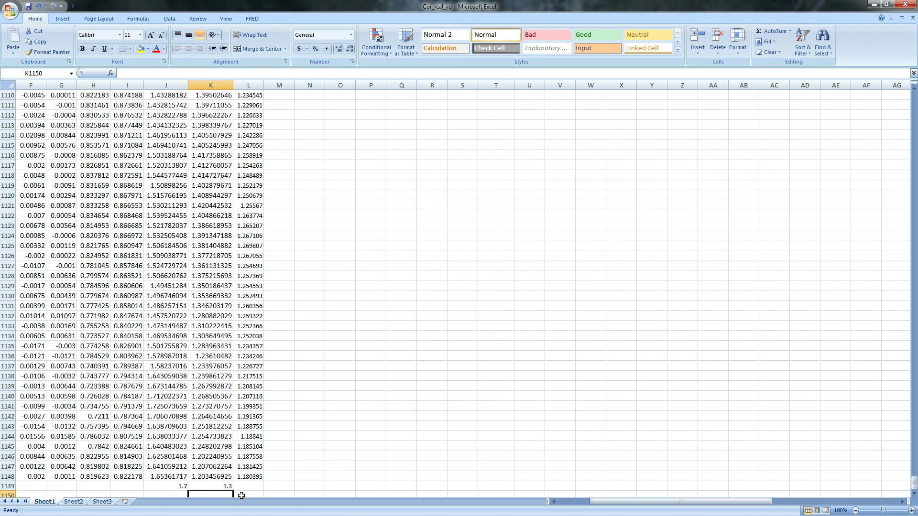
left_click_drag(171, 486, 201, 488)
key("Delete")
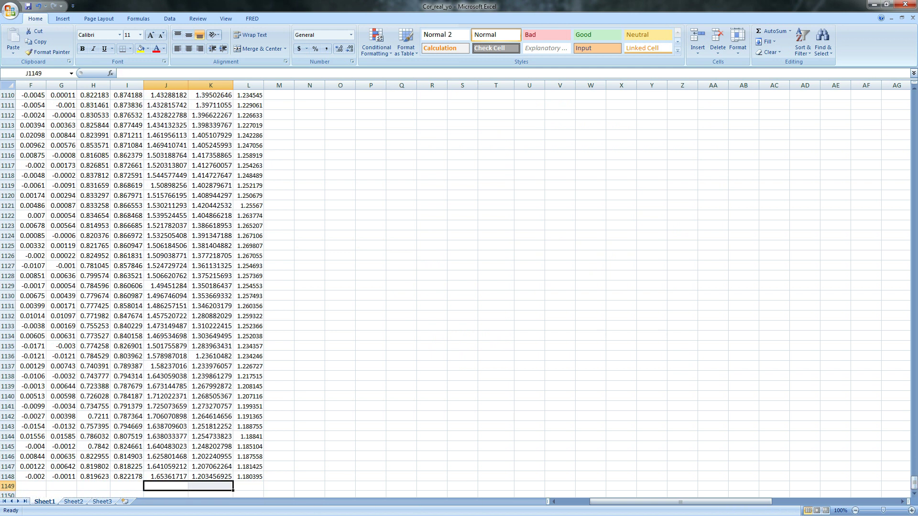
left_click_drag(680, 502, 717, 503)
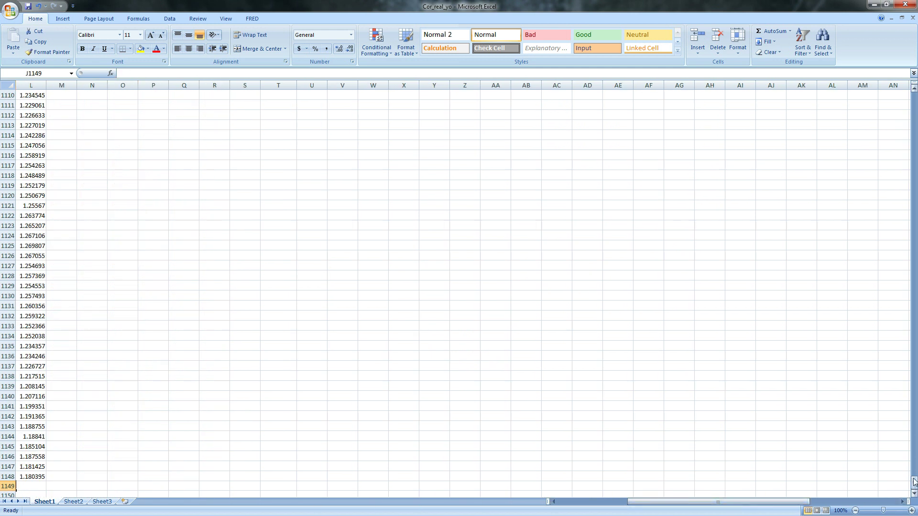
left_click_drag(914, 482, 914, 122)
left_click_drag(796, 502, 778, 507)
left_click(433, 366)
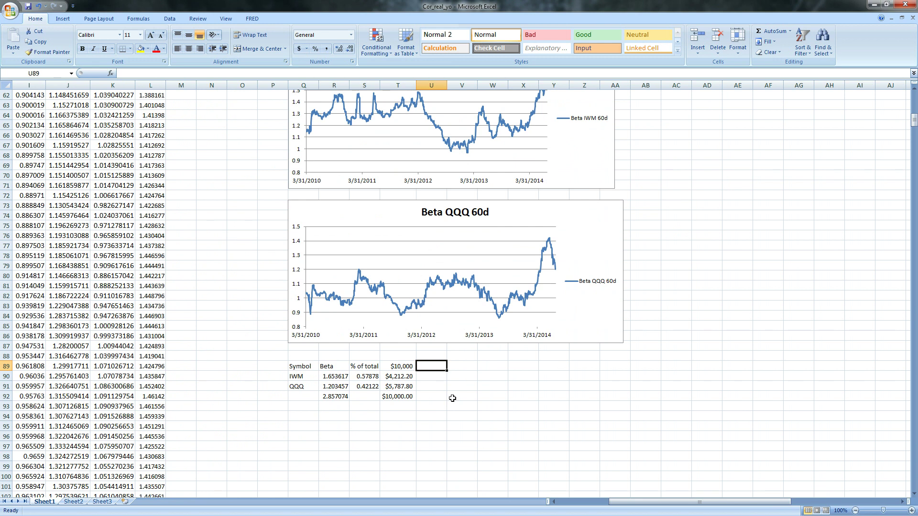
Add a 'Price' header and paste the IWM beta LOOKUP formula into the IWM price cell.
type("P")
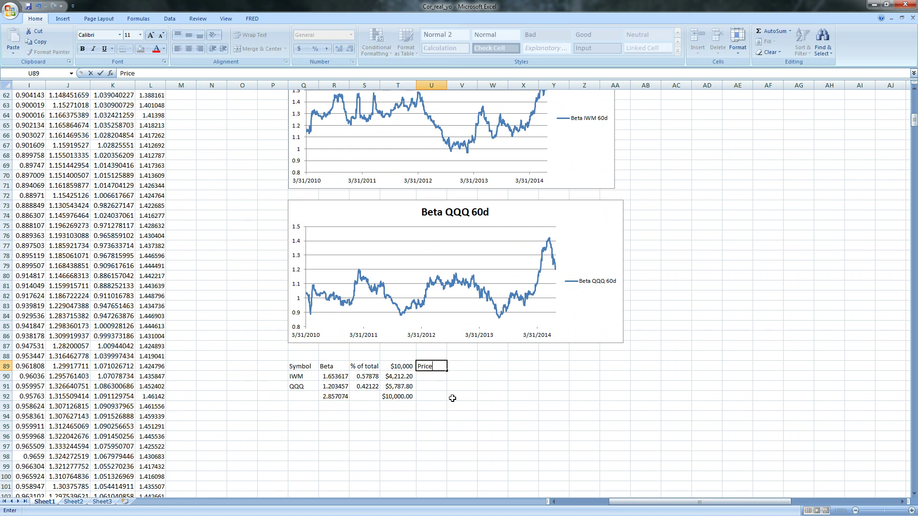
type("rice")
key("Return")
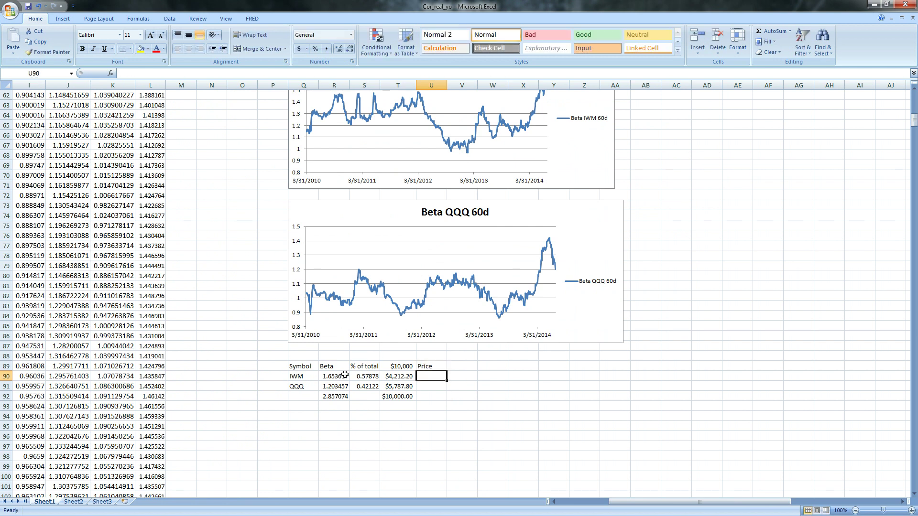
left_click(344, 377)
key("ctrl+c")
left_click(430, 376)
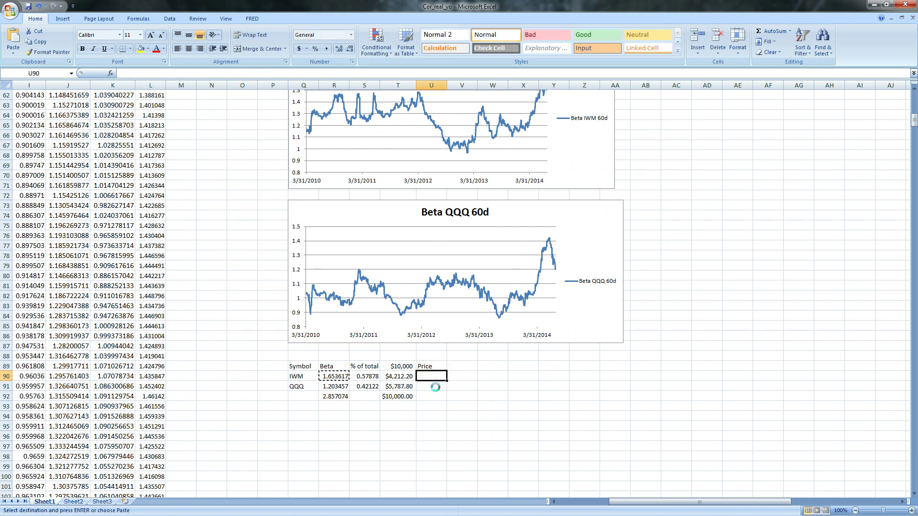
key("ctrl+v")
Copy the lookup formula into the QQQ price cell as well.
left_click(425, 386)
key("ctrl+c")
left_click(340, 386)
key("ctrl+c")
left_click(426, 387)
key("ctrl+v")
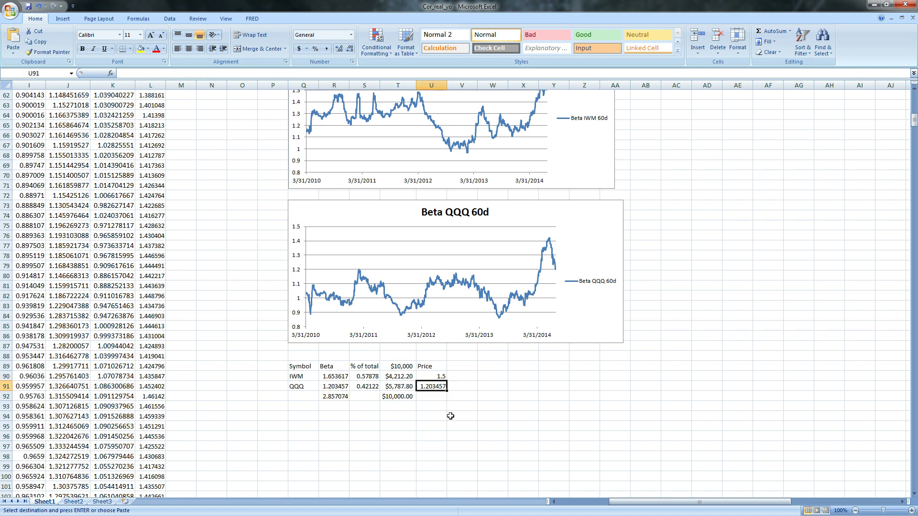
left_click(335, 376)
key("ctrl+c")
left_click(439, 385)
key("ctrl+v")
key("Up")
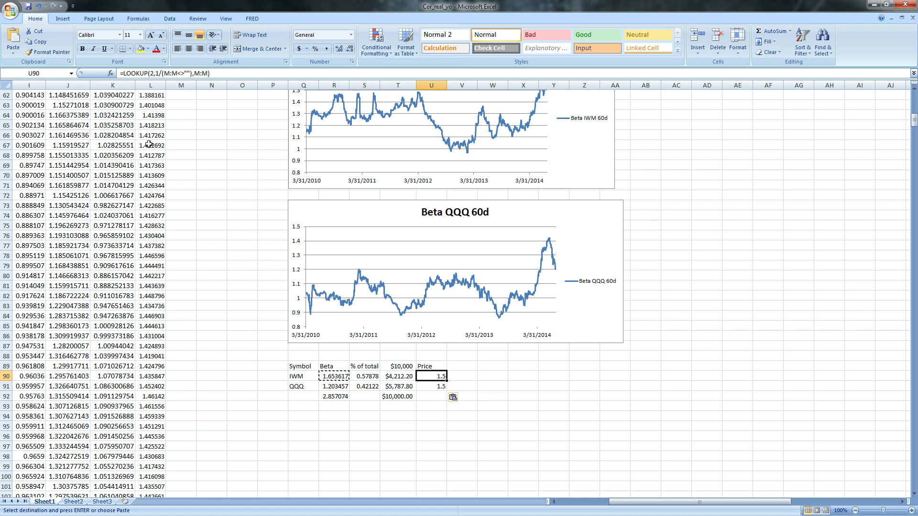
Point the IWM price formula's lookup and result ranges at C:C, giving 114.64.
left_click_drag(618, 503, 568, 505)
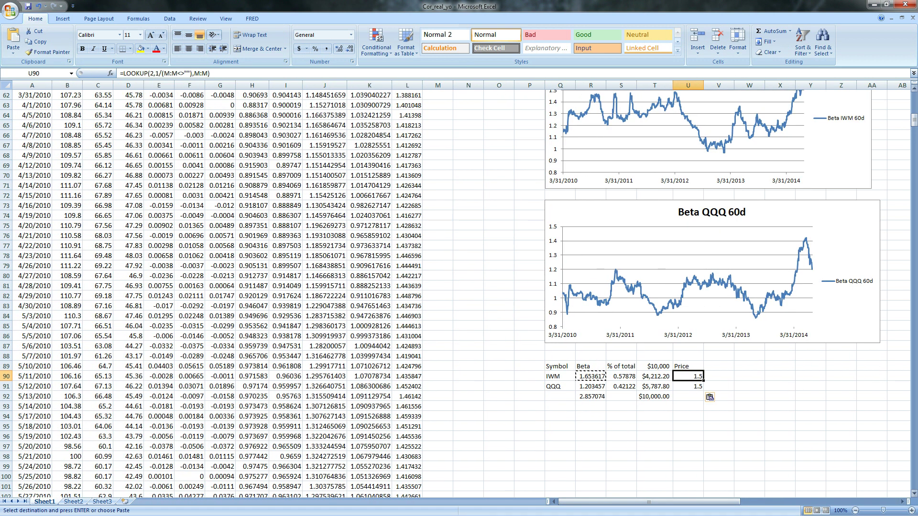
left_click_drag(914, 120, 914, 91)
scroll(687, 246, "down", 20)
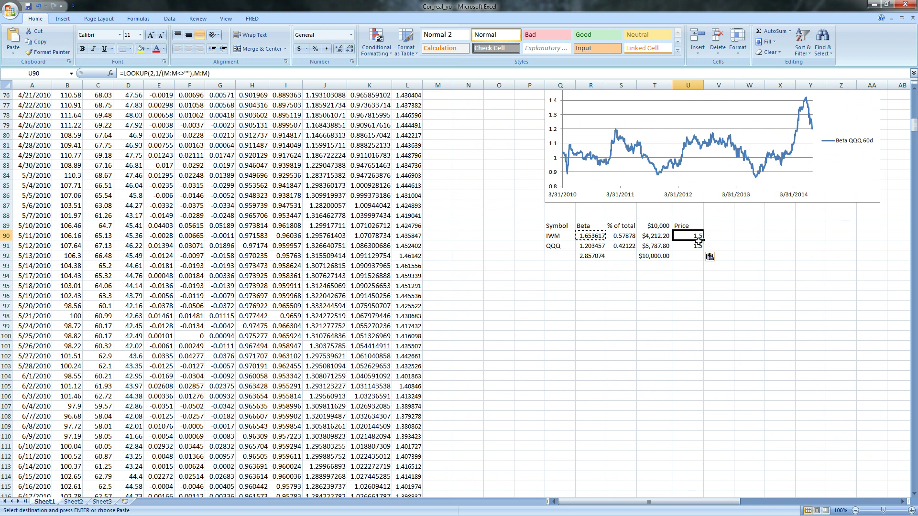
left_click(169, 73)
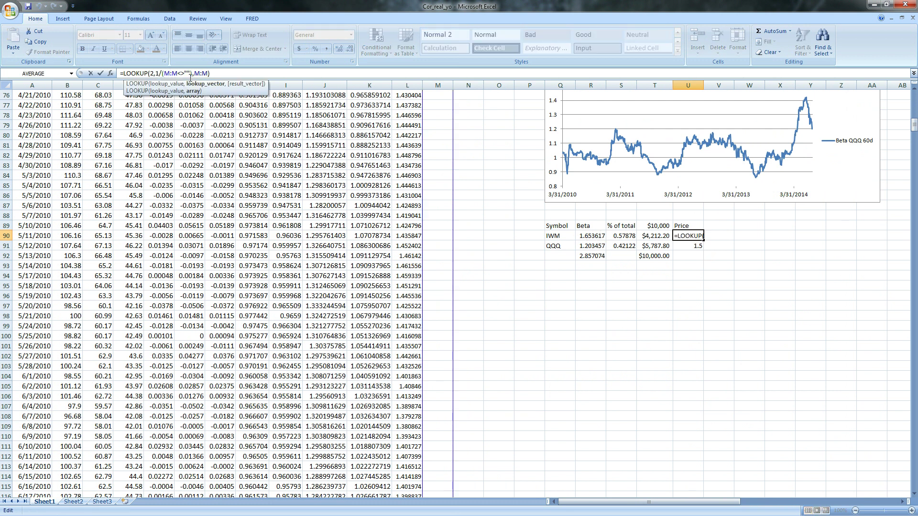
key("BackSpace")
type("C")
key("Right")
key("Right")
key("BackSpace")
type("C")
left_click(192, 74)
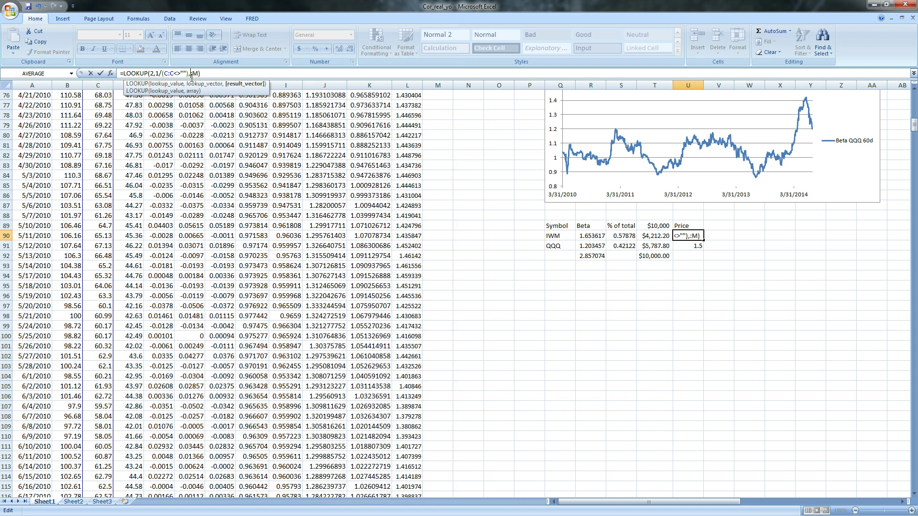
key("BackSpace")
type("C")
key("BackSpace")
type("C")
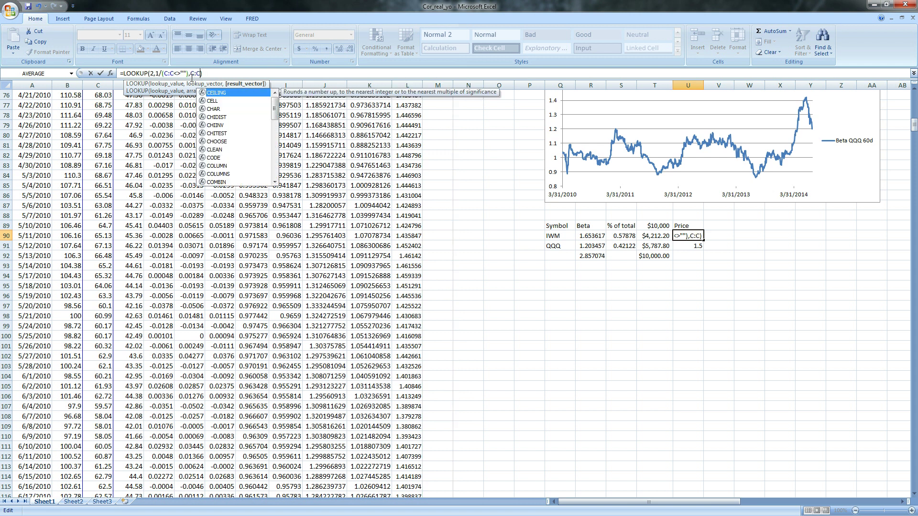
key("Return")
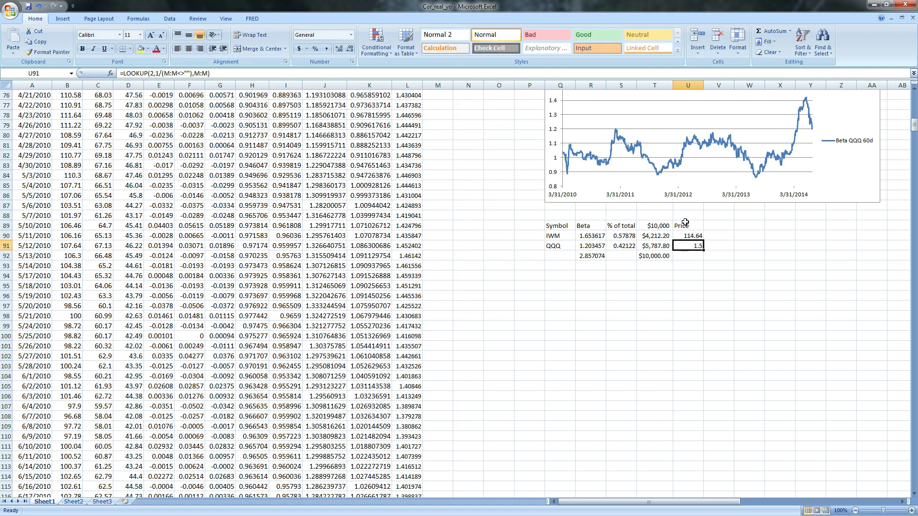
Point the QQQ price formula's lookup and result ranges at D:D, giving 97.12.
left_click(165, 73)
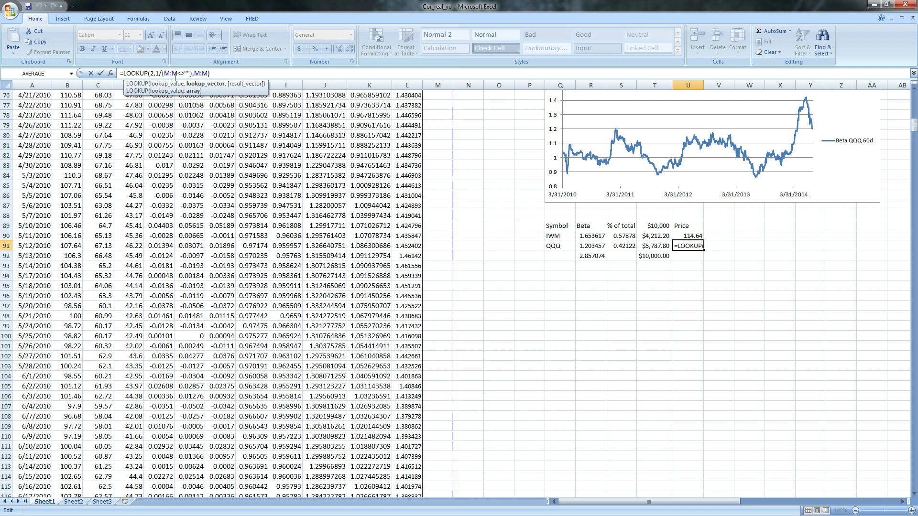
key("BackSpace")
type("D")
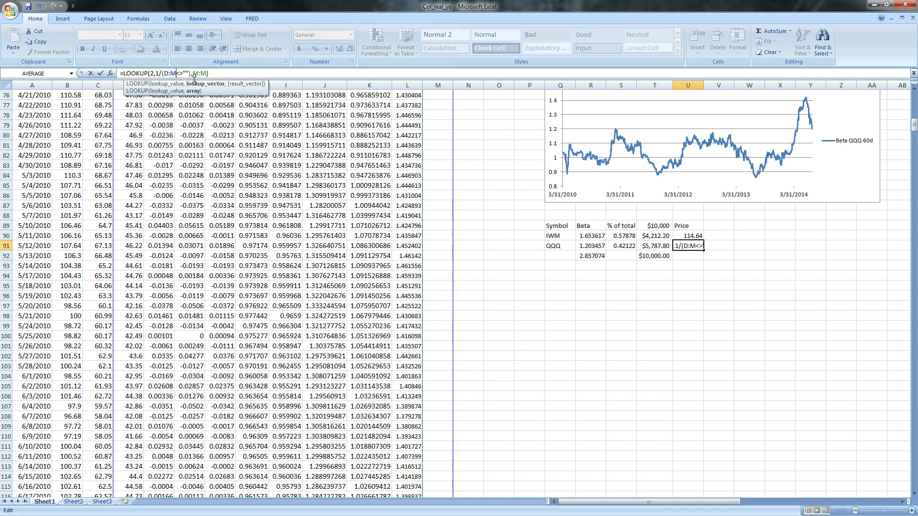
key("Right")
key("Delete")
type("D")
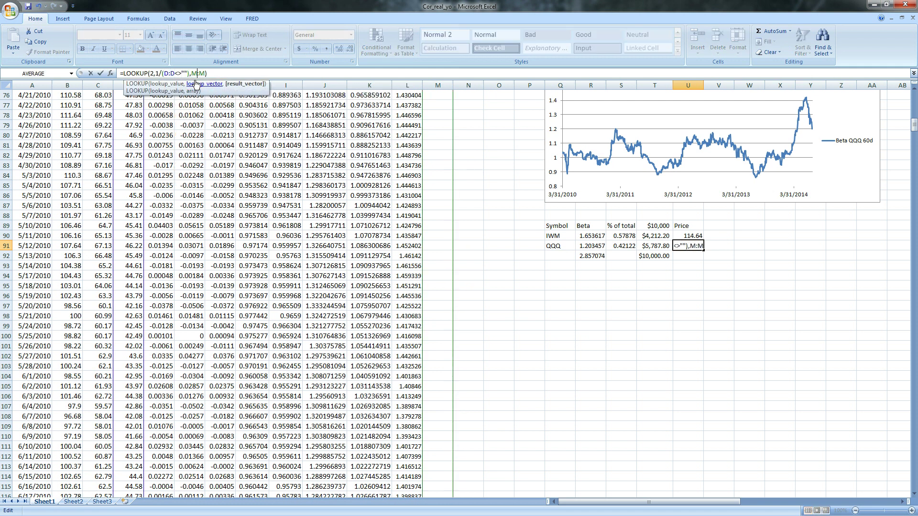
key("Right")
key("Right")
key("Right")
key("Right")
key("Right")
key("Right")
key("Right")
key("BackSpace")
type("D")
key("Right")
key("Delete")
type("D")
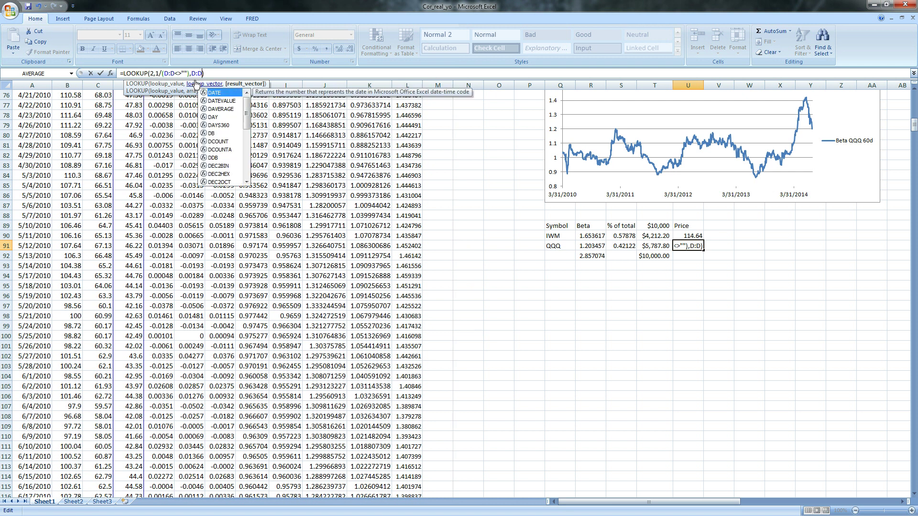
key("Return")
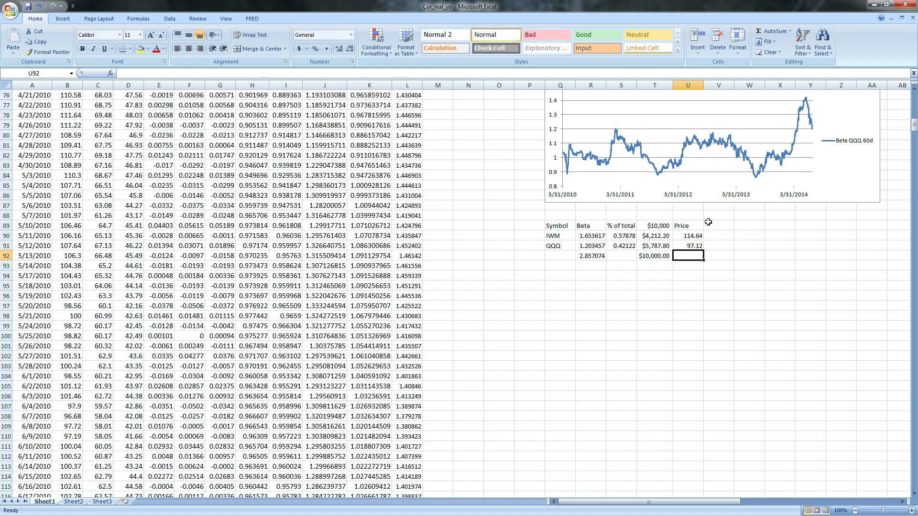
Add a '# of shrs' header and compute IWM shares as =T90/U90 (36.74).
left_click(718, 229)
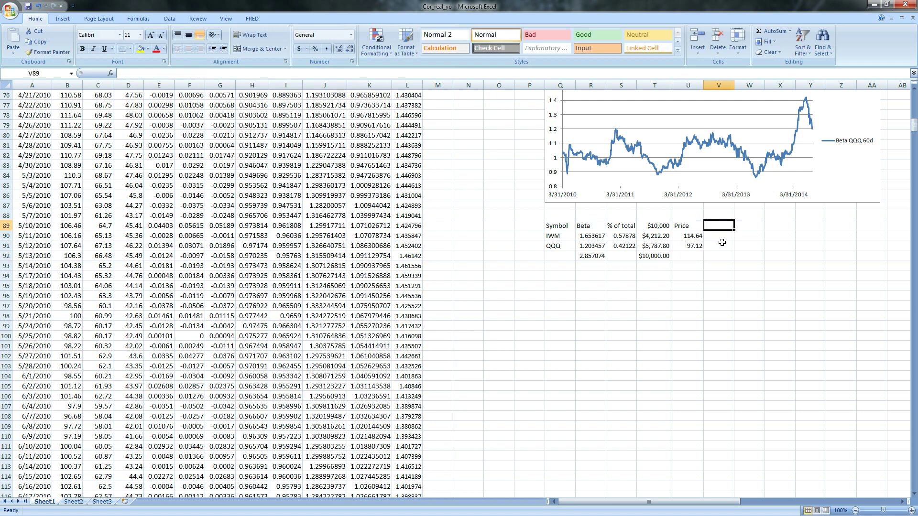
type("# of shrs")
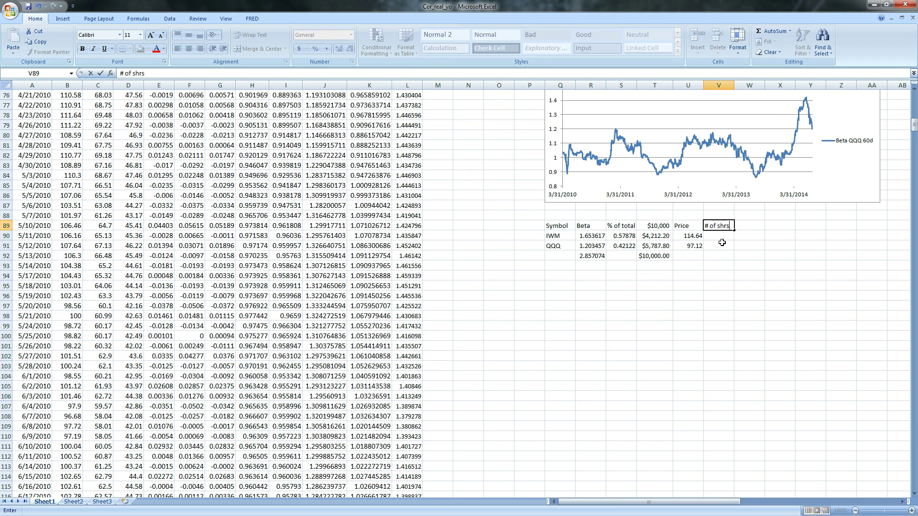
key("Return")
type("=")
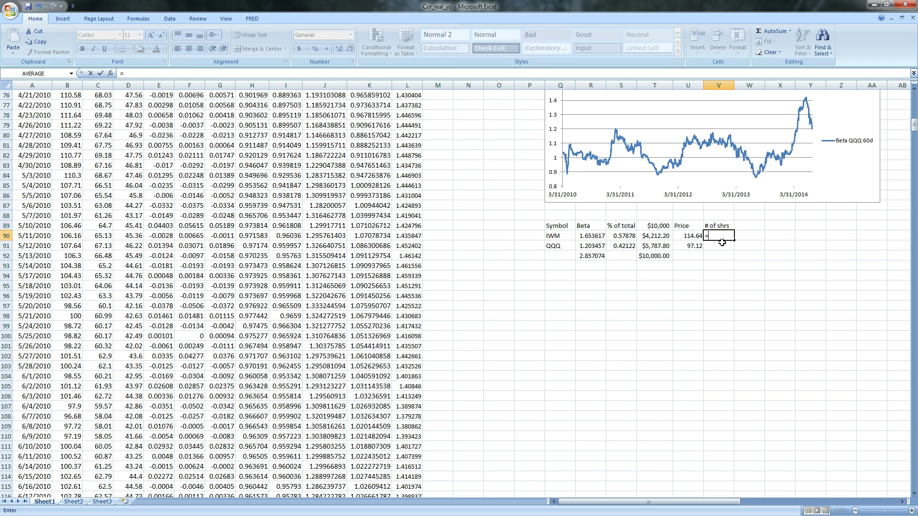
left_click(661, 238)
type("/")
left_click(695, 238)
key("Return")
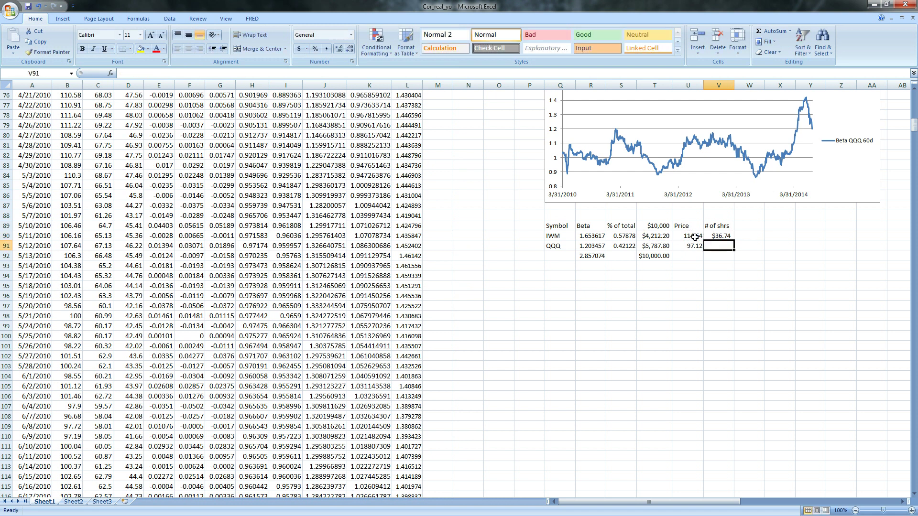
left_click(726, 237)
Compute QQQ shares as allocation divided by price, =T91/U91 (59.59).
left_click(726, 245)
type("=")
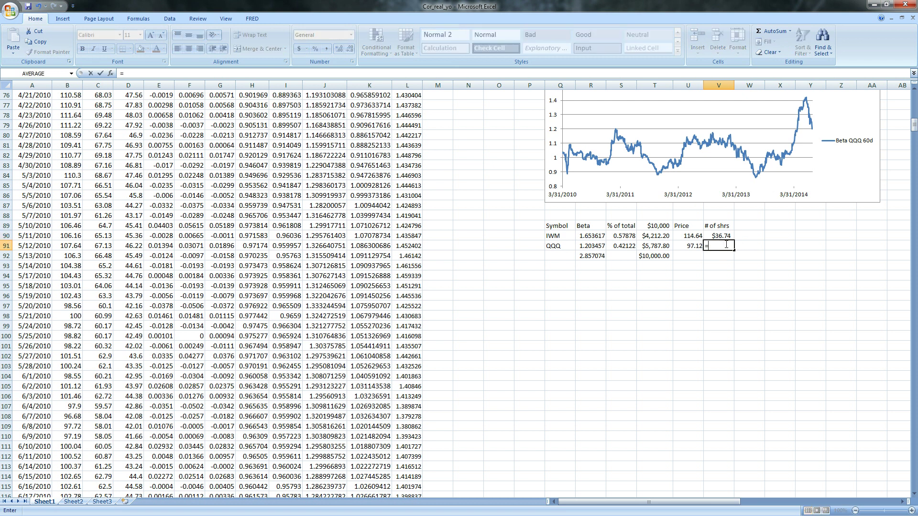
key("Left")
key("Left")
type("/")
key("Left")
key("Return")
Format V90:V91 as Number and the U90:U91 prices as Accounting.
left_click_drag(724, 236, 725, 246)
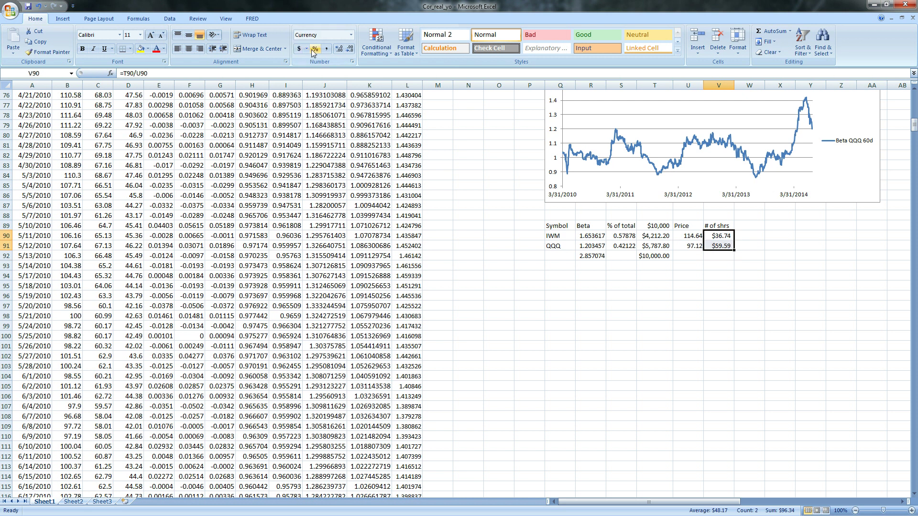
left_click(351, 35)
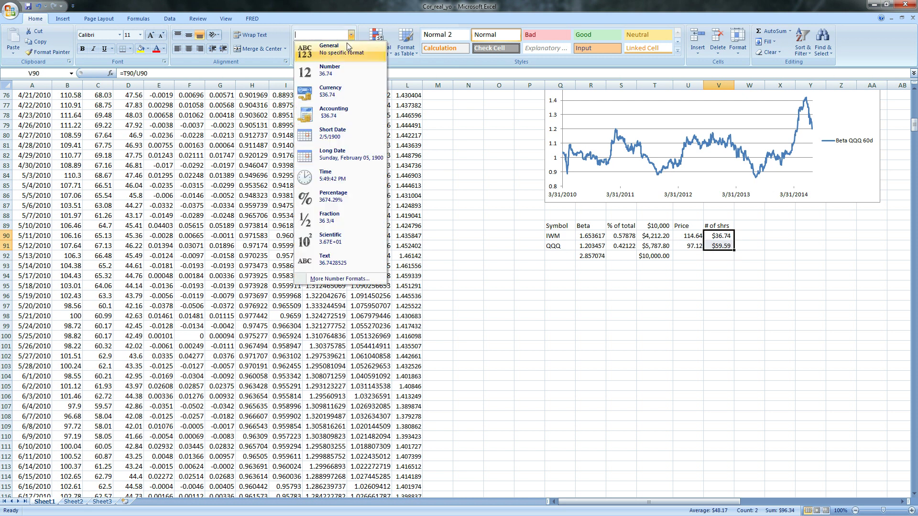
left_click(339, 73)
left_click_drag(689, 235, 693, 248)
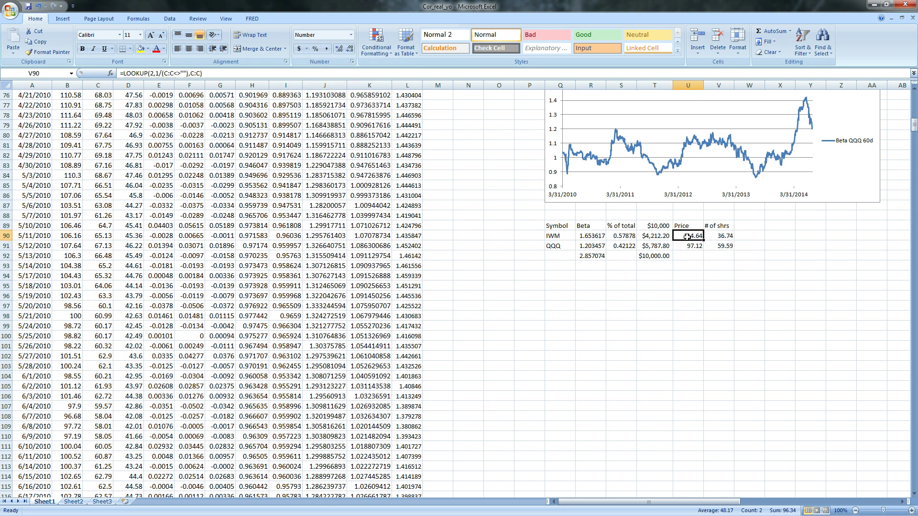
left_click(300, 48)
left_click(682, 266)
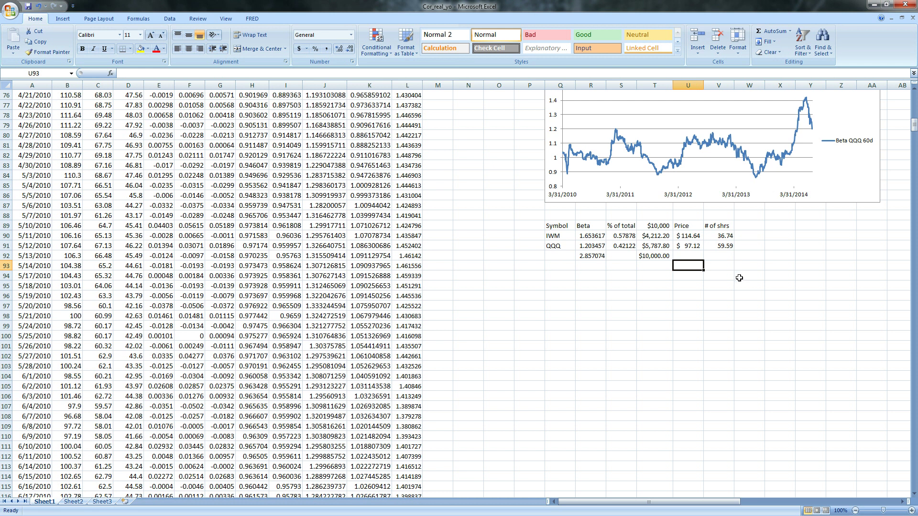
left_click_drag(732, 502, 744, 475)
scroll(753, 442, "up", 6)
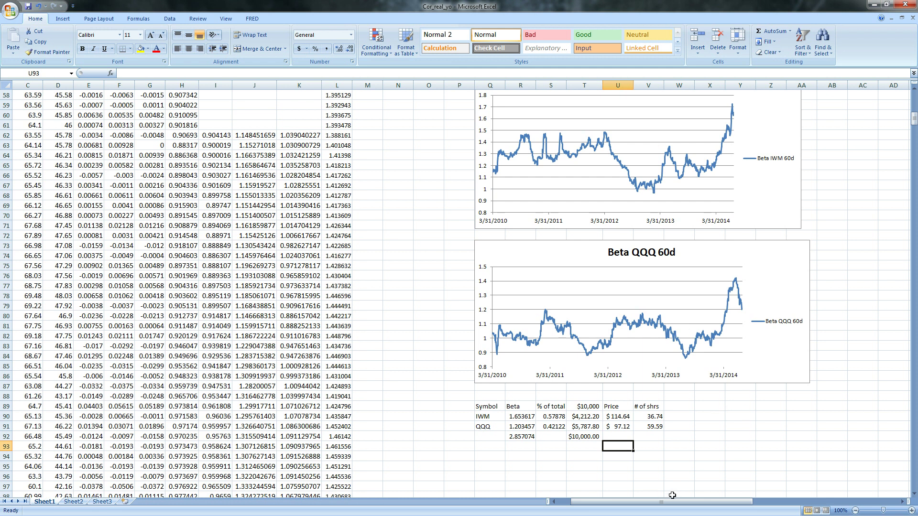
left_click(553, 502)
left_click(553, 502)
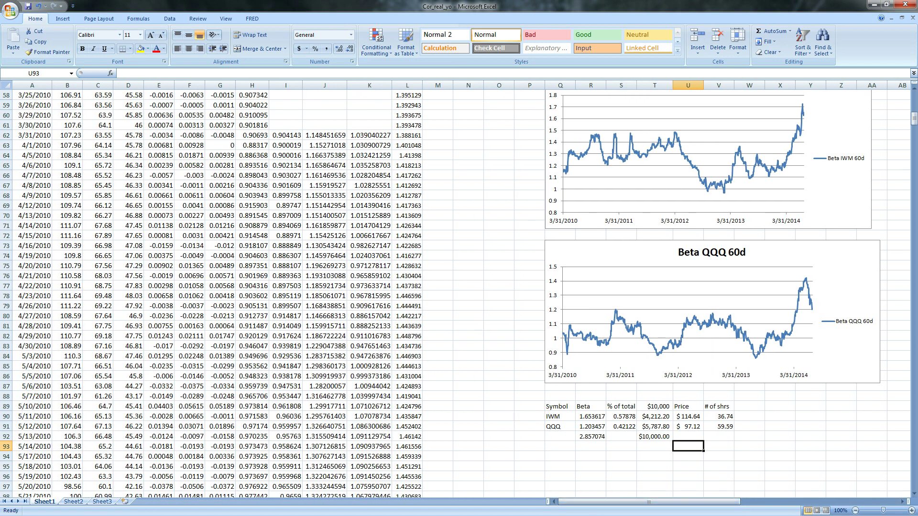
left_click_drag(914, 119, 914, 98)
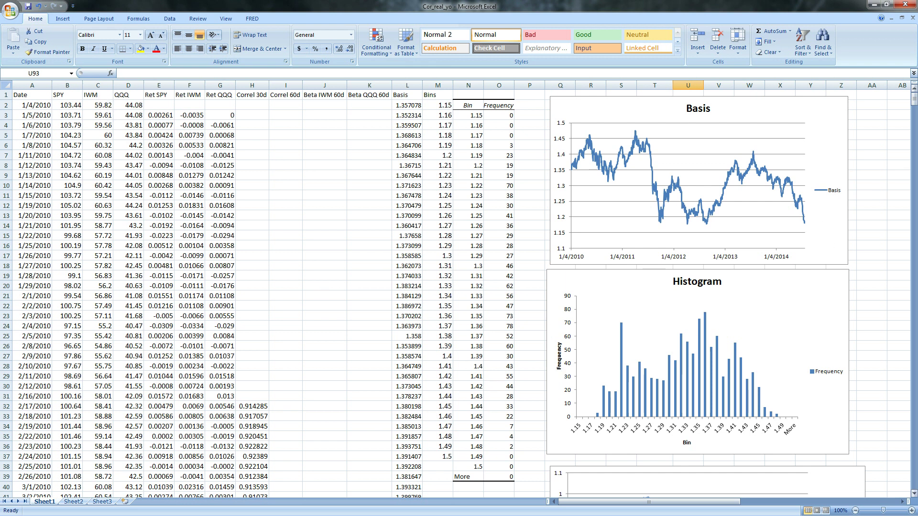
left_click_drag(914, 101, 915, 131)
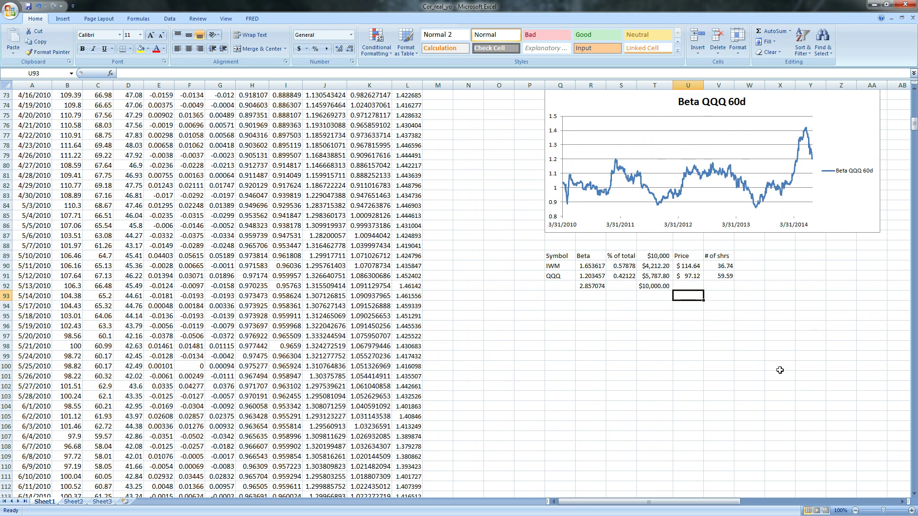
left_click(658, 258)
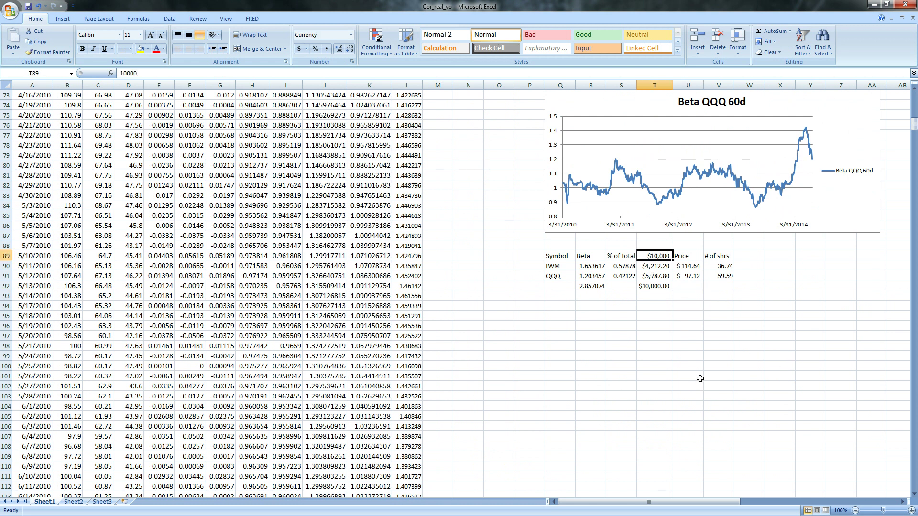